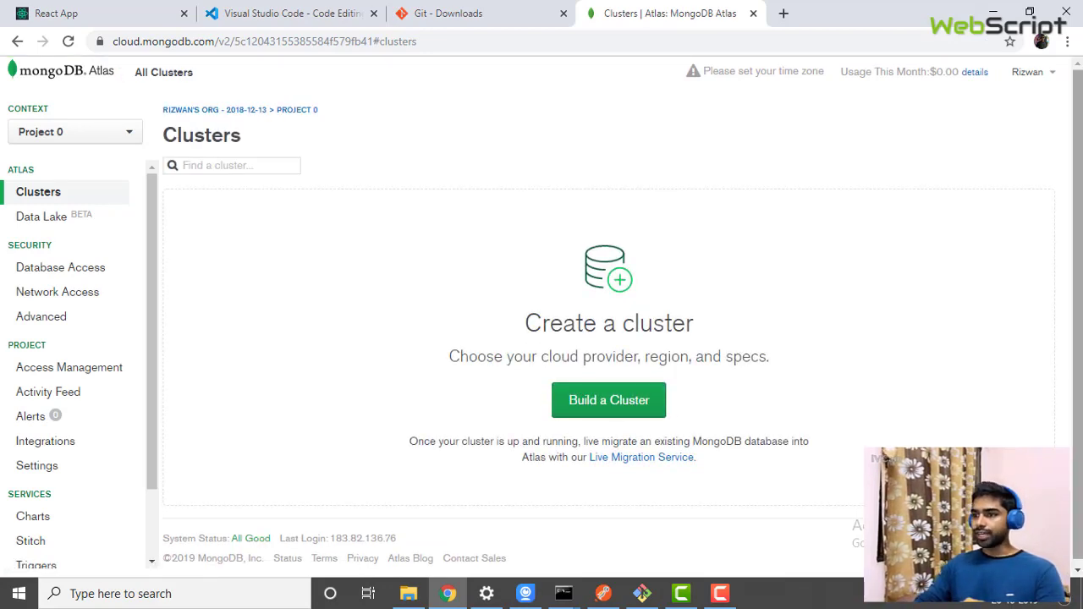
Start a new Starter cluster hosted on AWS in Mumbai (ap-south-1)
{"action": "left_click_drag", "start_coordinate": [1080, 294], "coordinate": [1080, 299]}
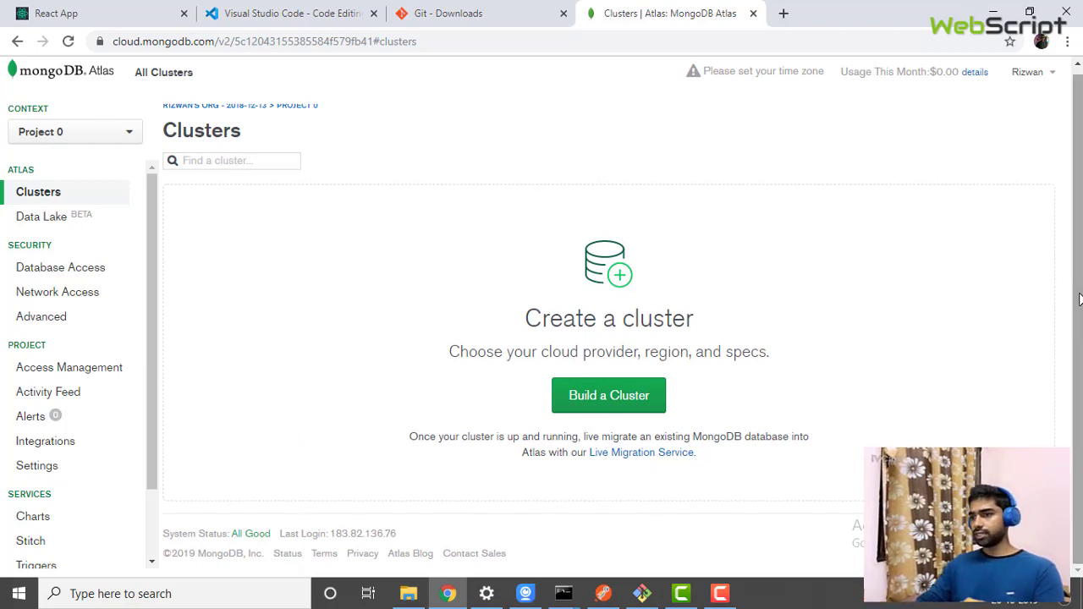
{"action": "left_click", "coordinate": [615, 405]}
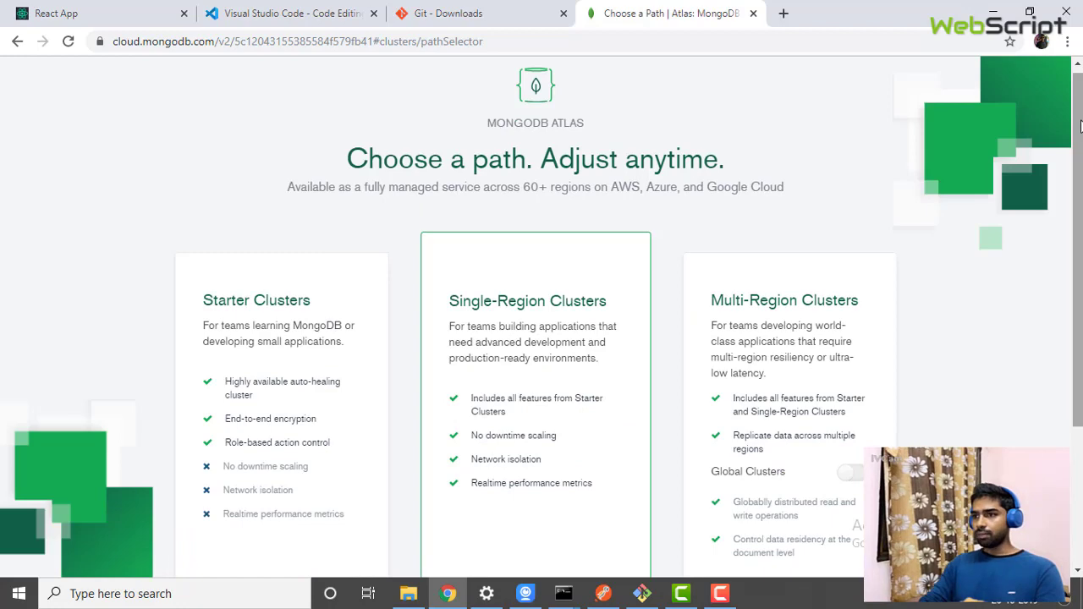
{"action": "left_click_drag", "start_coordinate": [1080, 125], "coordinate": [1077, 267]}
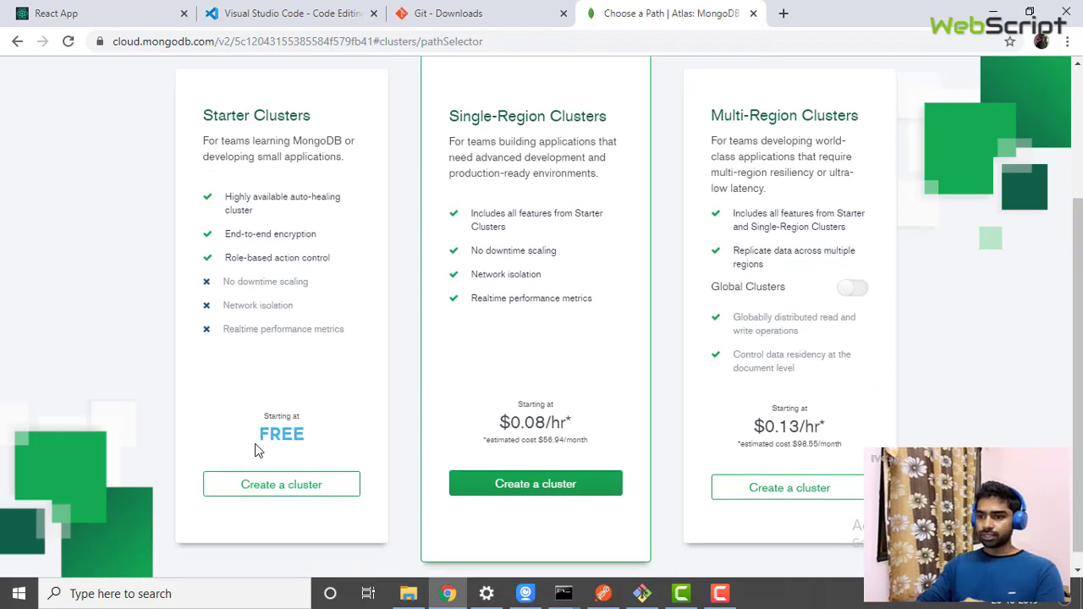
{"action": "left_click", "coordinate": [276, 493]}
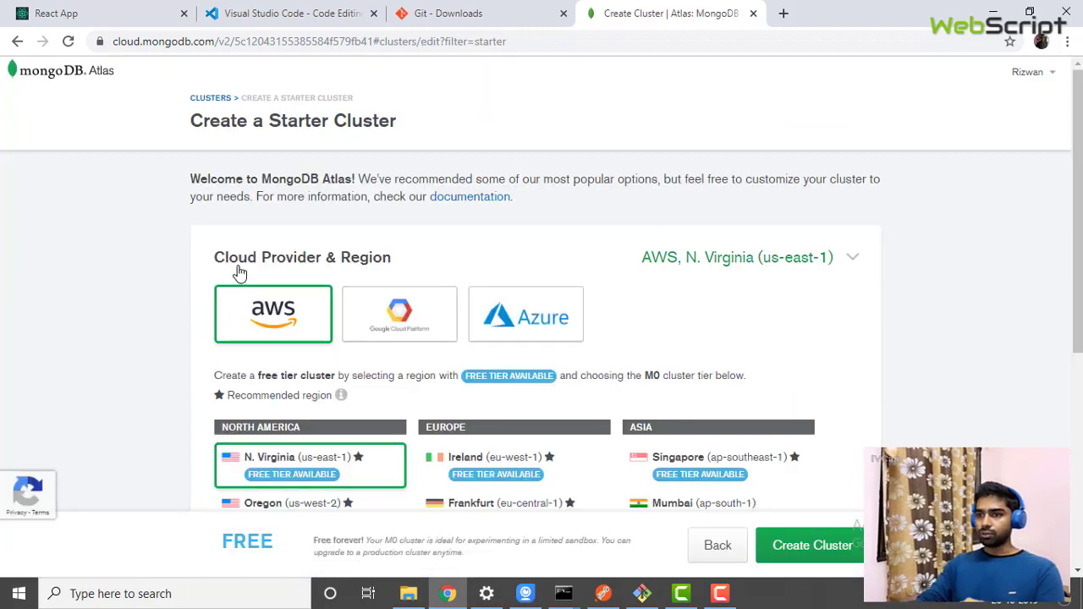
{"action": "left_click_drag", "start_coordinate": [1078, 212], "coordinate": [1078, 235]}
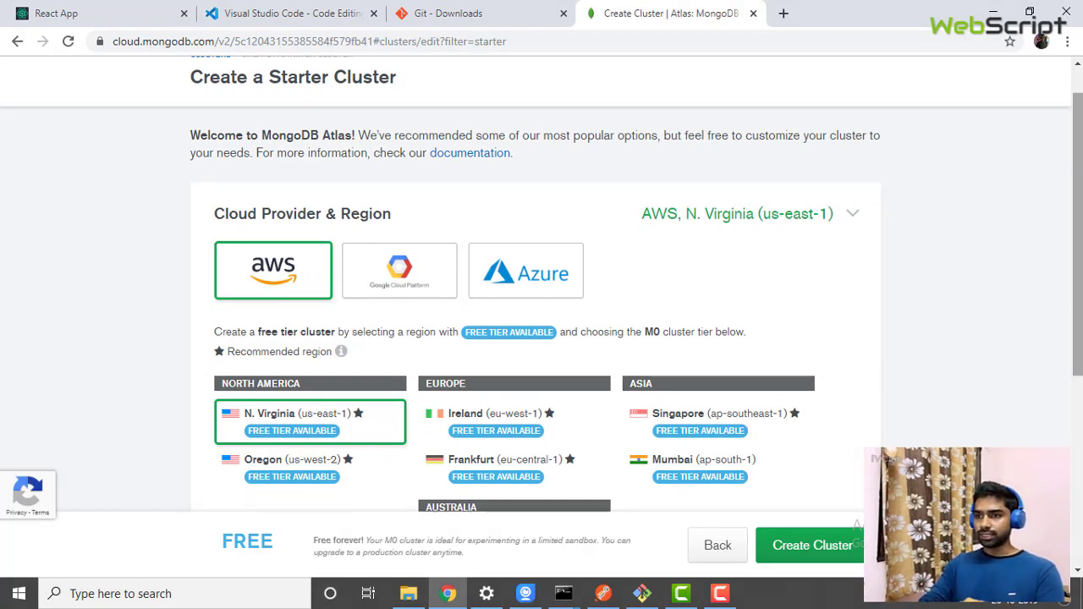
{"action": "left_click_drag", "start_coordinate": [1079, 177], "coordinate": [1080, 254]}
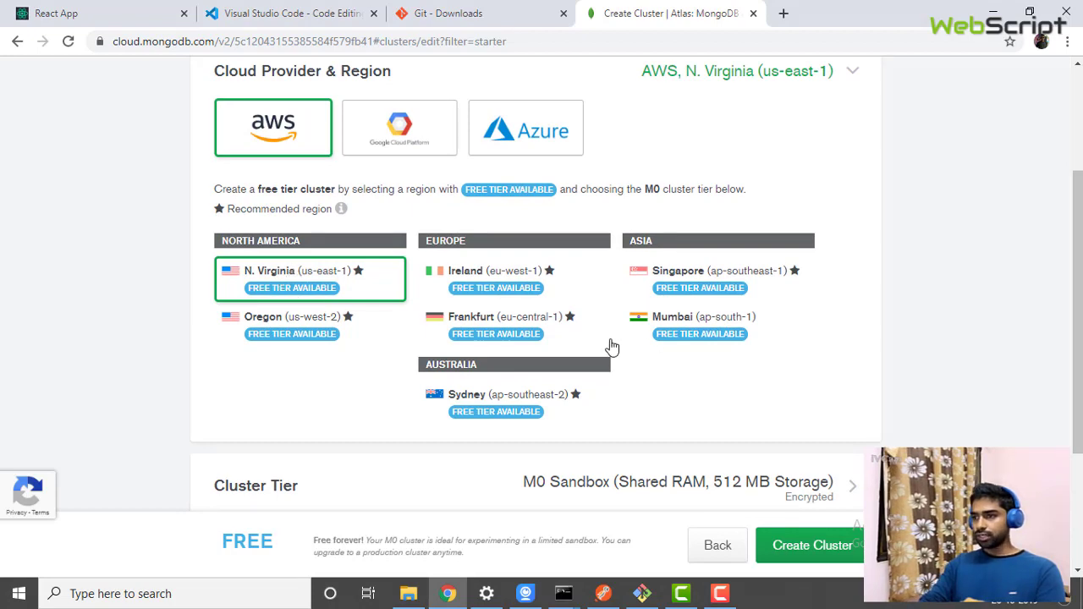
{"action": "left_click", "coordinate": [684, 322]}
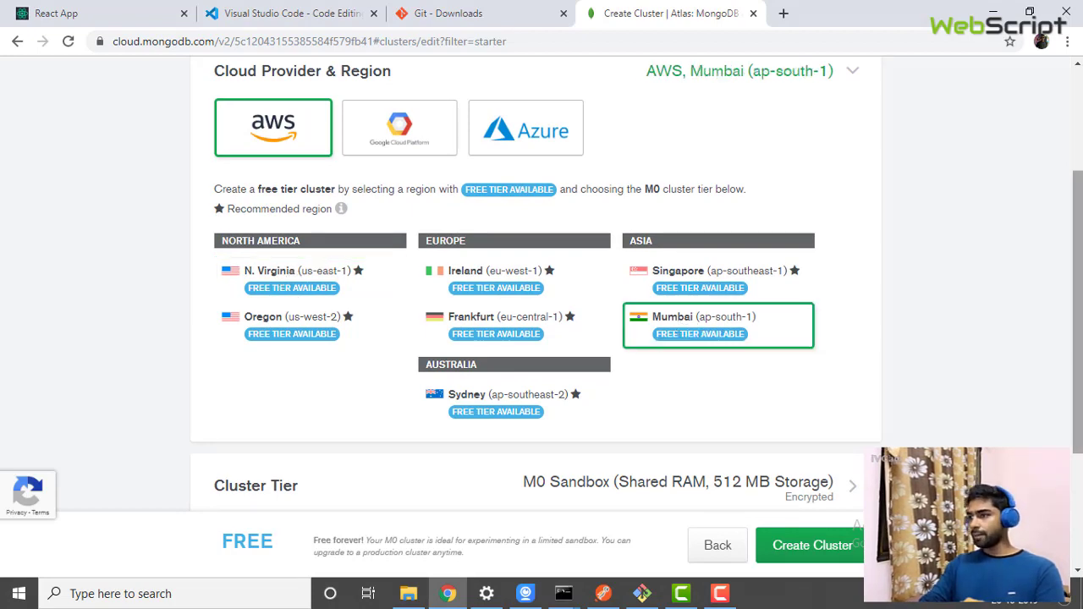
Keep the free M0 Sandbox tier and create Cluster0
{"action": "scroll", "coordinate": [588, 331], "scroll_direction": "down", "scroll_amount": 3}
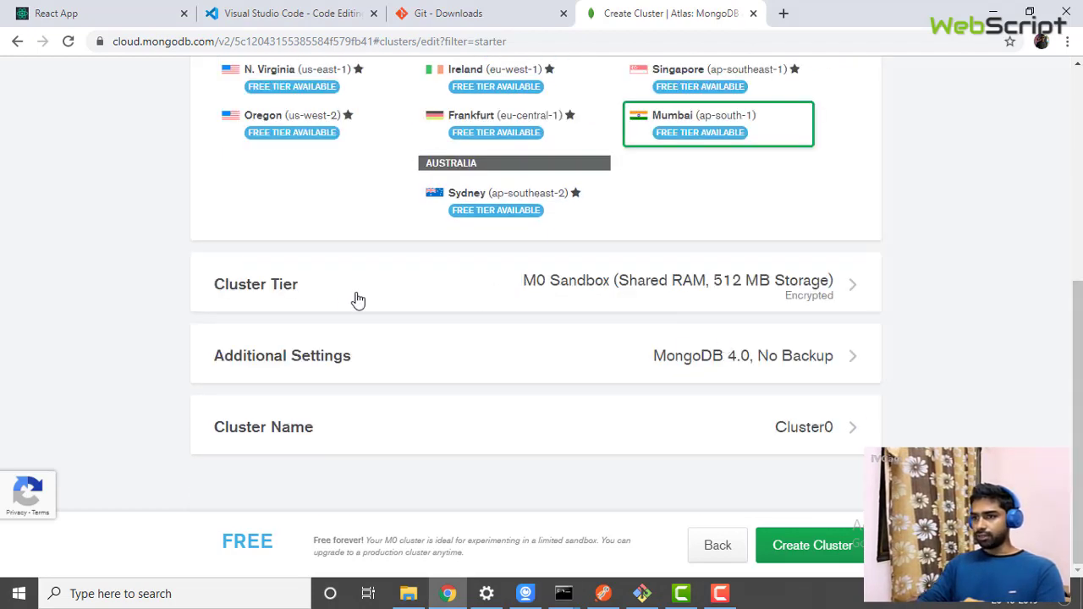
{"action": "left_click", "coordinate": [275, 285]}
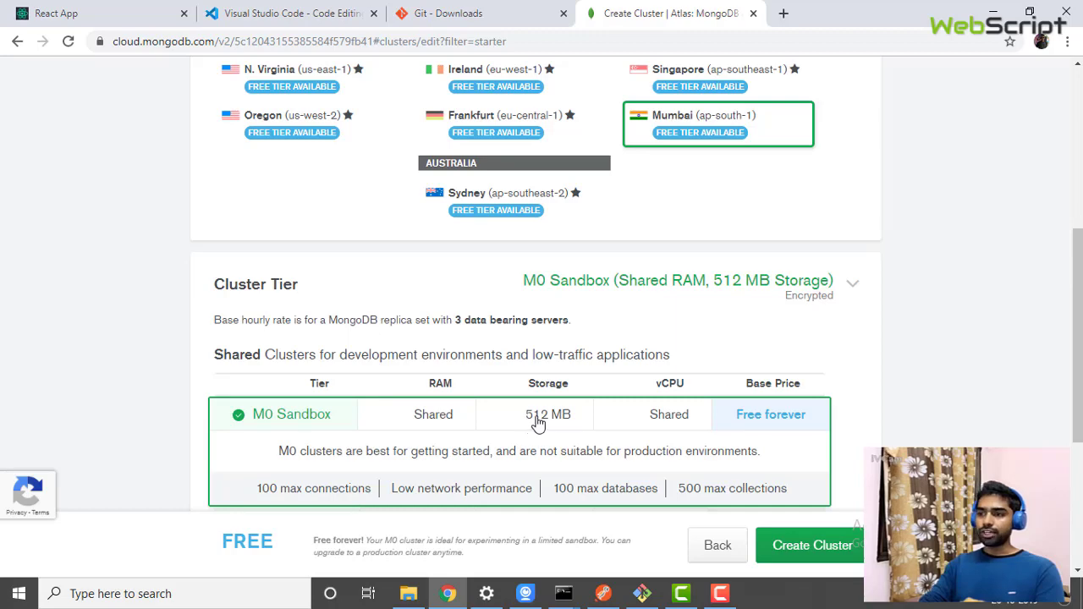
{"action": "scroll", "coordinate": [663, 458], "scroll_direction": "down", "scroll_amount": 3}
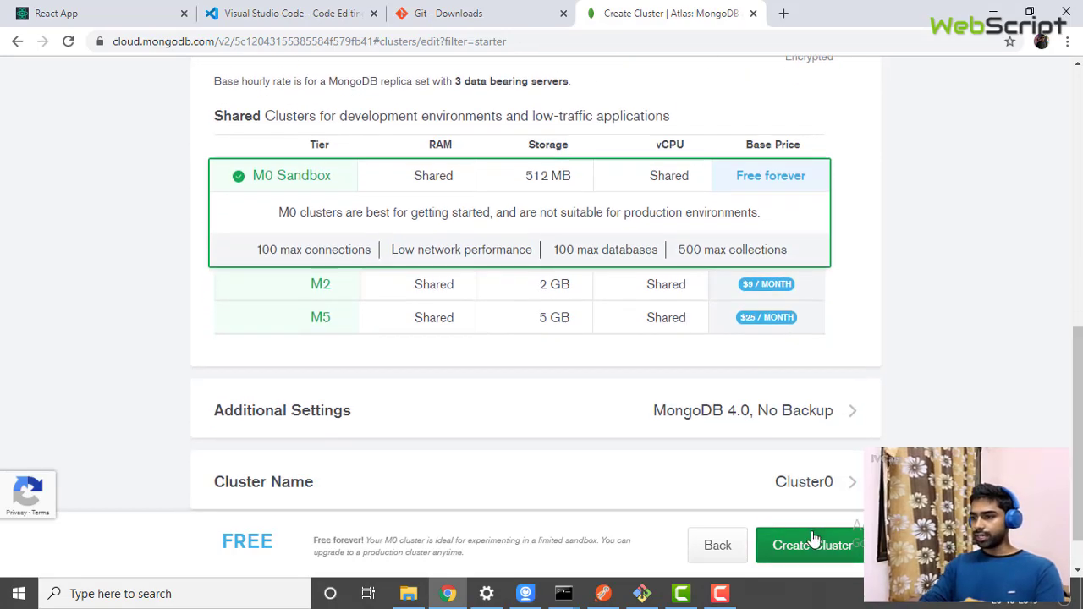
{"action": "left_click", "coordinate": [812, 539]}
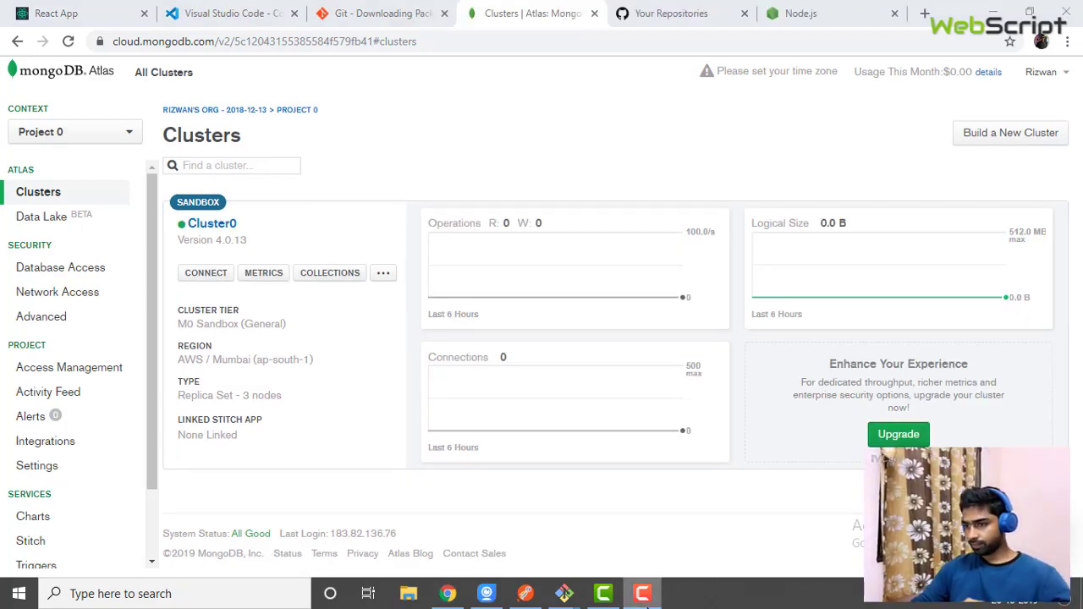
Browse Cluster0's empty collections, then view Network Access and the empty Database Access page
{"action": "left_click", "coordinate": [644, 594]}
{"action": "left_click", "coordinate": [643, 594]}
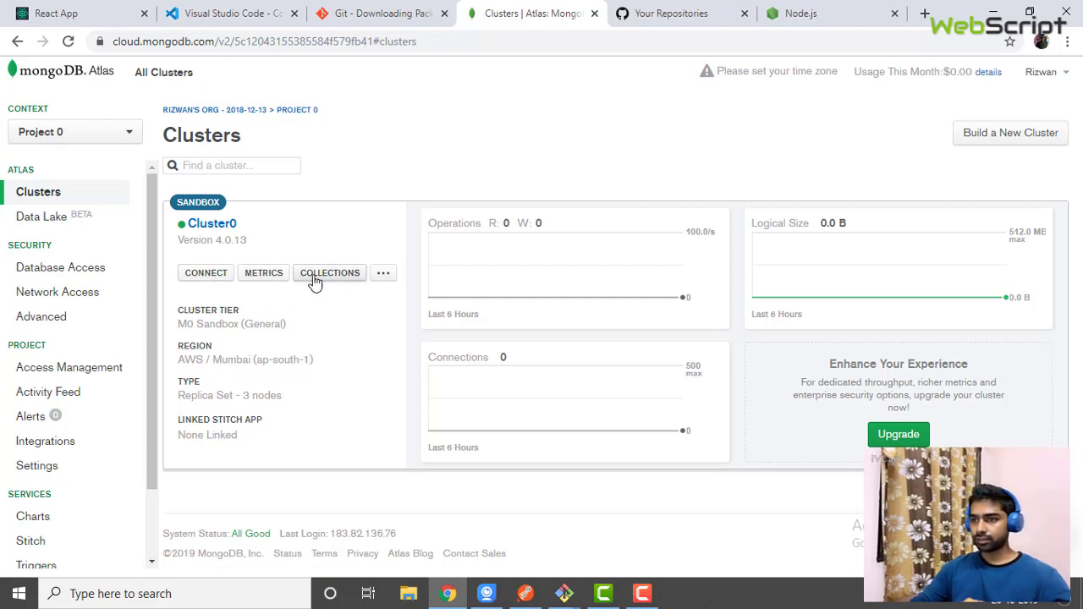
{"action": "left_click", "coordinate": [328, 279]}
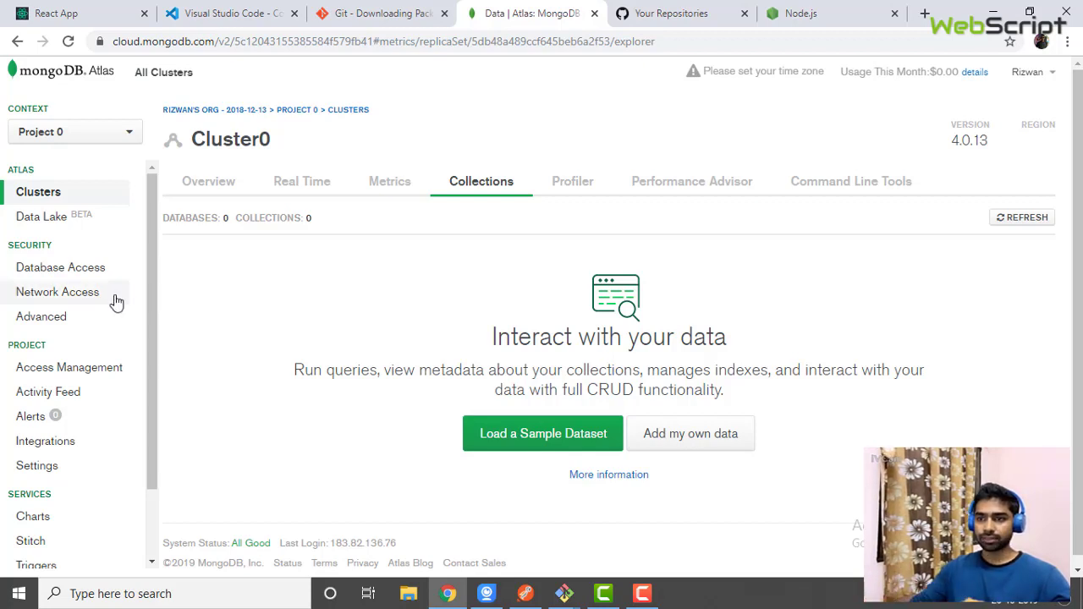
{"action": "left_click", "coordinate": [64, 296]}
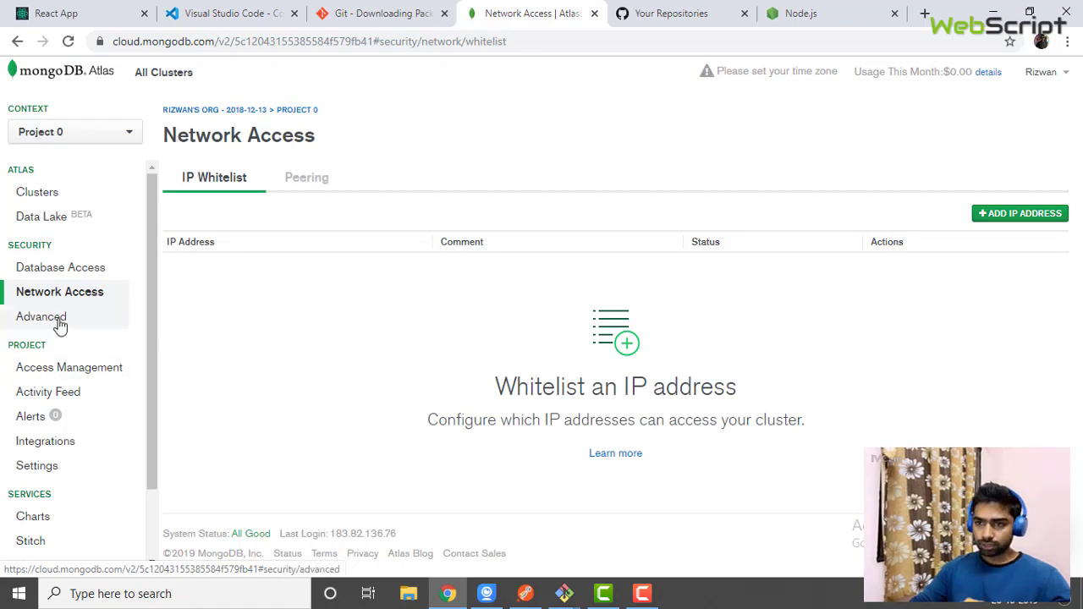
{"action": "left_click", "coordinate": [60, 280]}
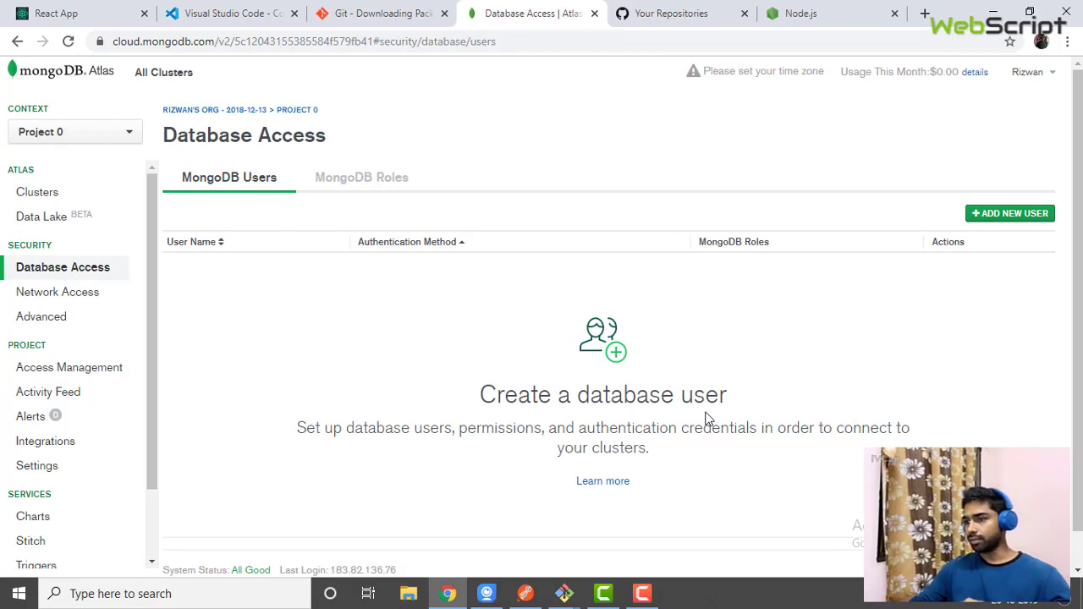
Add a SCRAM user with a username, password and read/write access to any database
{"action": "left_click", "coordinate": [1021, 214]}
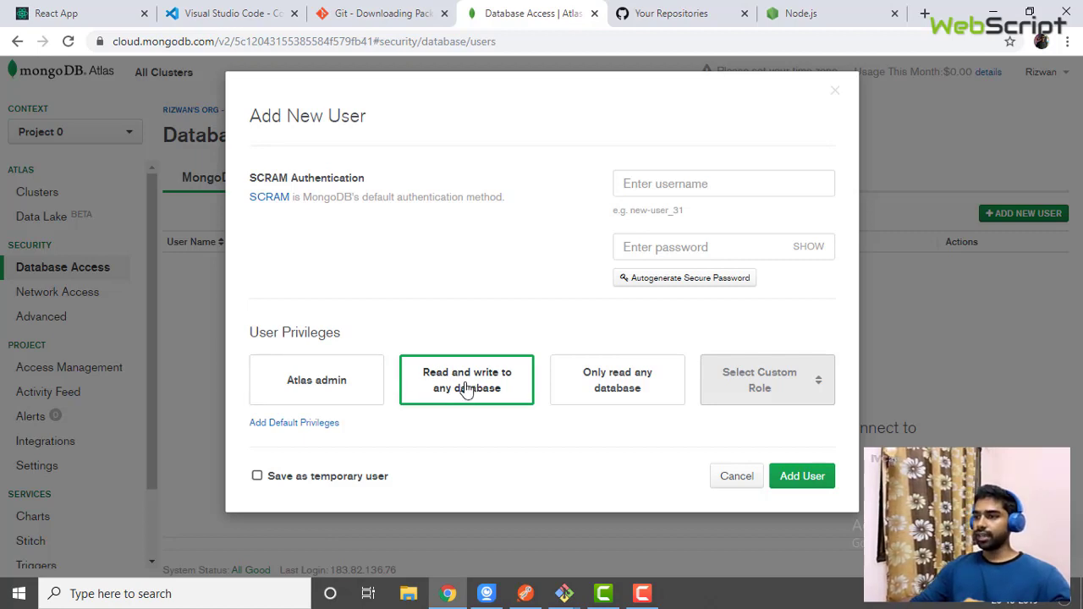
{"action": "left_click", "coordinate": [674, 182]}
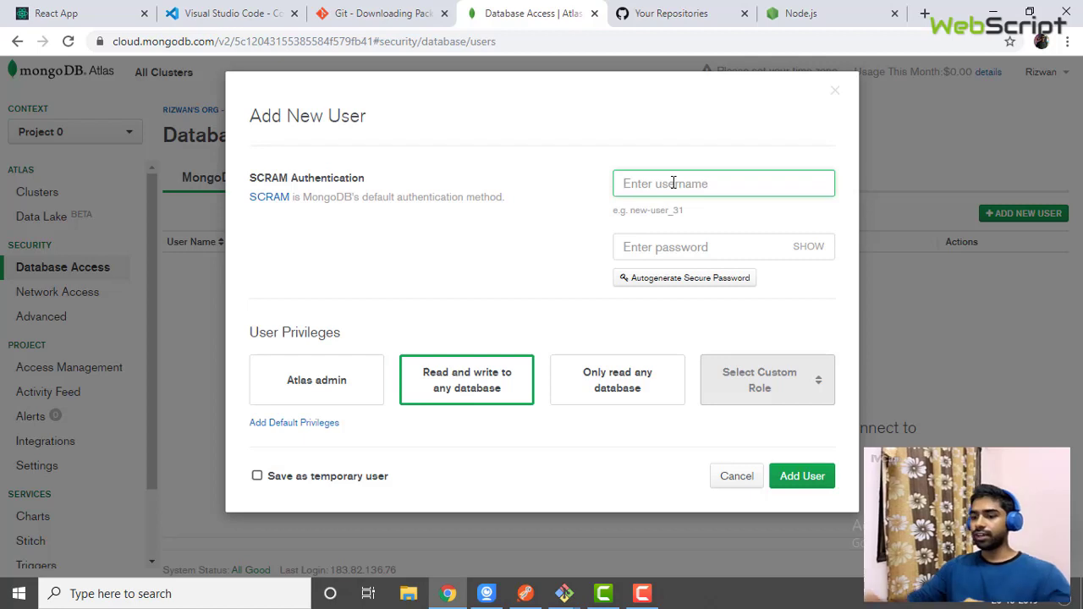
{"action": "type", "text": "rizwan"}
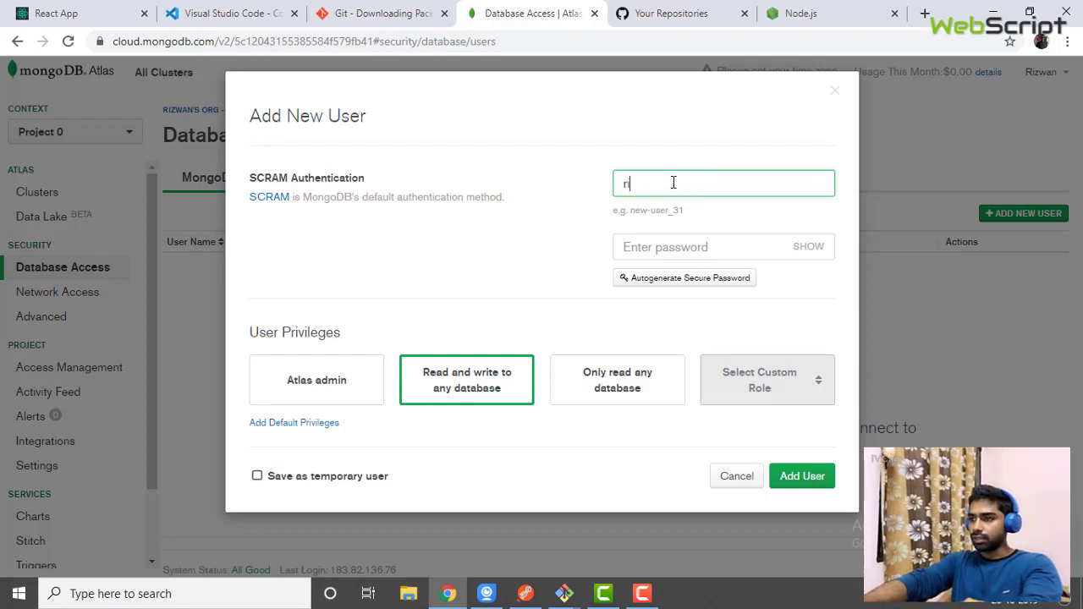
{"action": "left_click", "coordinate": [656, 246]}
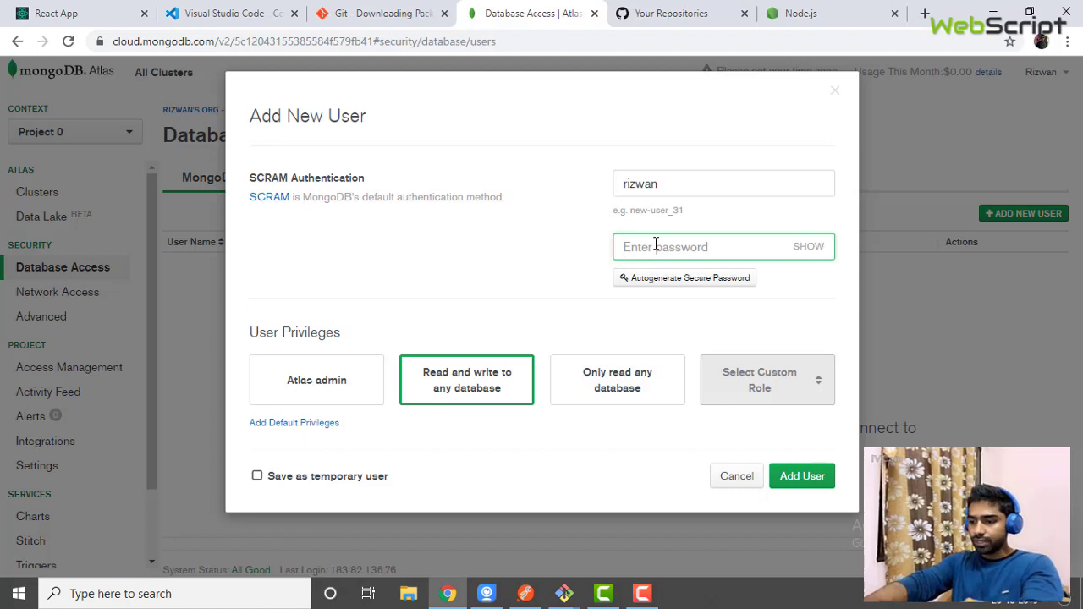
{"action": "type", "text": "r"}
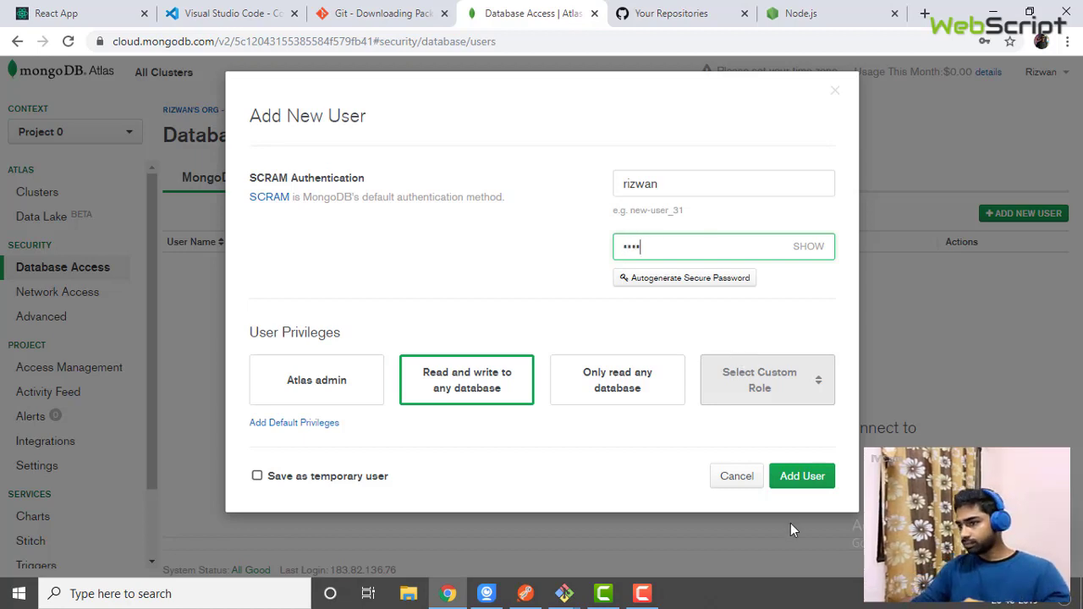
{"action": "left_click", "coordinate": [796, 479]}
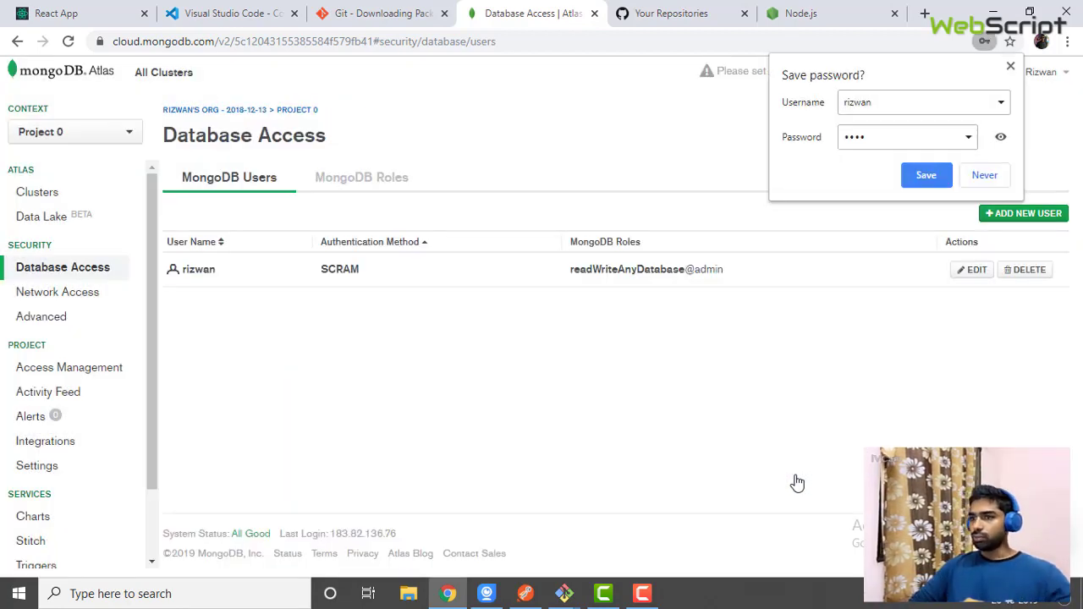
{"action": "left_click", "coordinate": [1009, 67]}
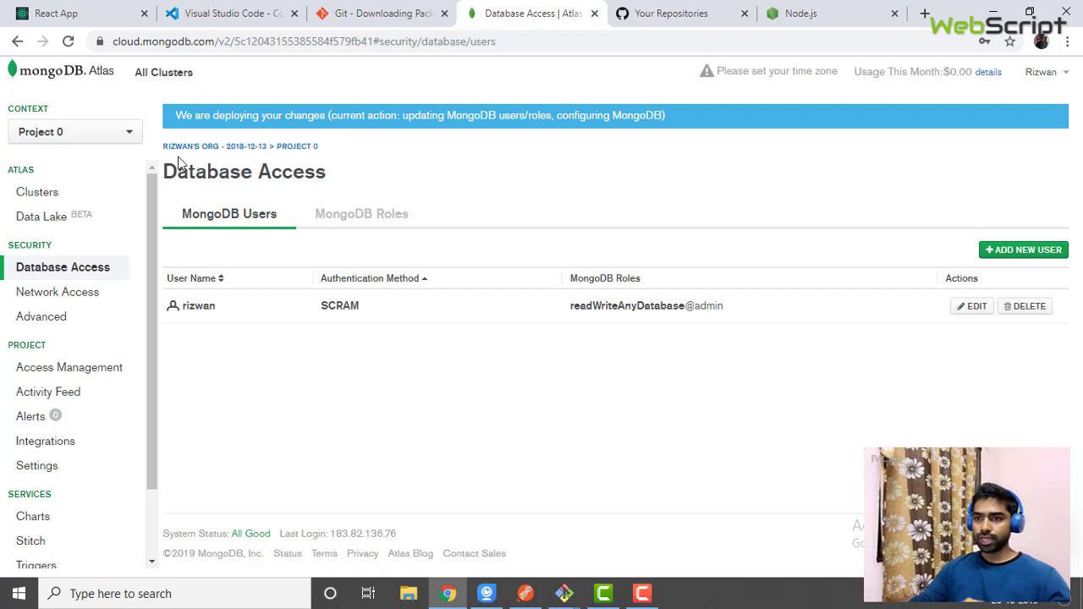
Whitelist 0.0.0.0/0 to allow access from anywhere, then return to Database Access
{"action": "left_click", "coordinate": [50, 292]}
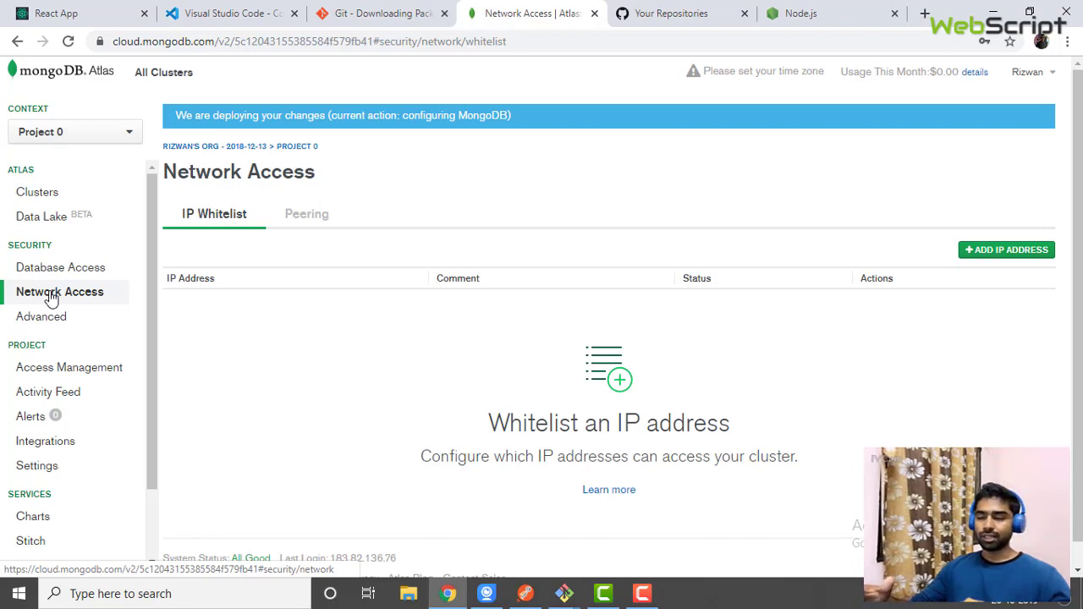
{"action": "left_click", "coordinate": [992, 256]}
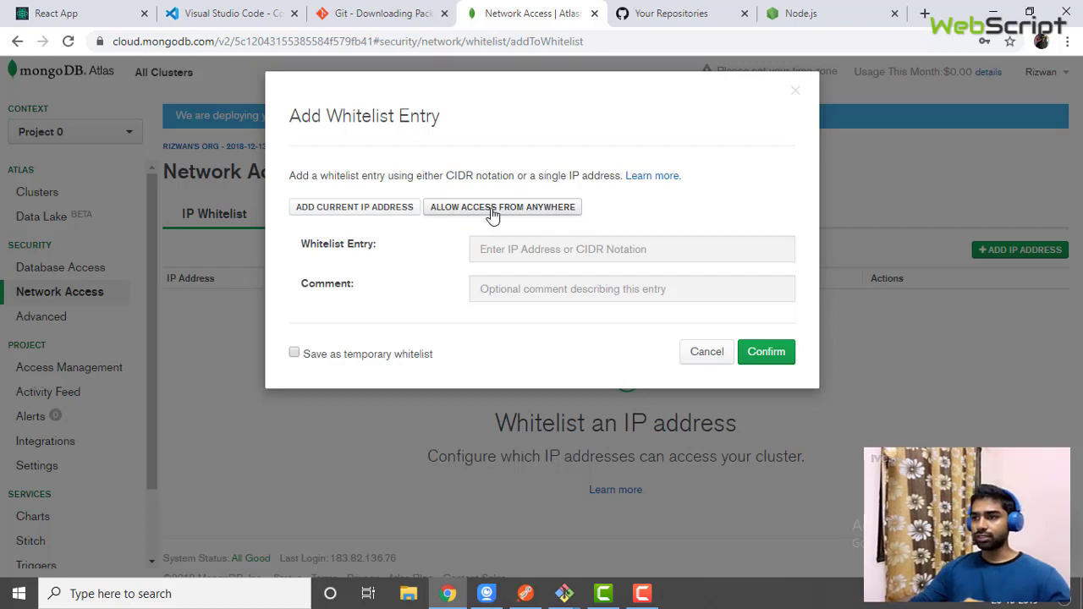
{"action": "left_click", "coordinate": [482, 218]}
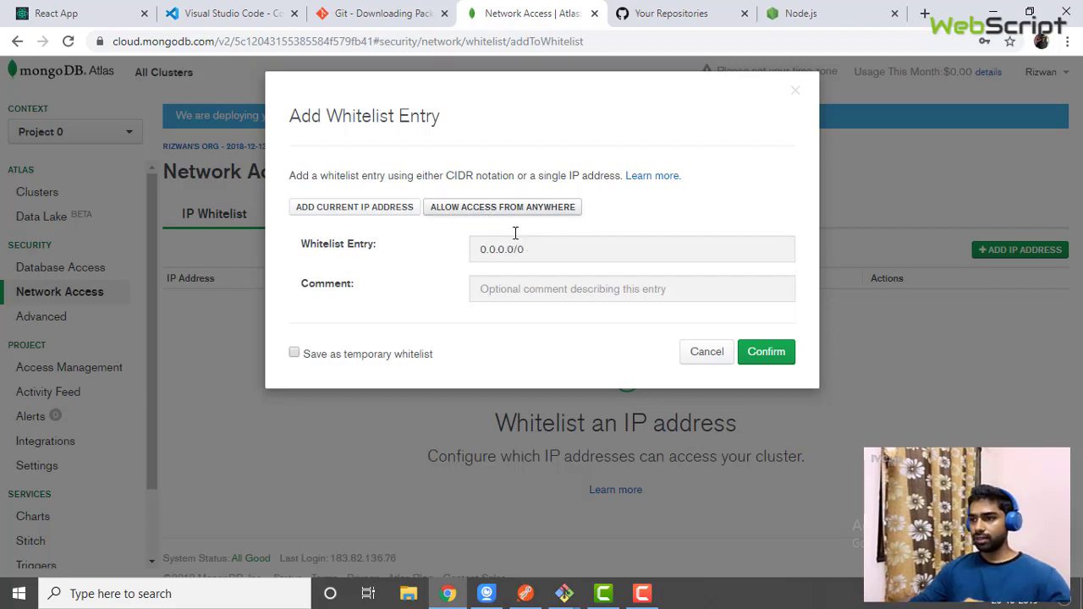
{"action": "left_click_drag", "start_coordinate": [534, 248], "coordinate": [471, 259]}
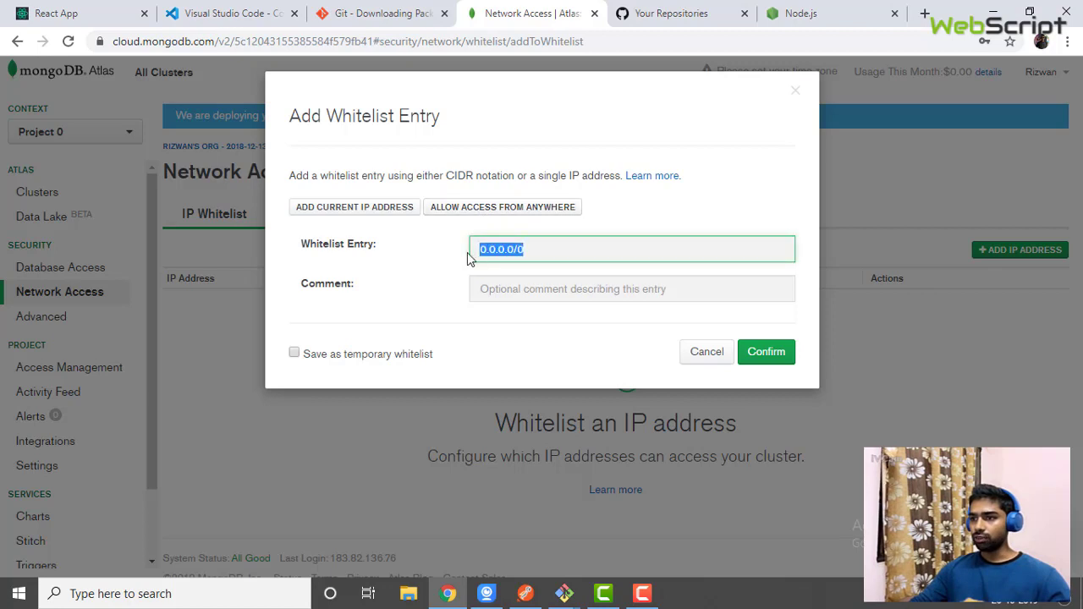
{"action": "left_click", "coordinate": [432, 296]}
{"action": "left_click", "coordinate": [515, 286]}
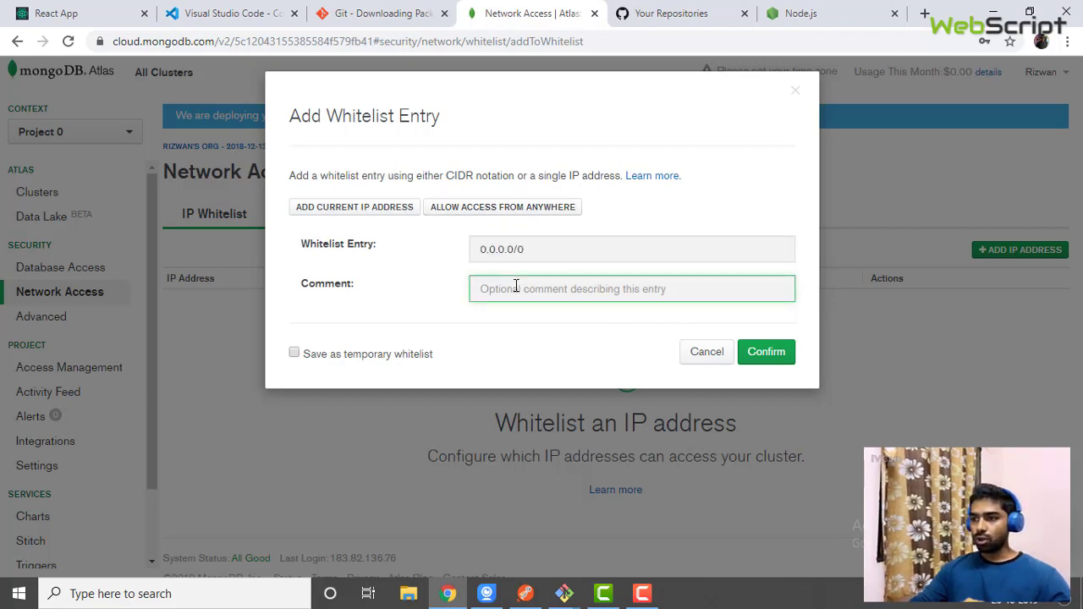
{"action": "left_click", "coordinate": [763, 353]}
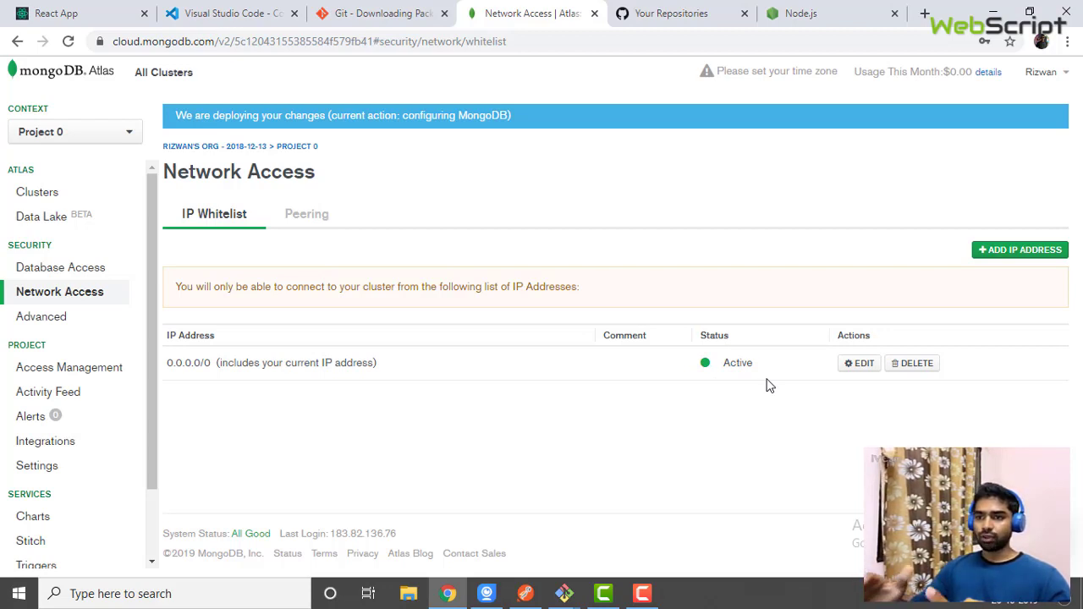
{"action": "left_click", "coordinate": [63, 271]}
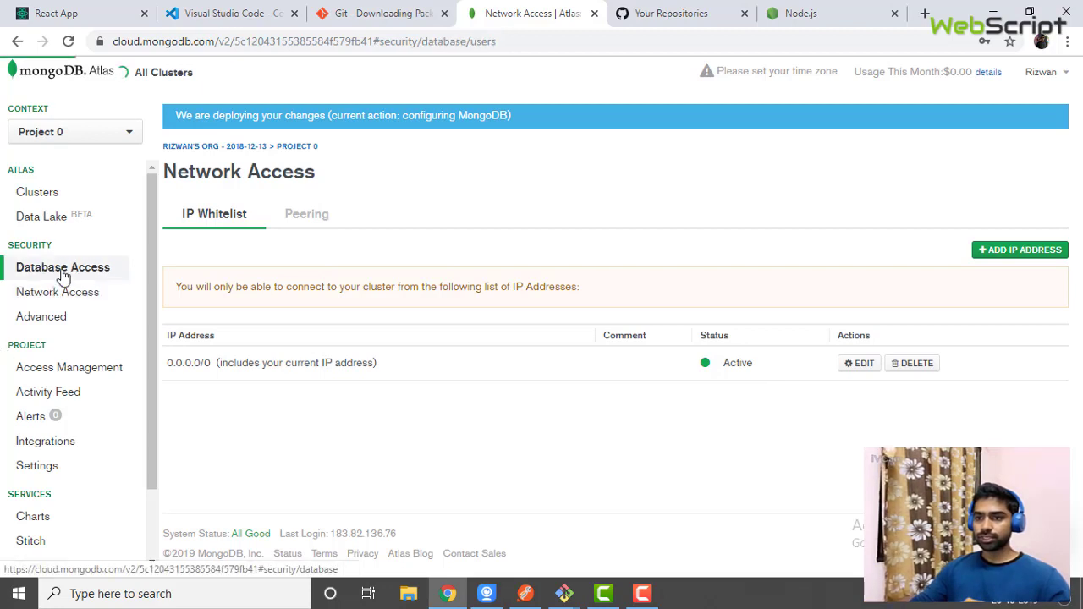
Create a database named test with a collection named users in Cluster0
{"action": "left_click", "coordinate": [54, 197]}
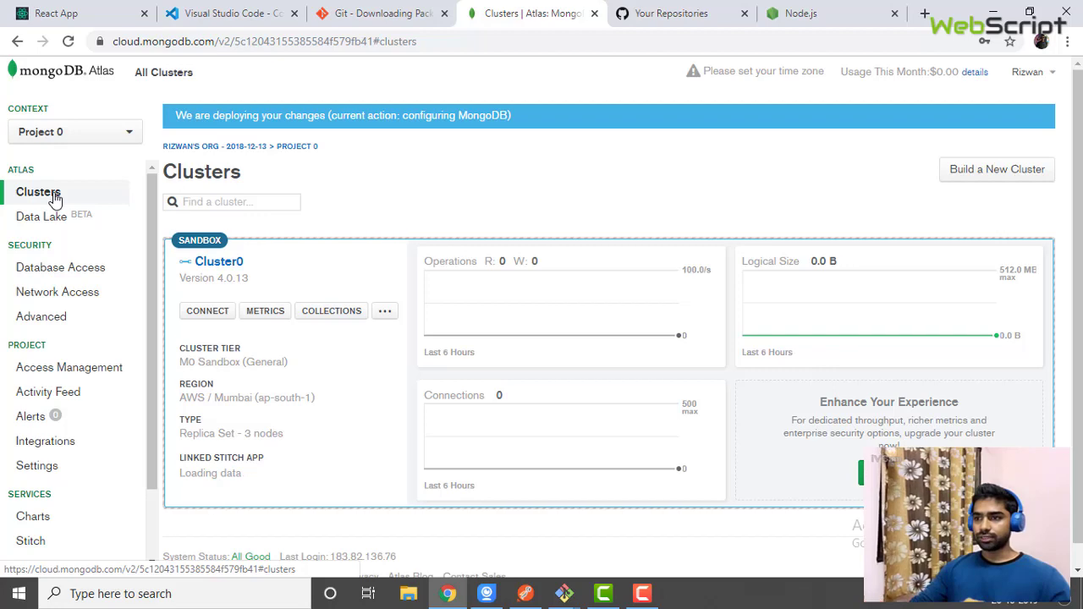
{"action": "left_click", "coordinate": [330, 318]}
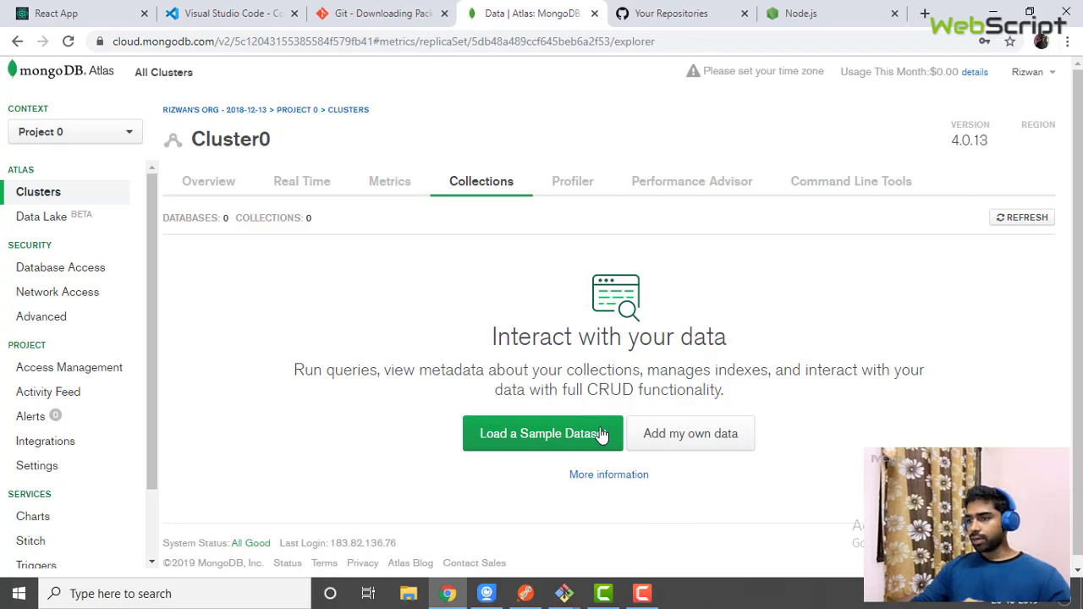
{"action": "left_click", "coordinate": [694, 435]}
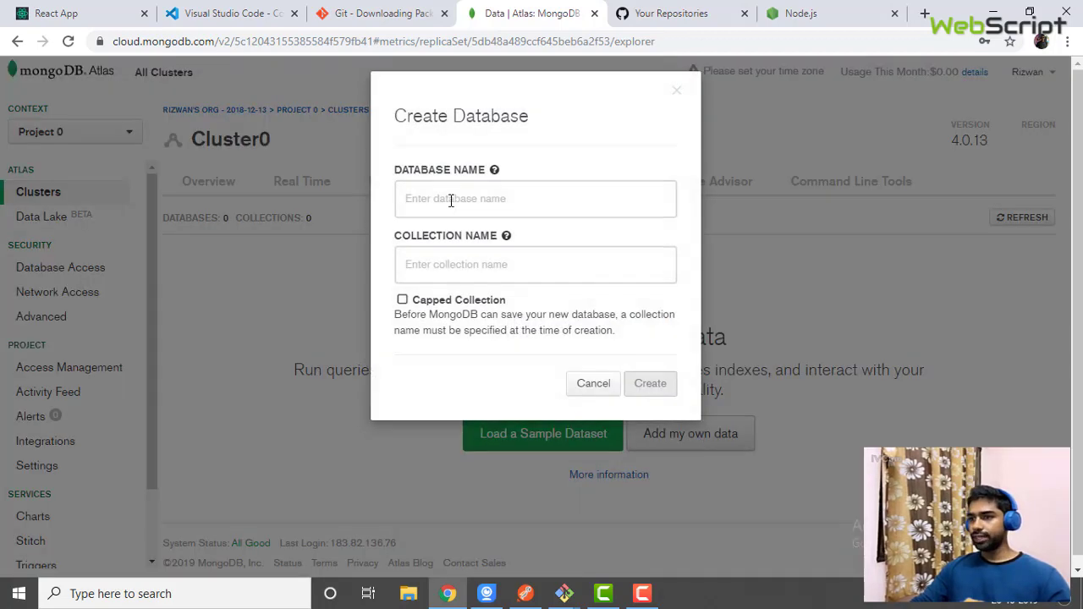
{"action": "left_click", "coordinate": [441, 199]}
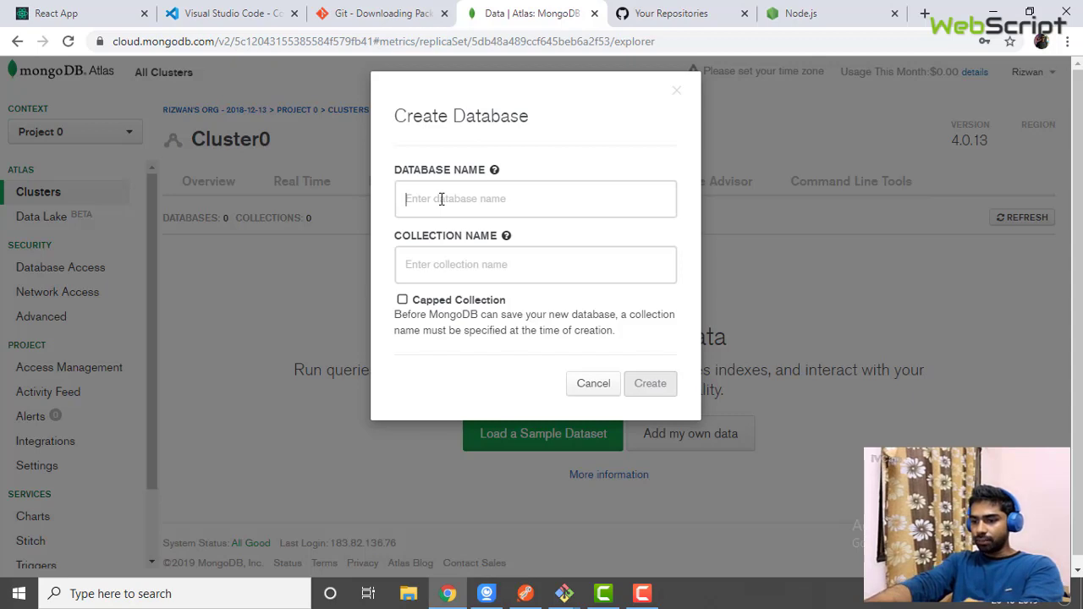
{"action": "type", "text": "test"}
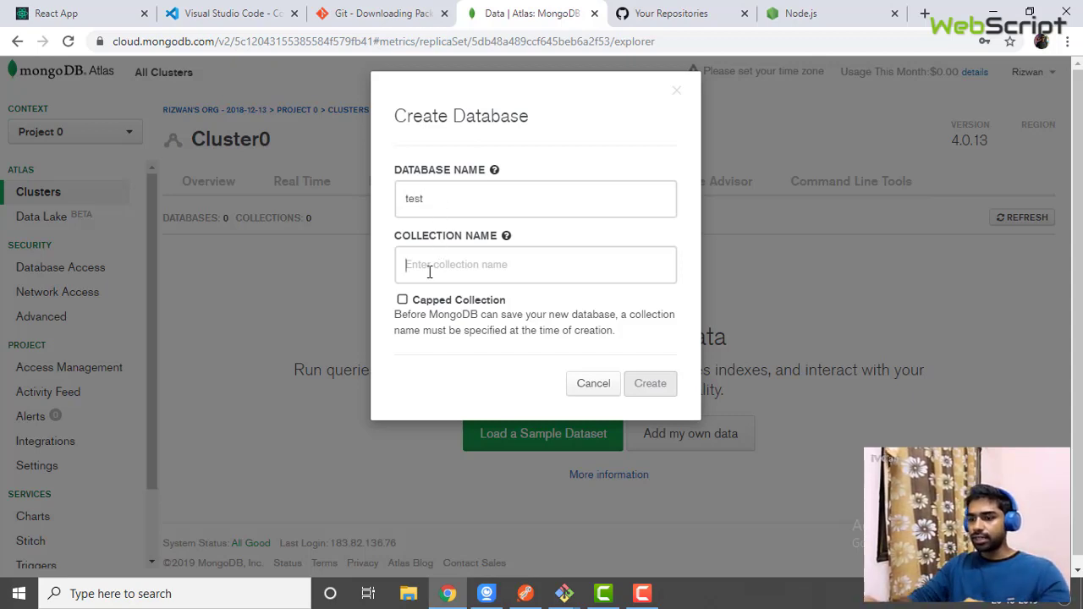
{"action": "type", "text": "users"}
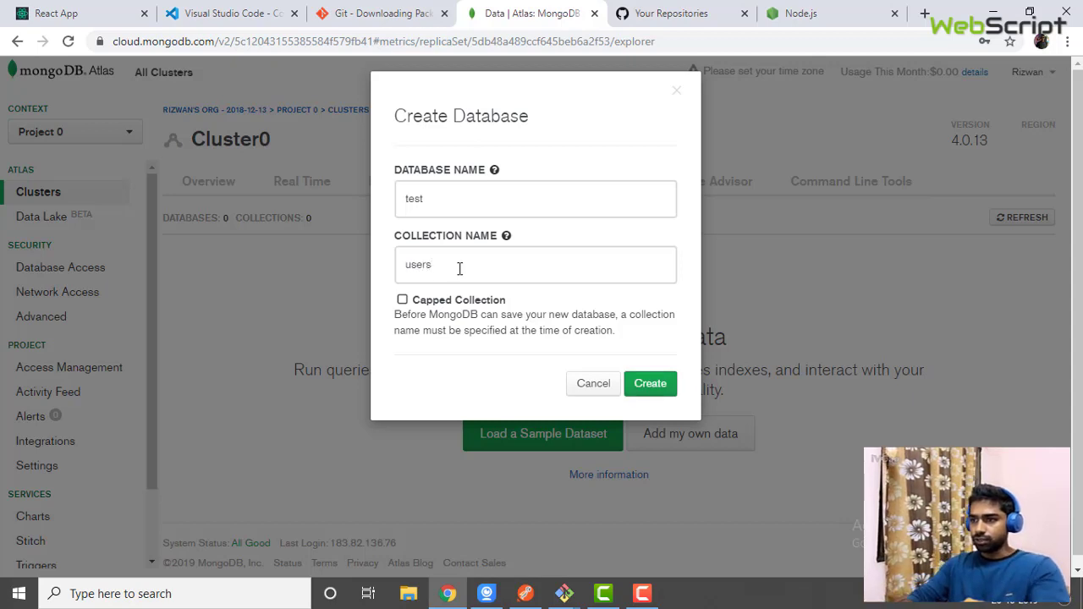
{"action": "left_click", "coordinate": [650, 383]}
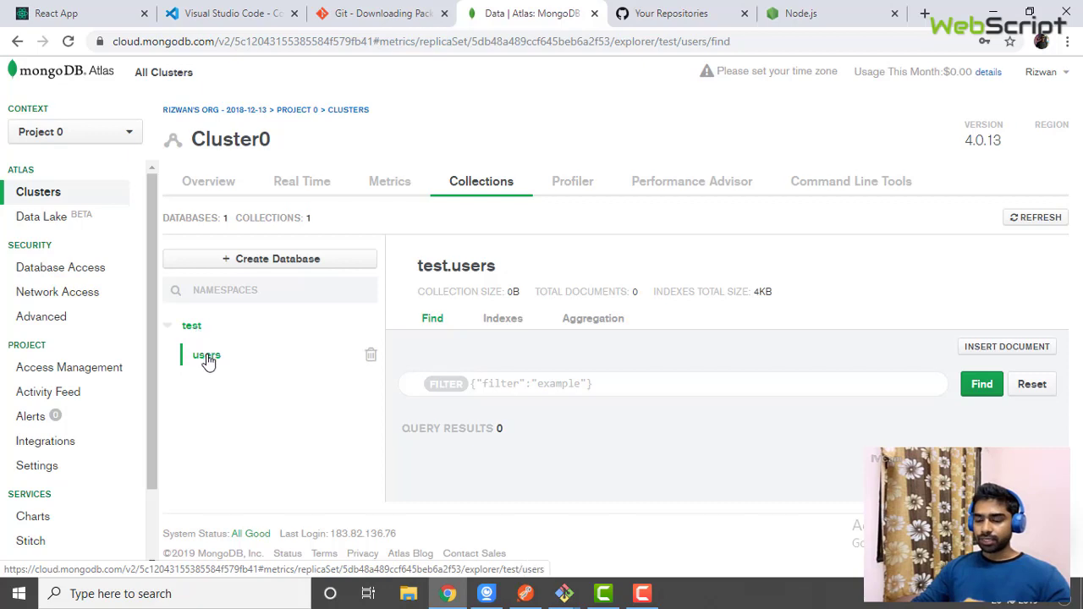
Open the empty users collection and close the Visual Studio Code and Git download tabs
{"action": "left_click", "coordinate": [207, 356]}
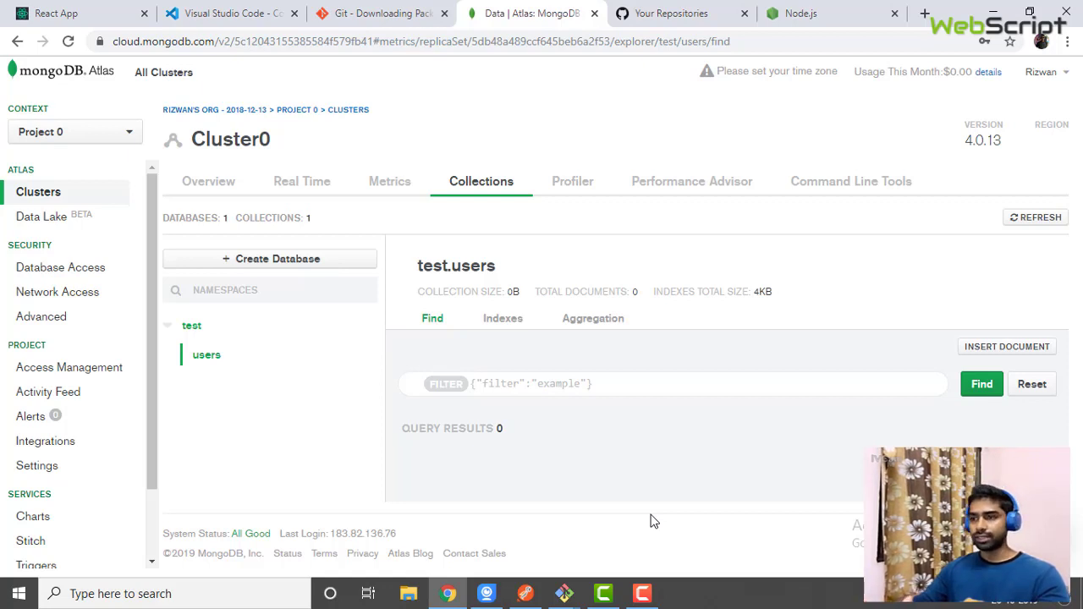
{"action": "left_click", "coordinate": [444, 13]}
{"action": "left_click", "coordinate": [294, 13]}
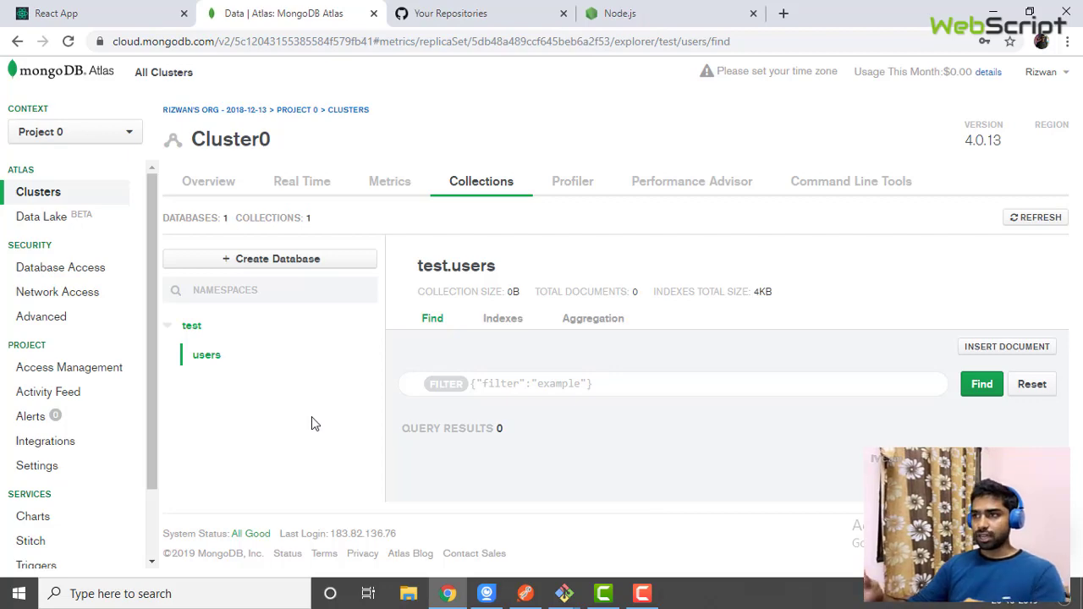
Reload nodejs.org and scroll to the 12.13.0 LTS and 13.0.1 Current downloads
{"action": "left_click", "coordinate": [665, 8]}
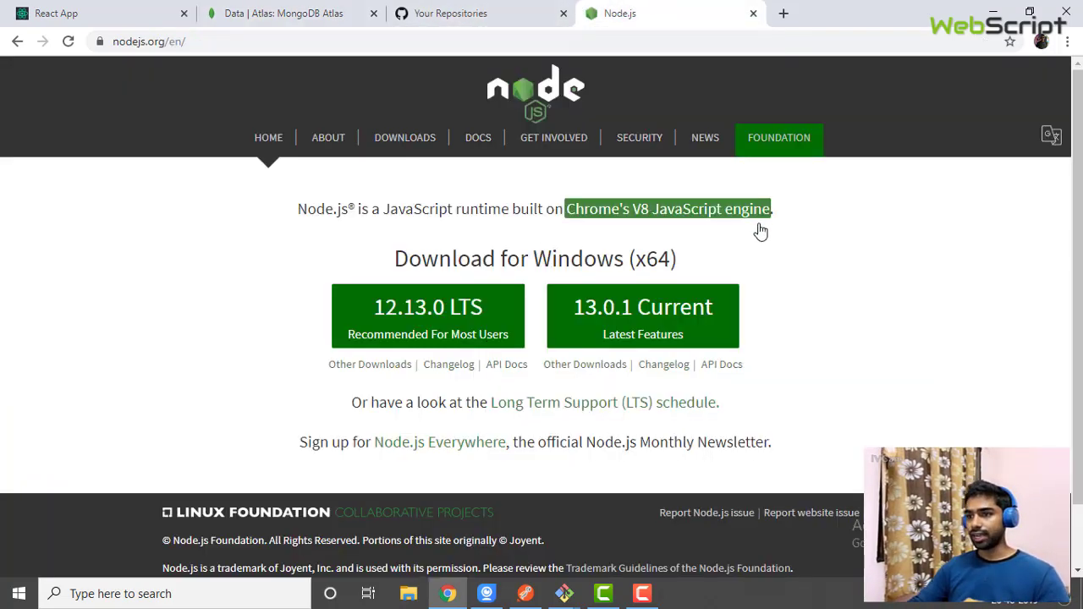
{"action": "left_click", "coordinate": [251, 39]}
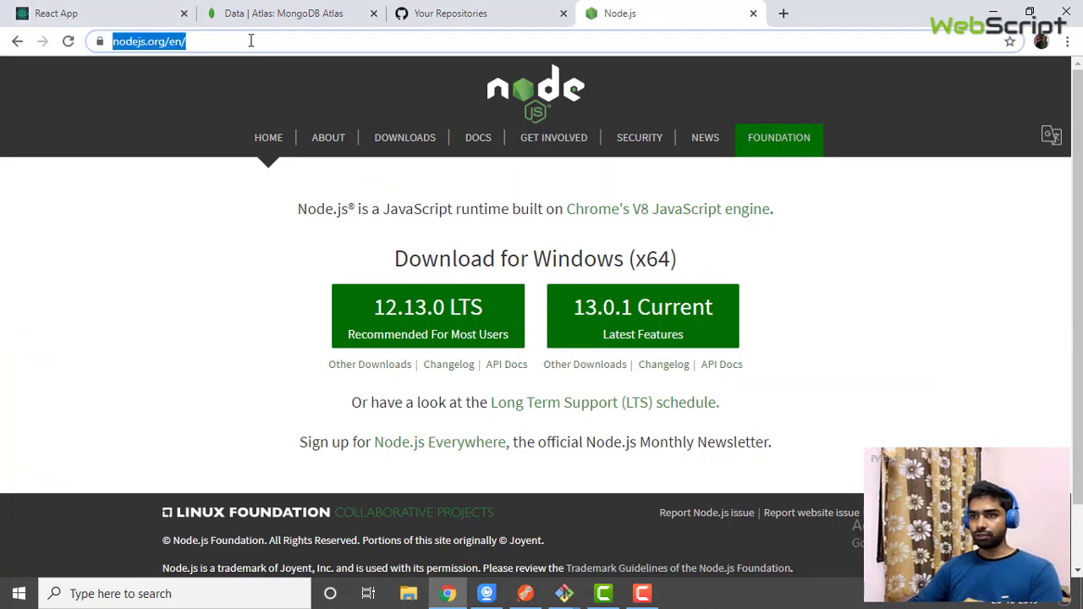
{"action": "key", "text": "Return"}
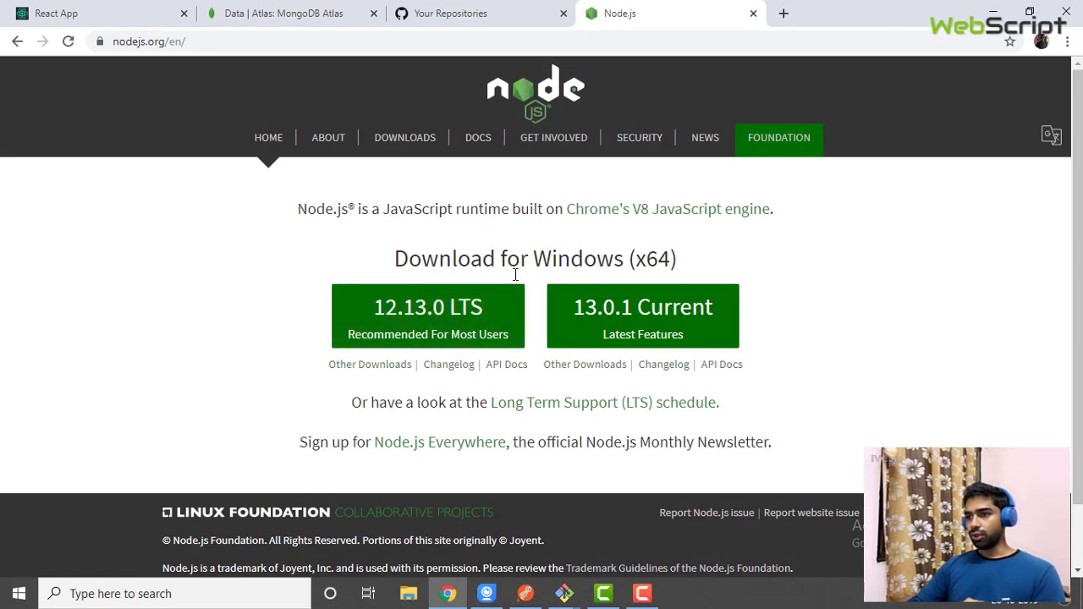
{"action": "scroll", "coordinate": [528, 287], "scroll_direction": "down", "scroll_amount": 1}
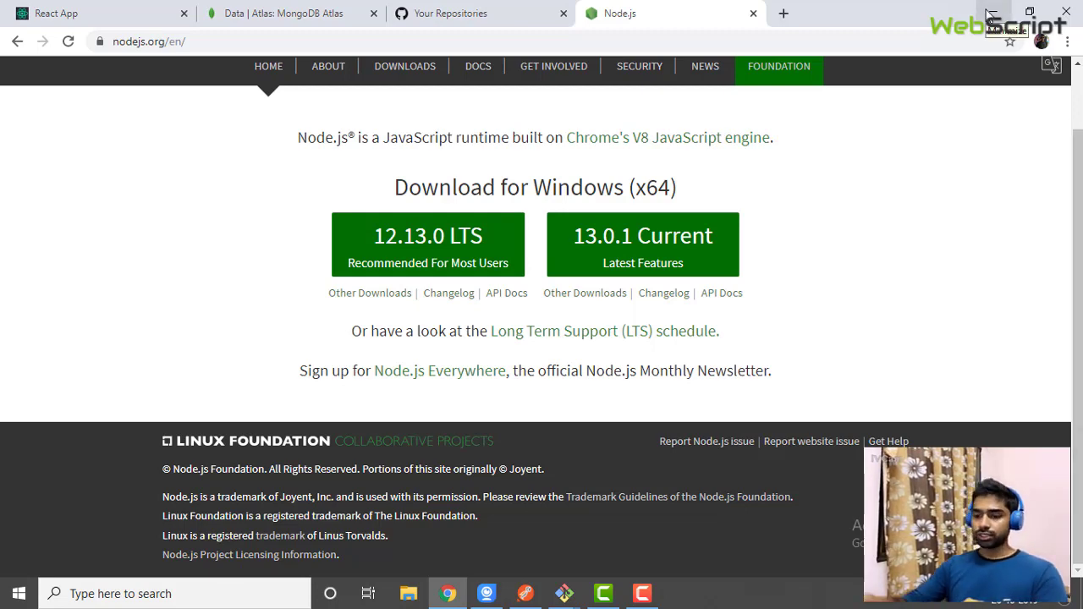
Open Command Prompt and run node --version, which reports v10.16.3
{"action": "key", "text": "super+r"}
{"action": "key", "text": "Return"}
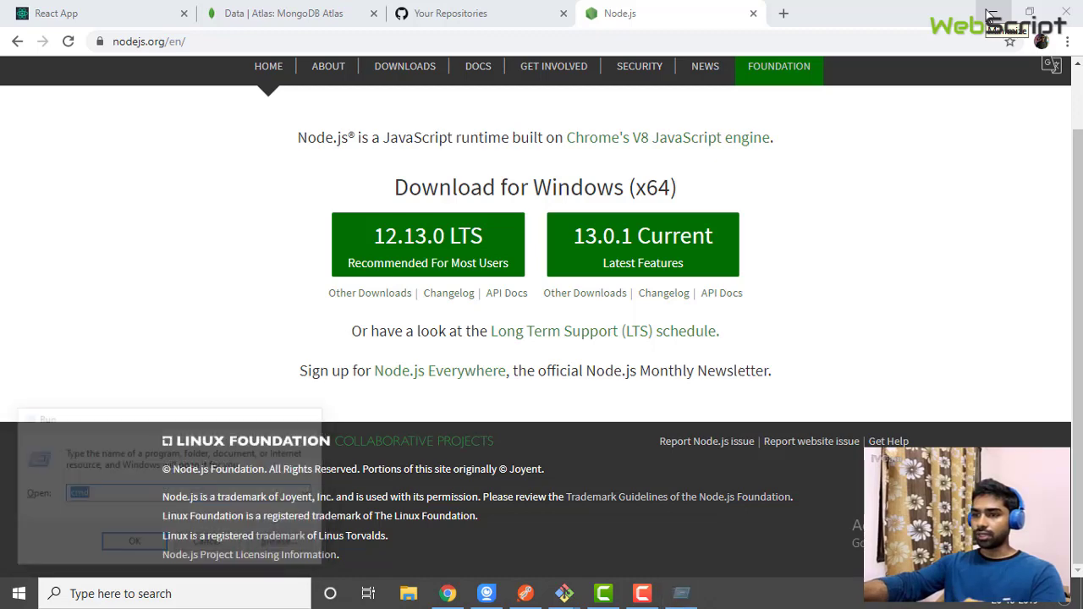
{"action": "type", "text": "node --"}
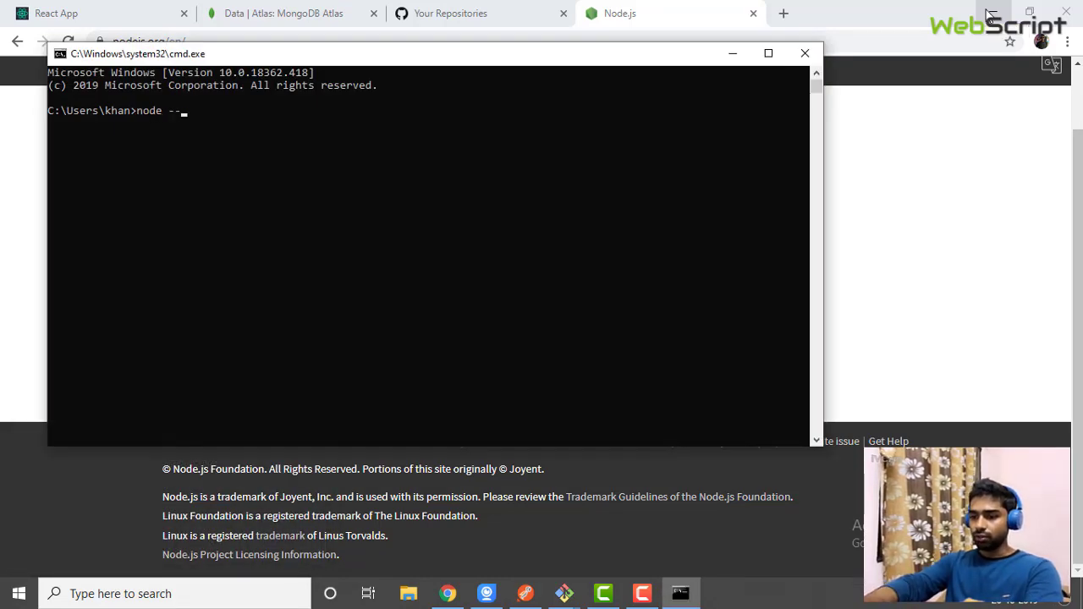
{"action": "type", "text": "version"}
{"action": "key", "text": "Return"}
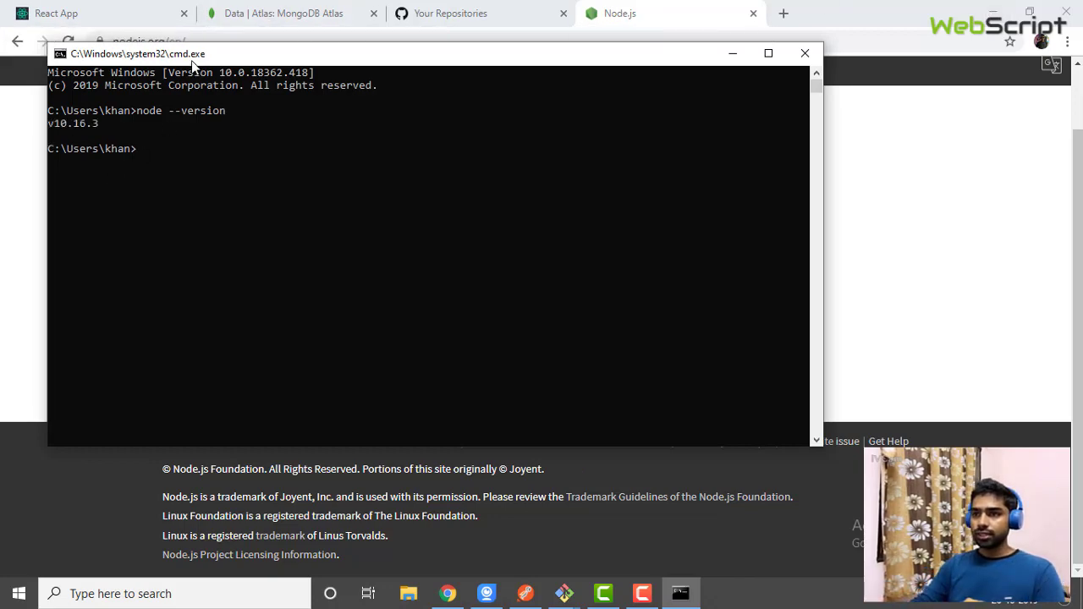
{"action": "left_click_drag", "start_coordinate": [193, 63], "coordinate": [283, 129]}
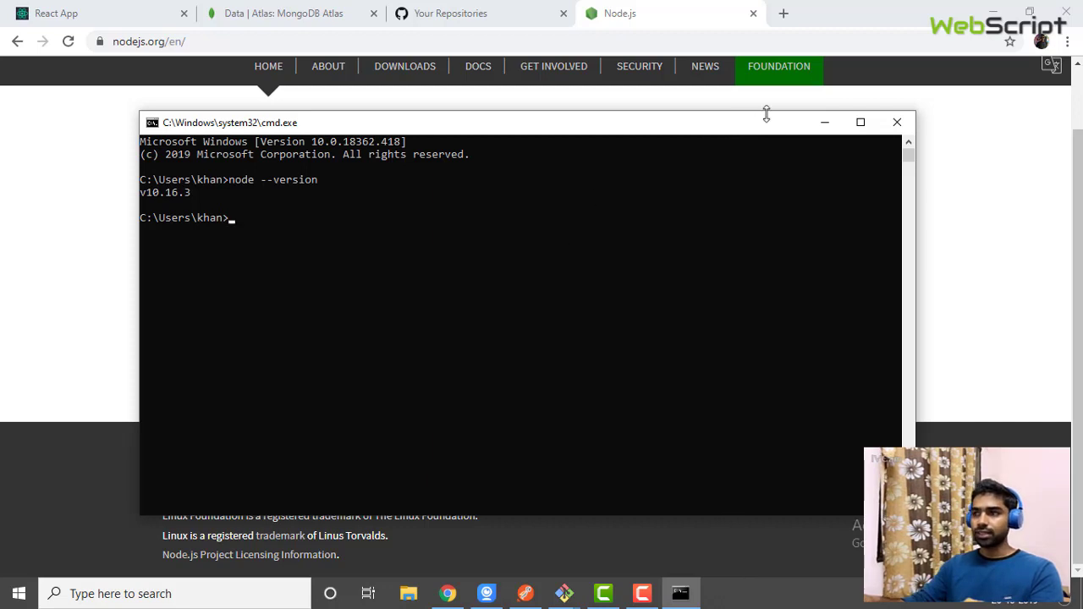
Open Environment Variables via This PC Properties and Advanced system settings
{"action": "left_click", "coordinate": [824, 124]}
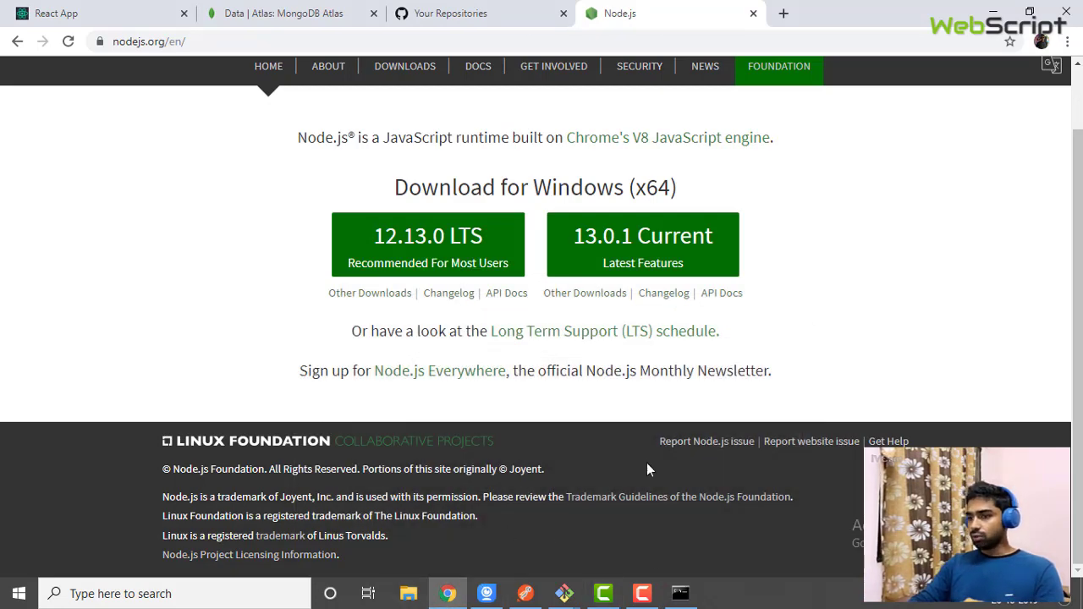
{"action": "left_click", "coordinate": [415, 600]}
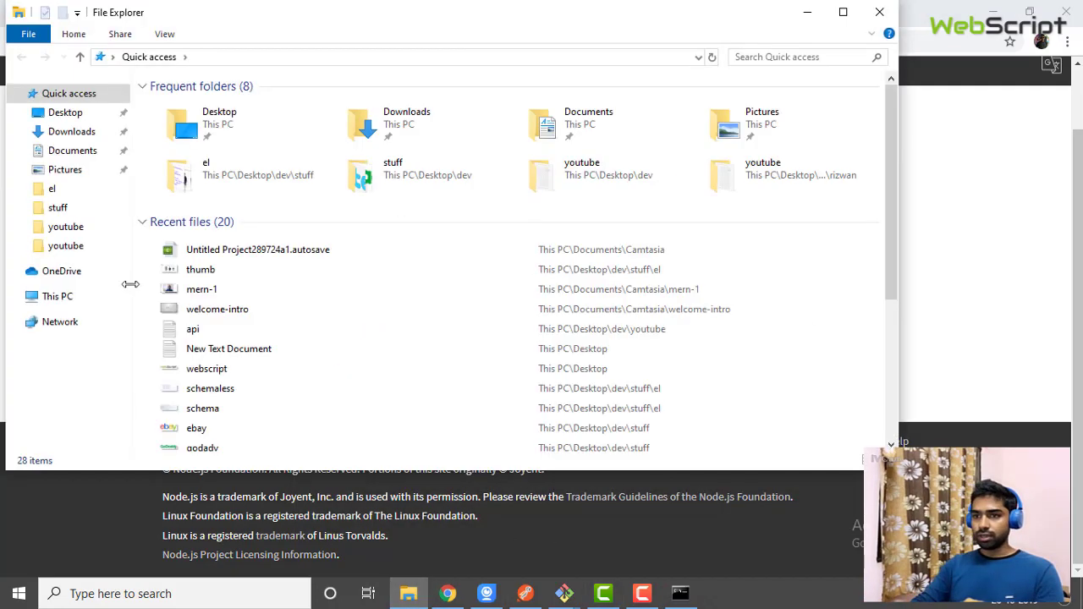
{"action": "left_click", "coordinate": [67, 297]}
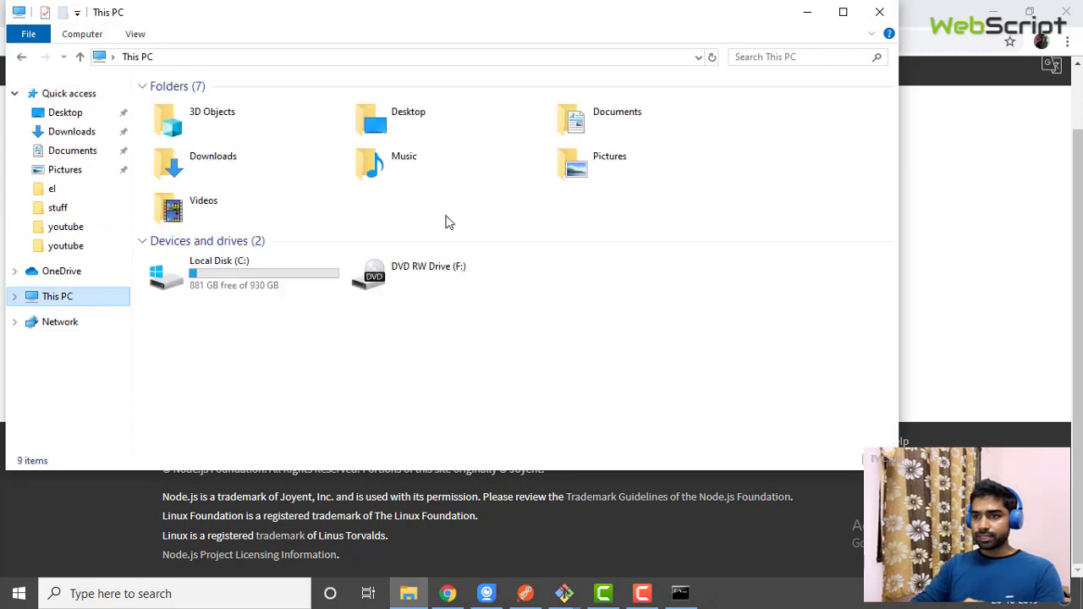
{"action": "right_click", "coordinate": [394, 362]}
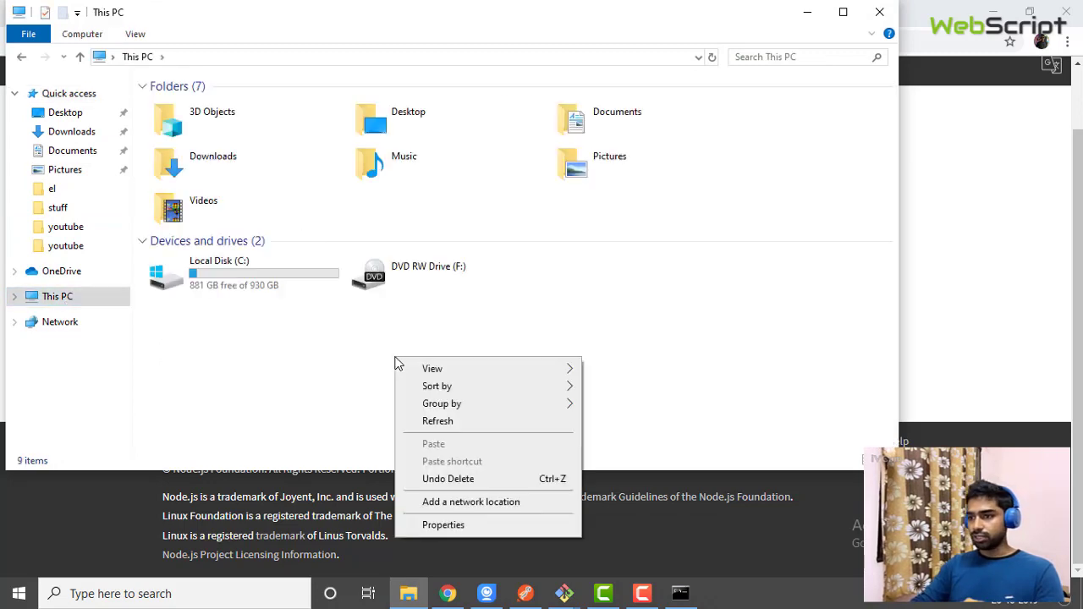
{"action": "left_click", "coordinate": [448, 523]}
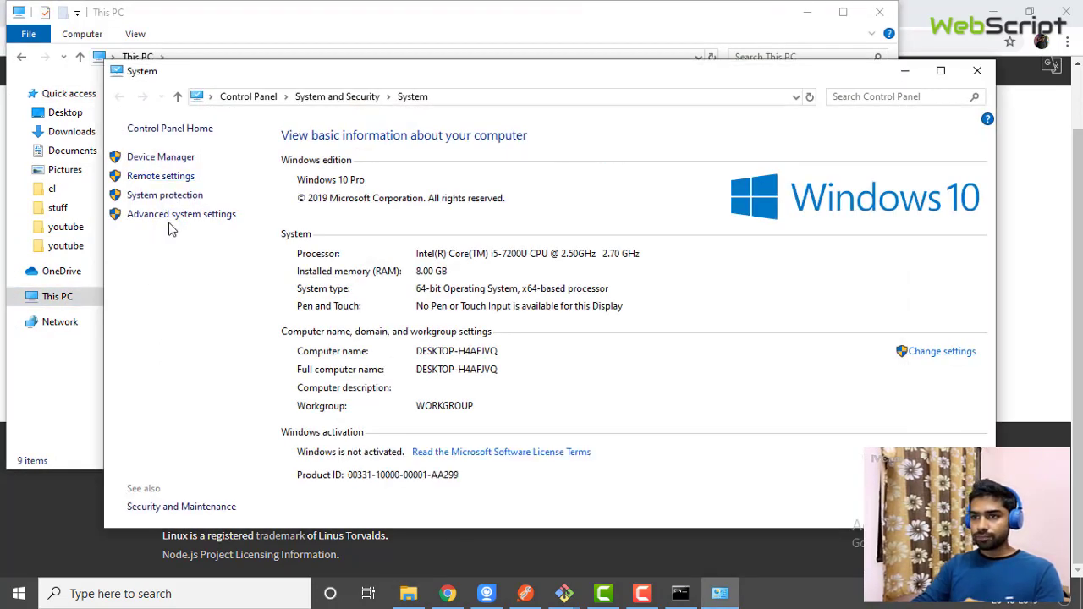
{"action": "left_click", "coordinate": [170, 215]}
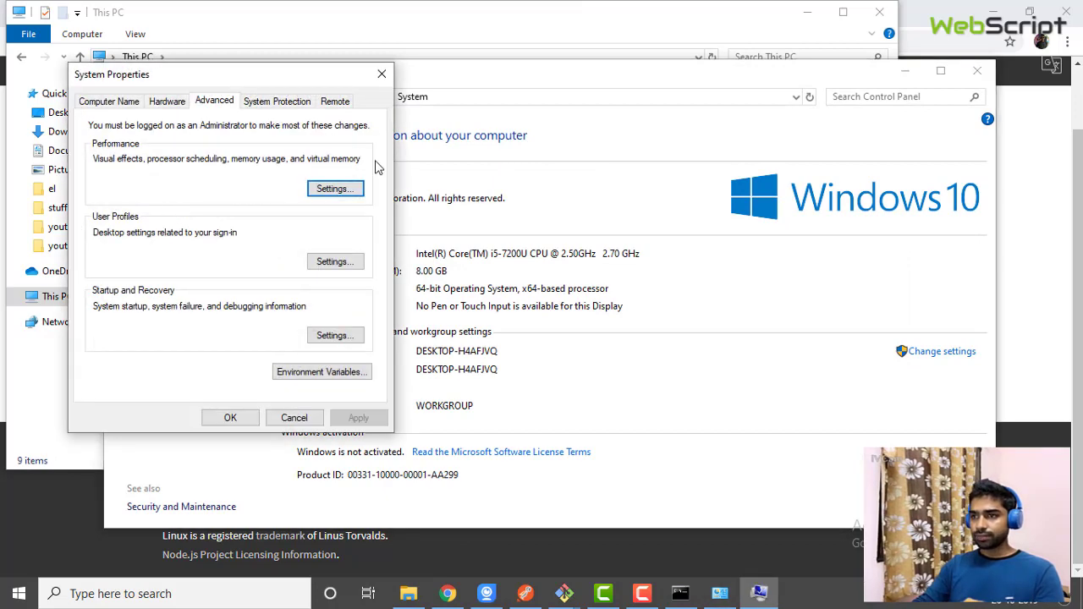
{"action": "left_click", "coordinate": [319, 372]}
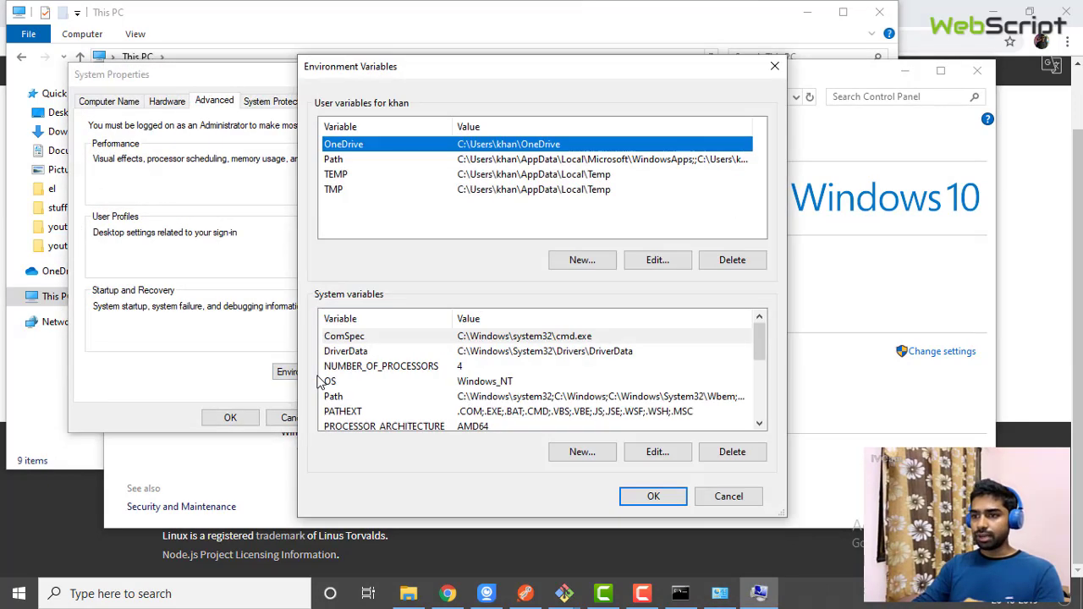
Confirm the system Path lists C:\Program Files\nodejs, then return to the Node.js page
{"action": "left_click", "coordinate": [356, 397]}
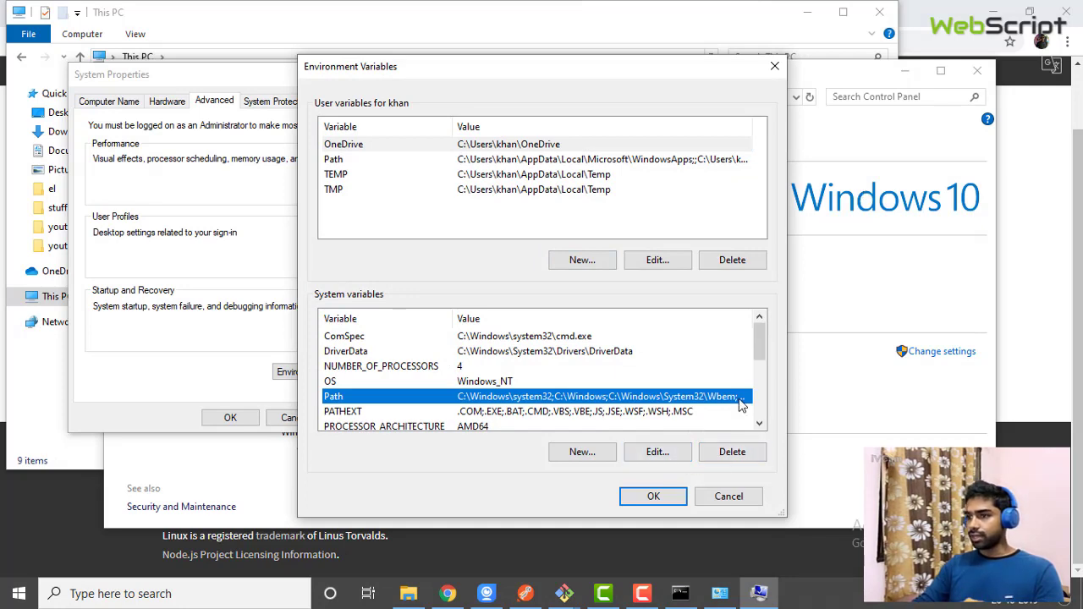
{"action": "left_click", "coordinate": [657, 453]}
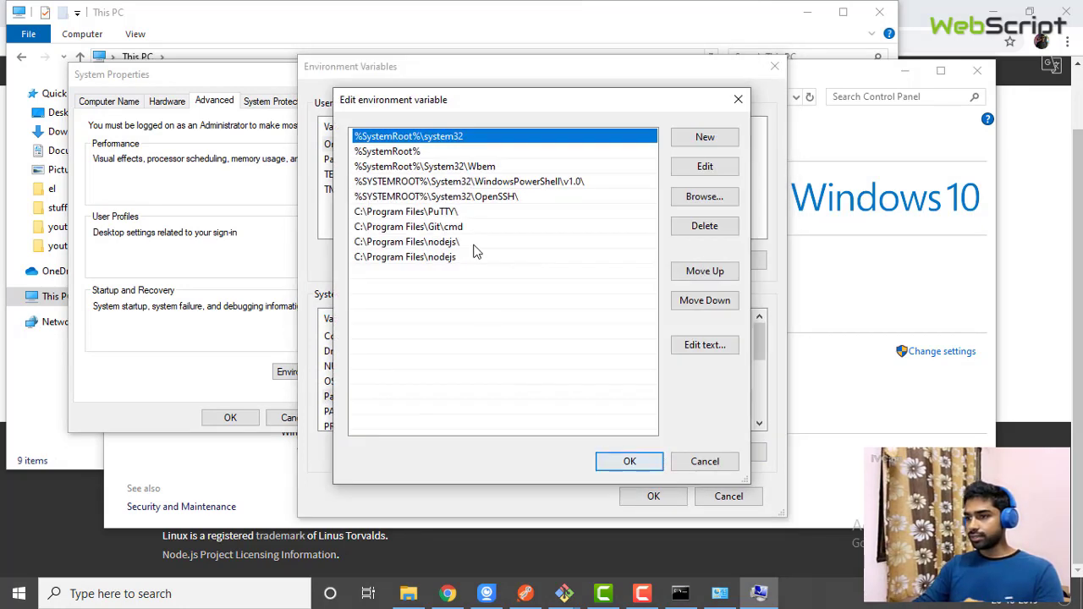
{"action": "left_click", "coordinate": [401, 261]}
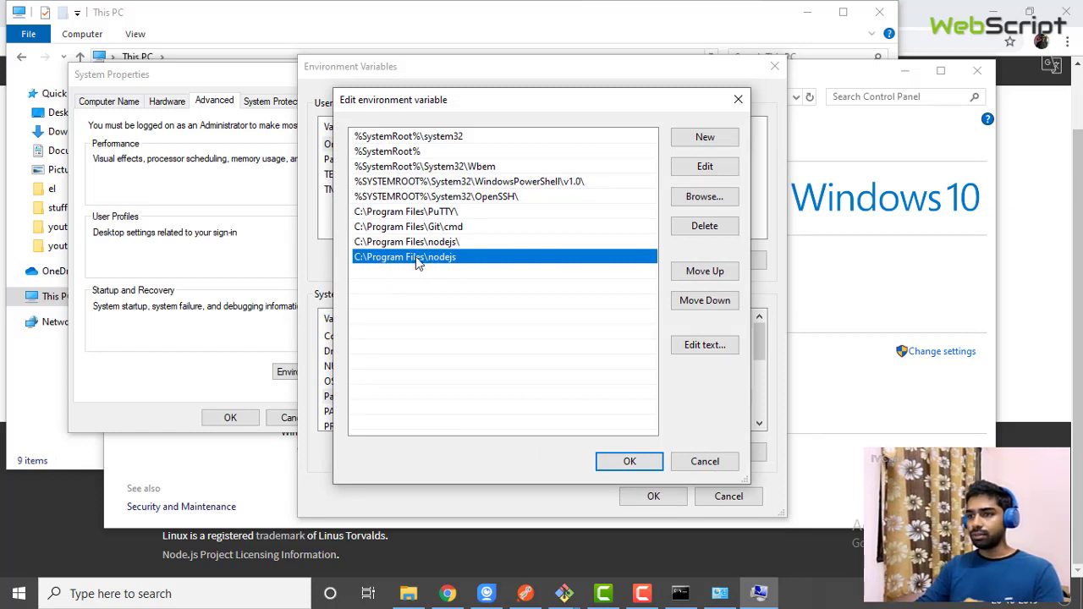
{"action": "left_click", "coordinate": [448, 596]}
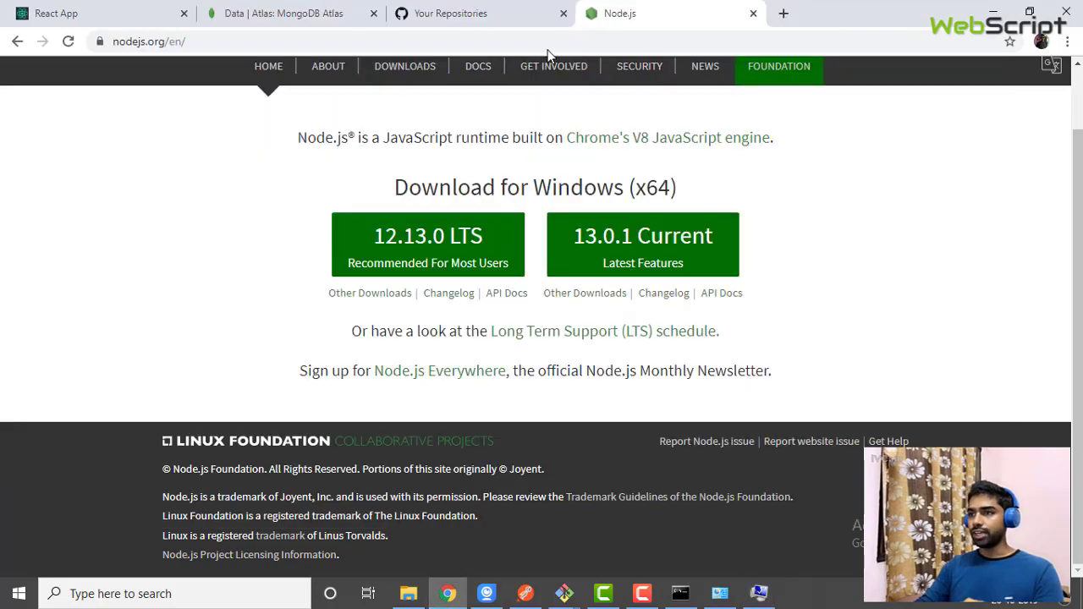
Browse to C:\Program Files\nodejs, copy its path, compare it in the Path editor, then cancel
{"action": "left_click", "coordinate": [409, 593]}
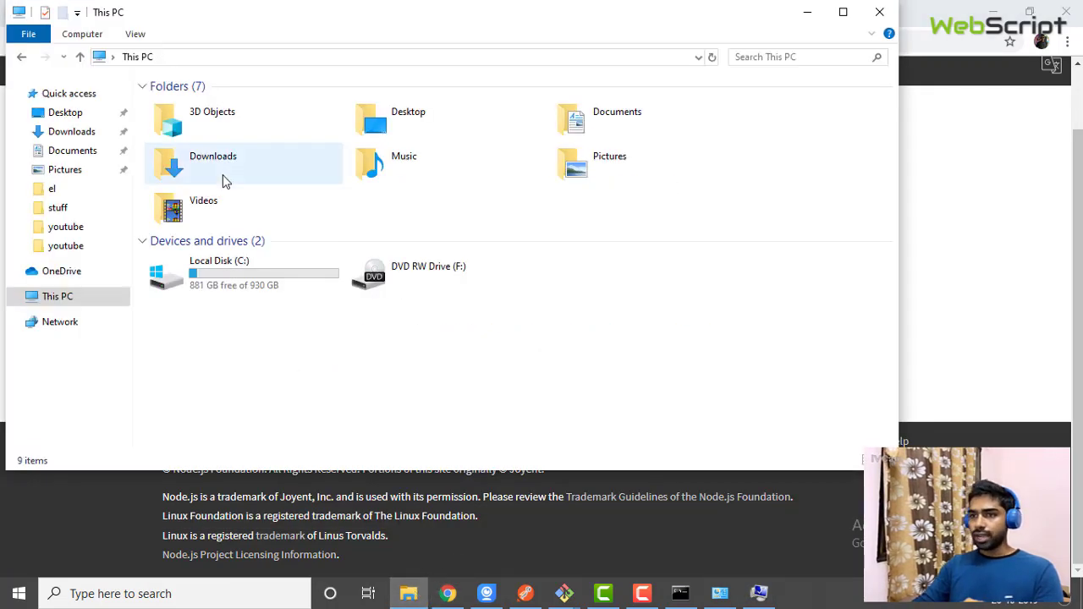
{"action": "left_click", "coordinate": [222, 274]}
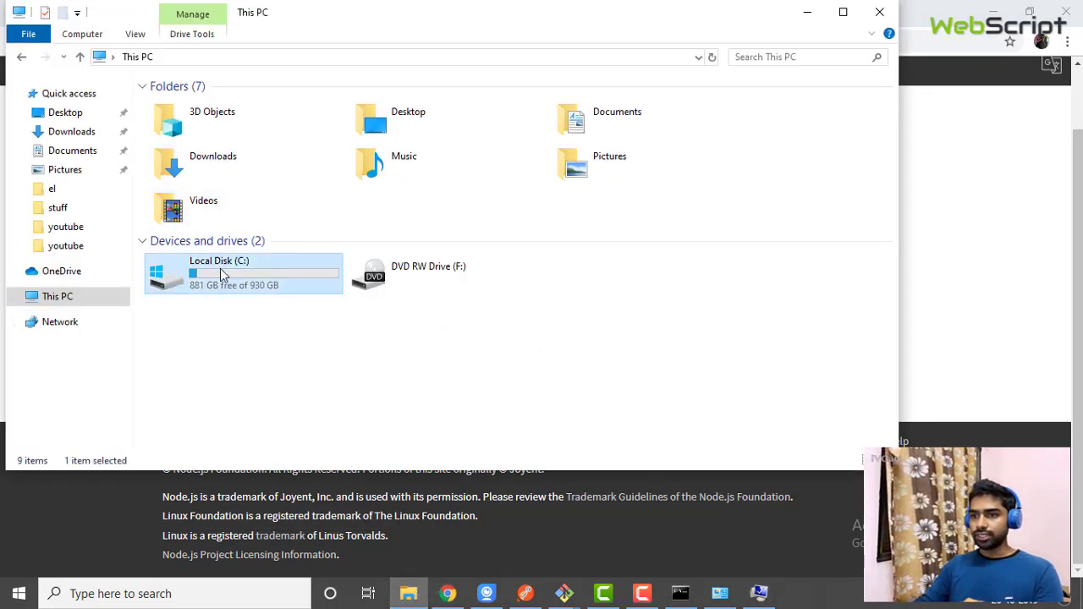
{"action": "double_click", "coordinate": [221, 274]}
{"action": "double_click", "coordinate": [207, 152]}
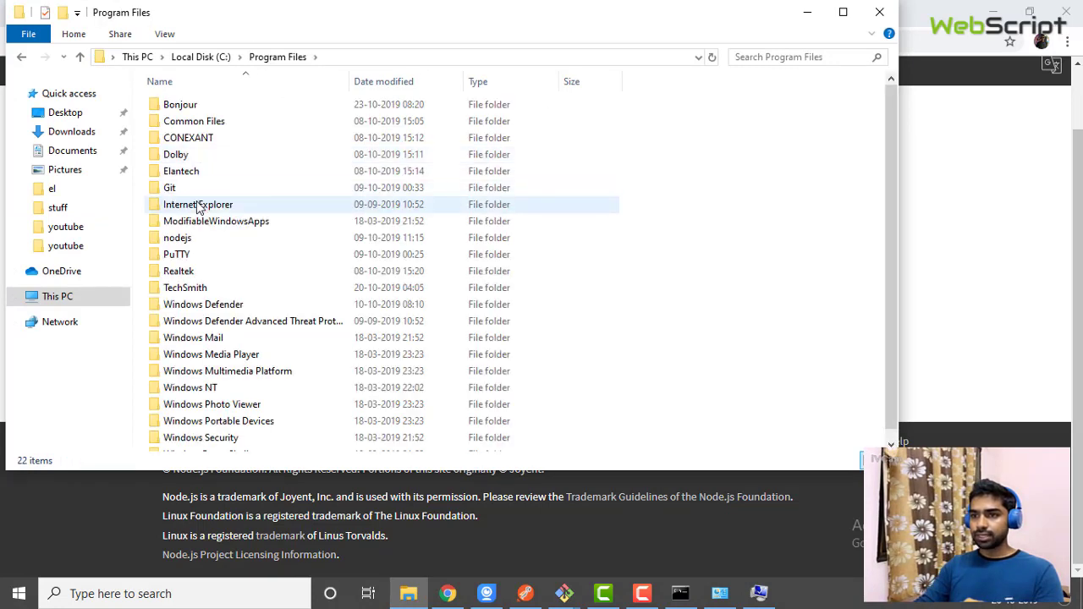
{"action": "double_click", "coordinate": [180, 238]}
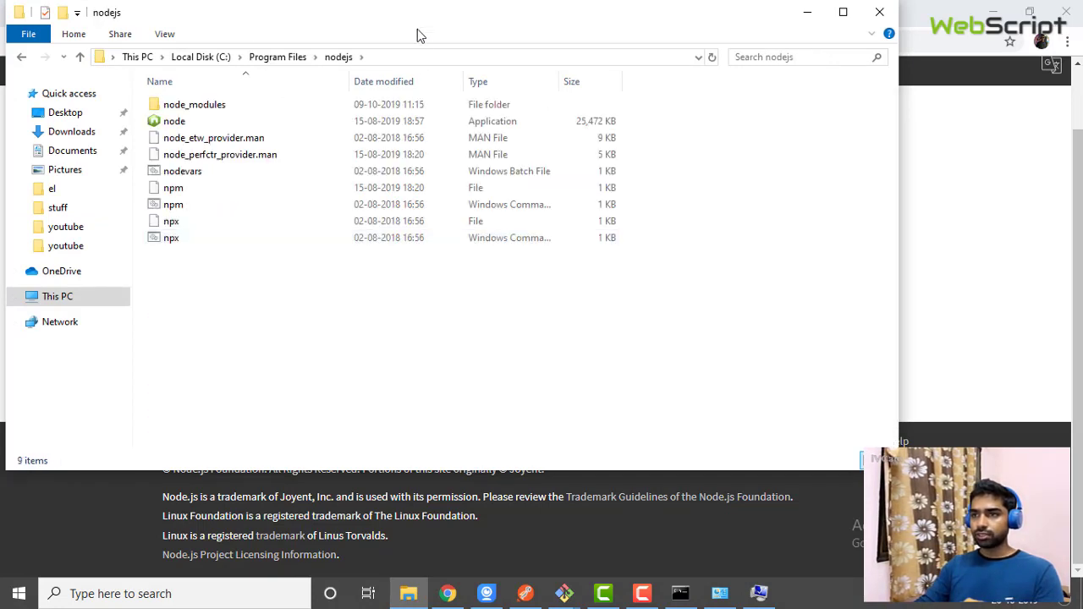
{"action": "left_click", "coordinate": [406, 59]}
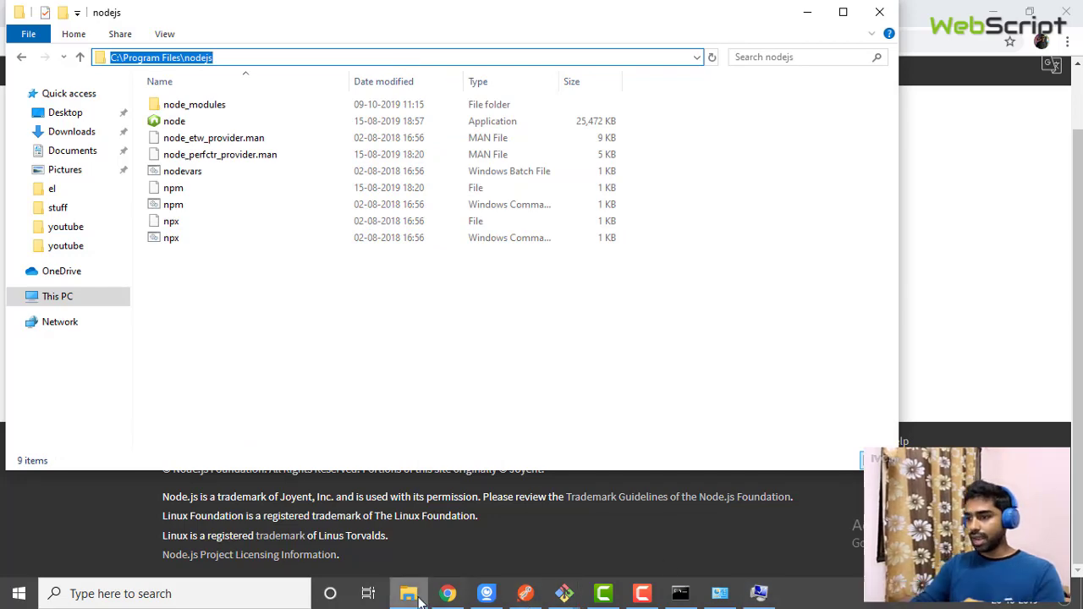
{"action": "left_click", "coordinate": [760, 593]}
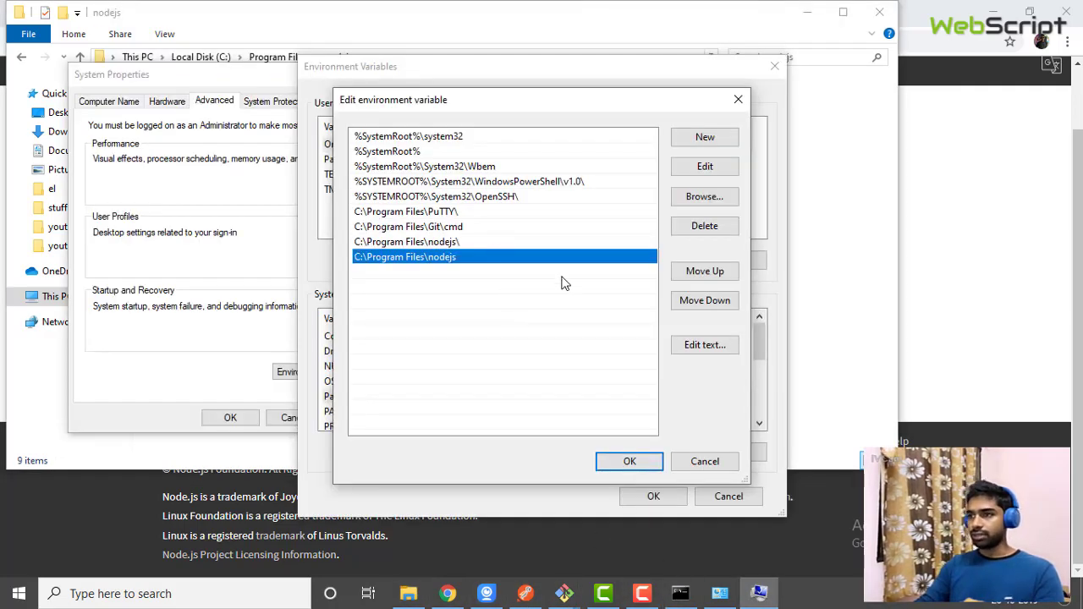
{"action": "left_click", "coordinate": [701, 462]}
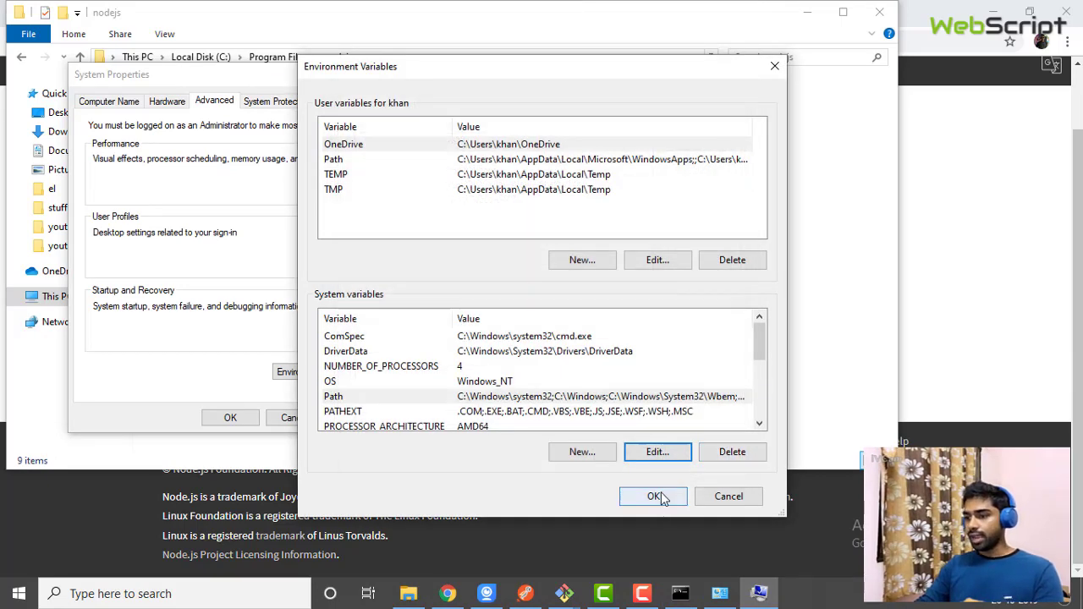
In a fresh Command Prompt, confirm node v10.16.3 and npm 6.9.0
{"action": "left_click", "coordinate": [661, 497]}
{"action": "left_click", "coordinate": [681, 594]}
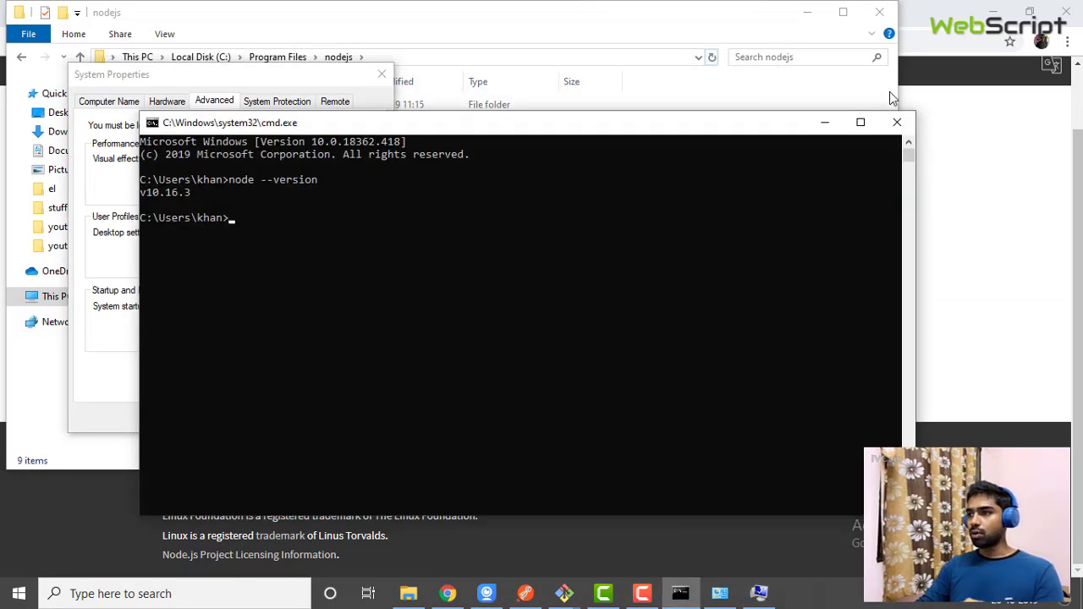
{"action": "left_click", "coordinate": [892, 127]}
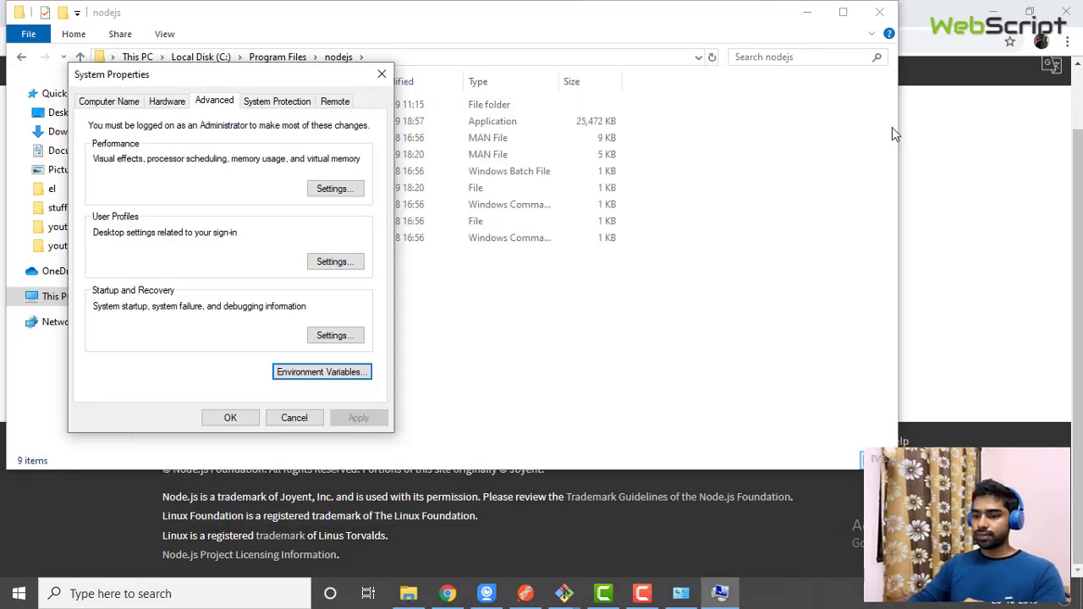
{"action": "key", "text": "super+r"}
{"action": "key", "text": "Return"}
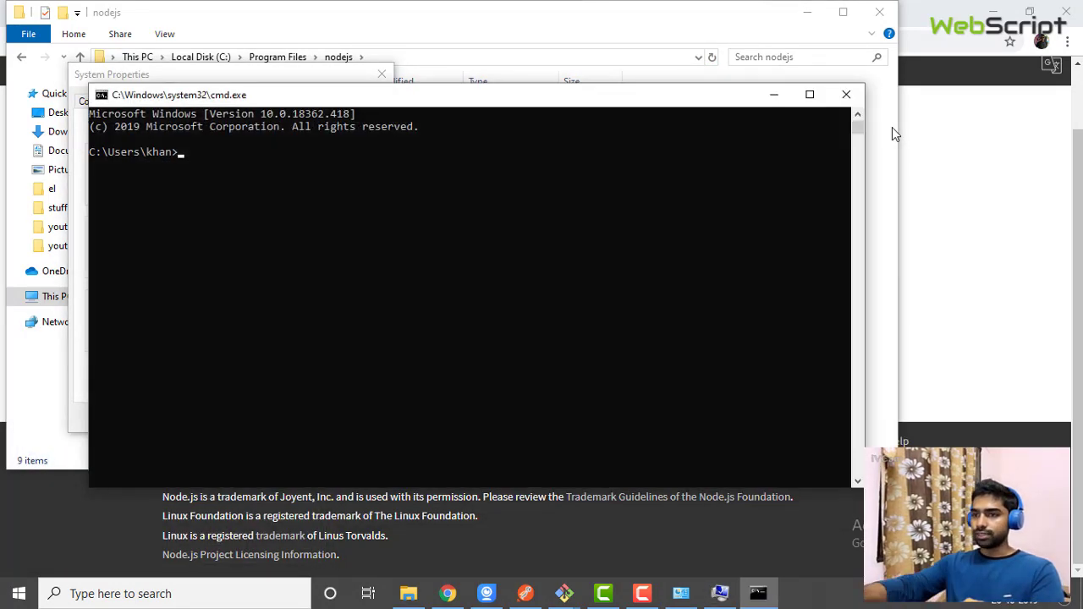
{"action": "type", "text": "node --ver"}
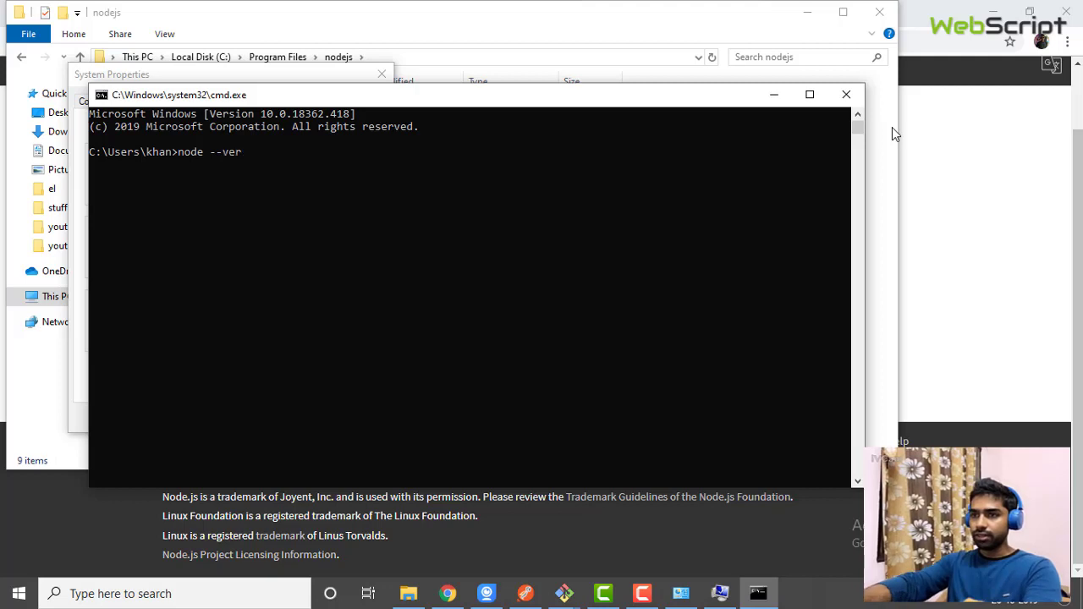
{"action": "type", "text": "sion"}
{"action": "key", "text": "Return"}
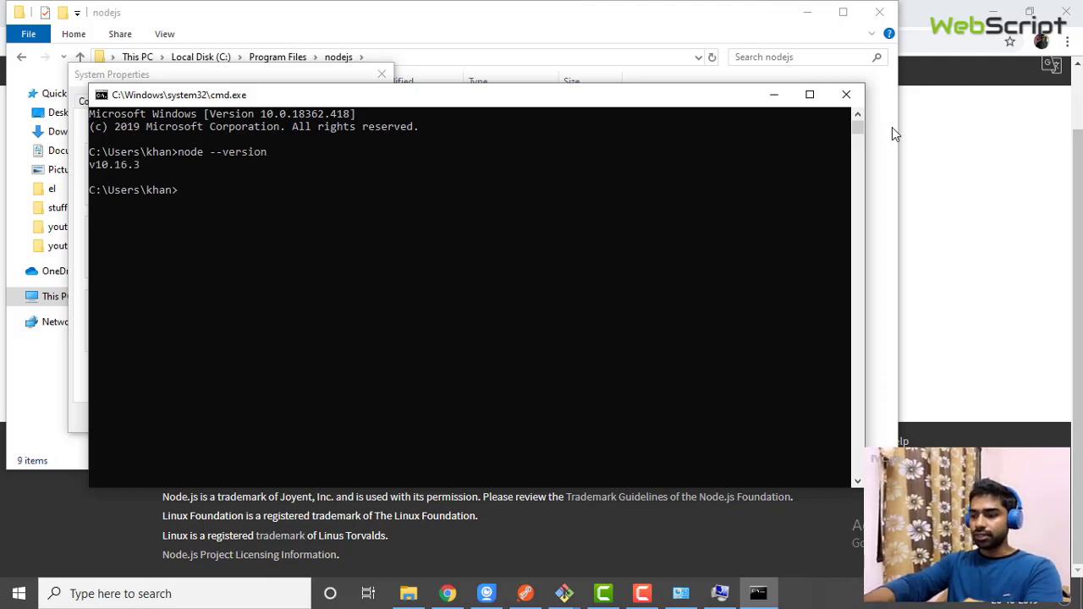
{"action": "type", "text": "npm "}
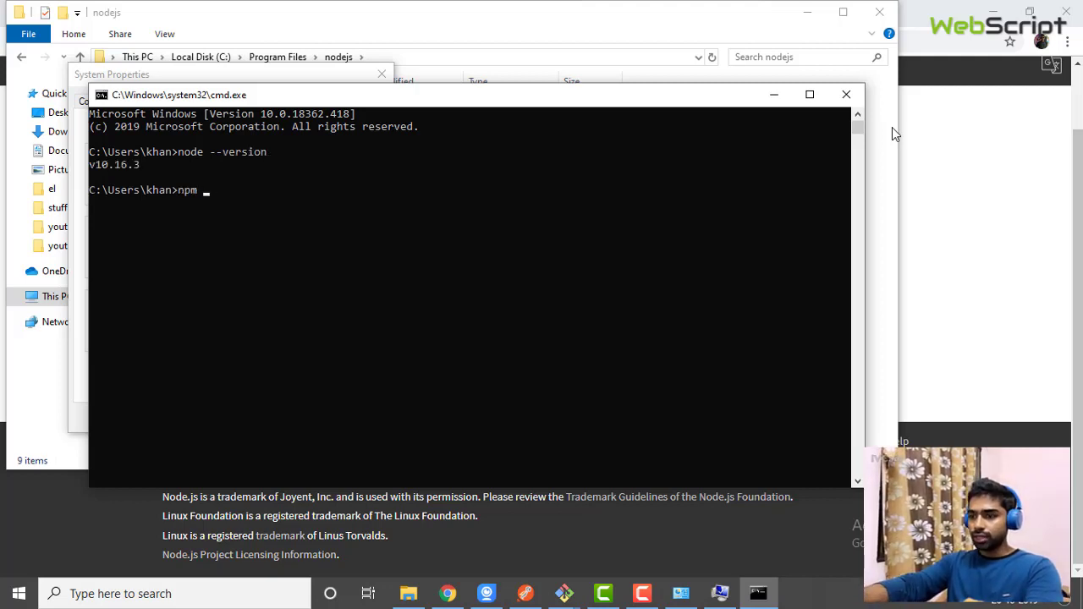
{"action": "type", "text": "--vers"}
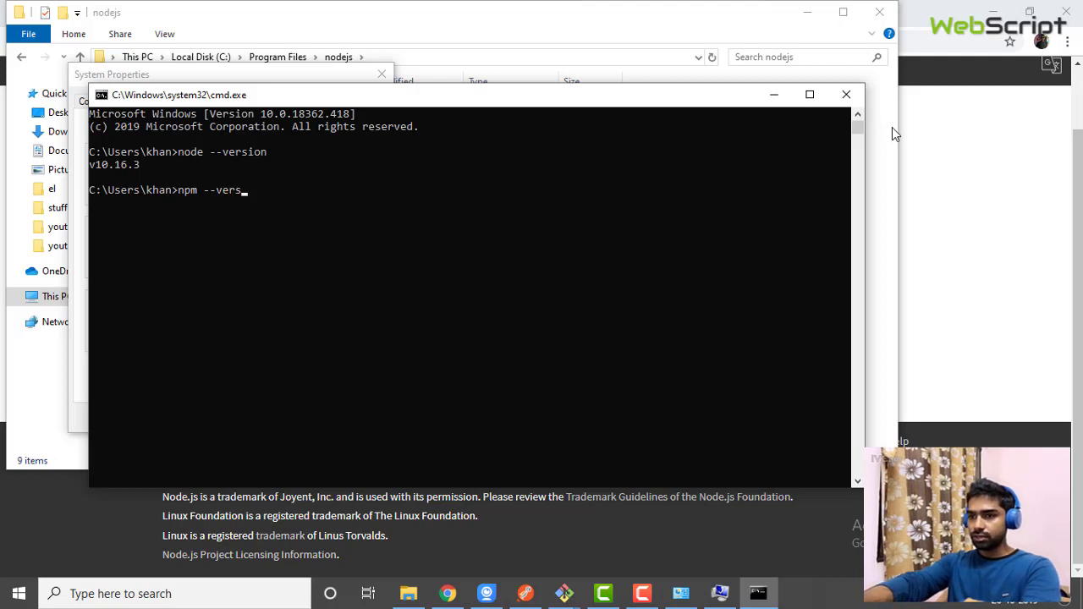
{"action": "type", "text": "ion"}
{"action": "key", "text": "Return"}
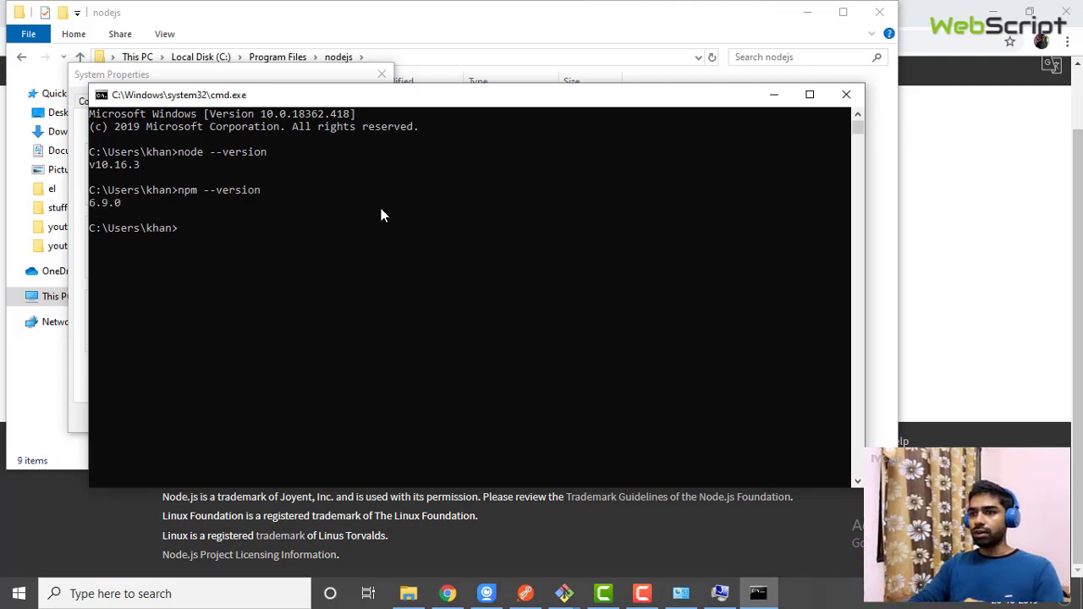
Minimize Command Prompt and close System Properties and the nodejs folder window
{"action": "left_click", "coordinate": [770, 99]}
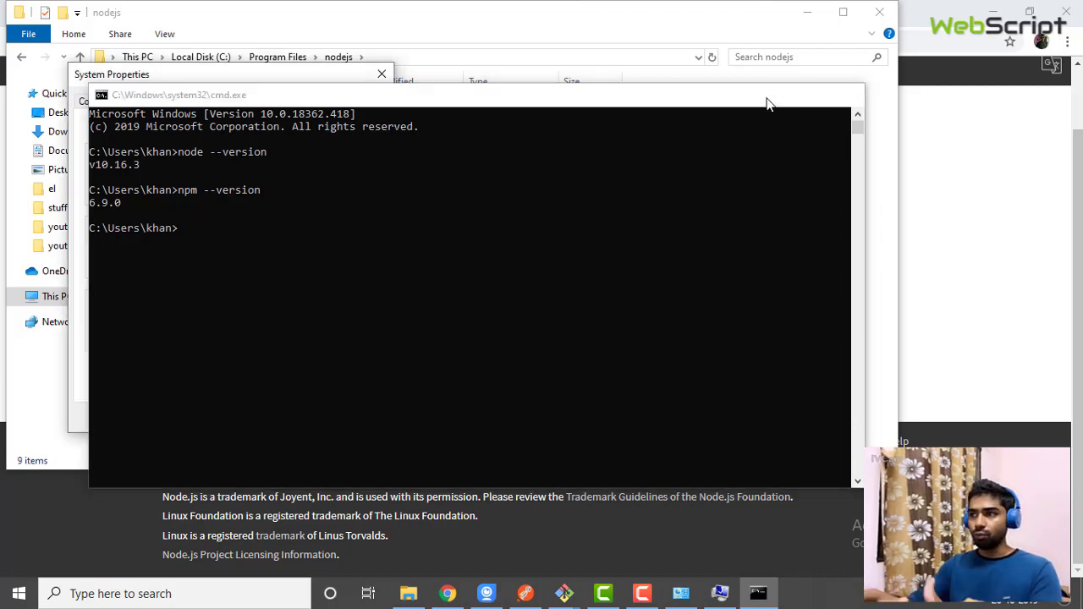
{"action": "left_click", "coordinate": [297, 418]}
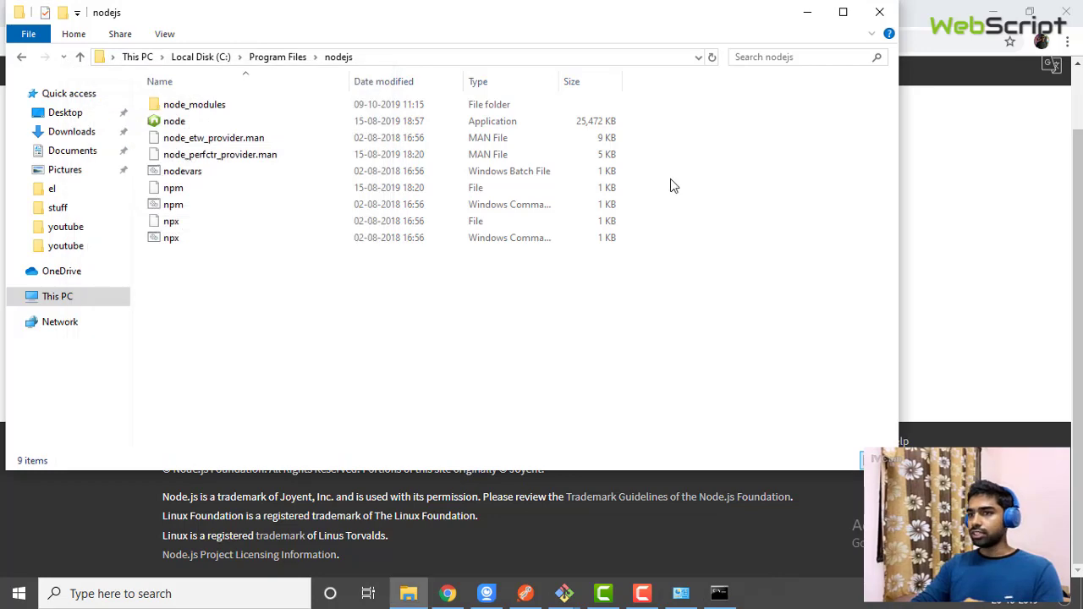
{"action": "left_click", "coordinate": [879, 14]}
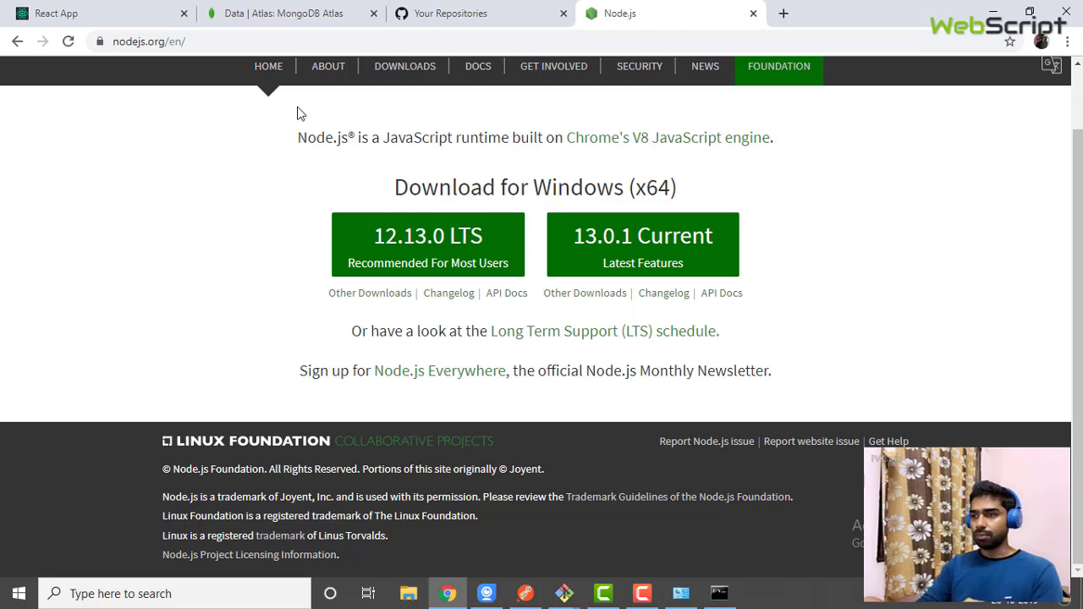
Check the running Khan Store app in the React App tab
{"action": "scroll", "coordinate": [297, 113], "scroll_direction": "up", "scroll_amount": 1}
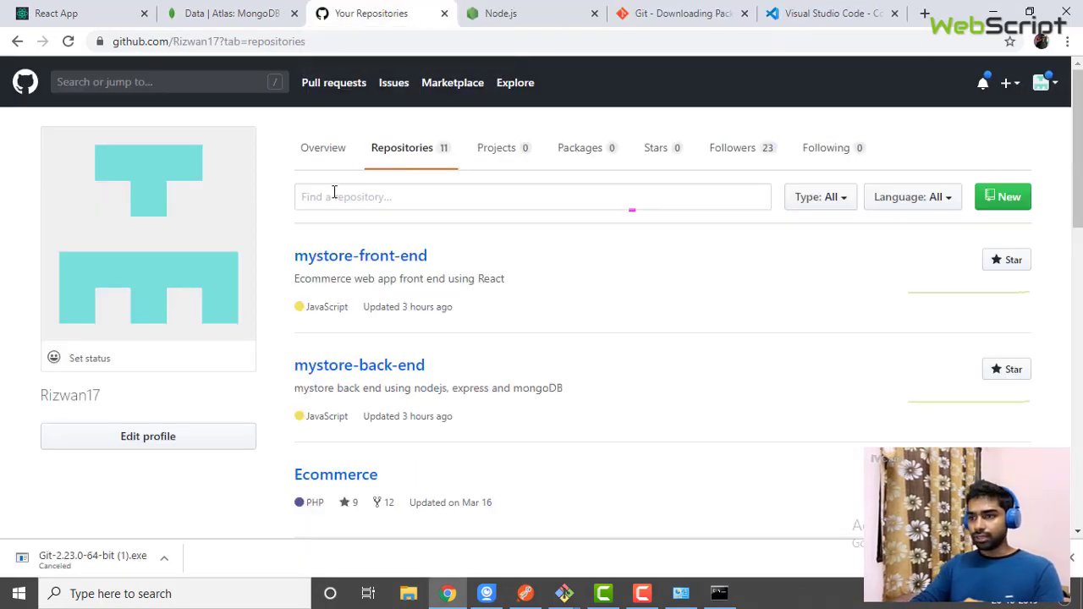
{"action": "left_click", "coordinate": [49, 12]}
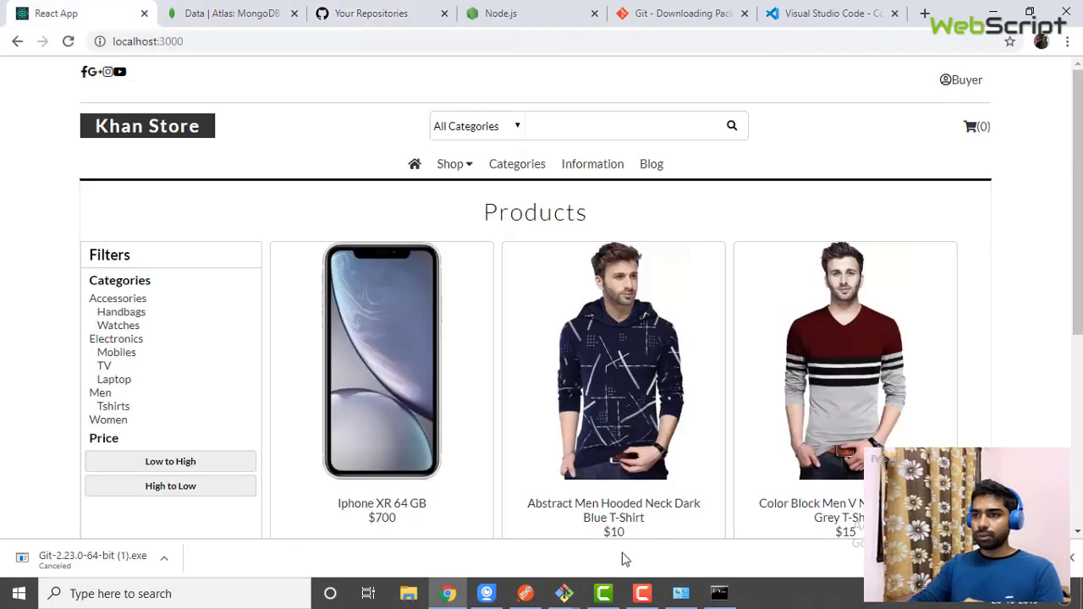
{"action": "scroll", "coordinate": [542, 339], "scroll_direction": "down", "scroll_amount": 3}
{"action": "scroll", "coordinate": [542, 338], "scroll_direction": "up", "scroll_amount": 4}
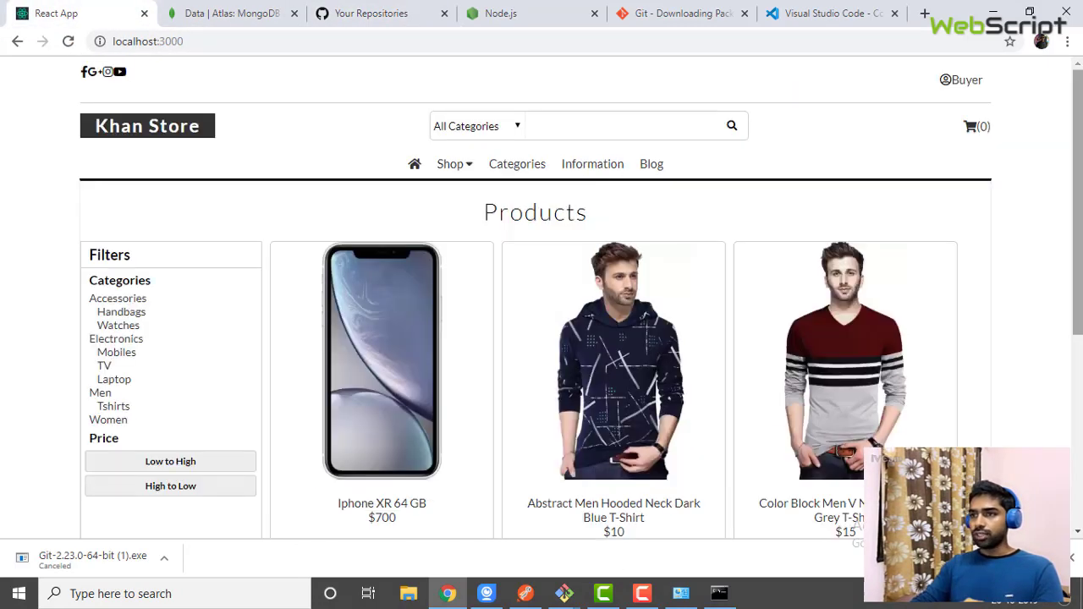
Open the mystore-front-end repository from Your Repositories and select its HTTPS clone URL
{"action": "left_click", "coordinate": [395, 10]}
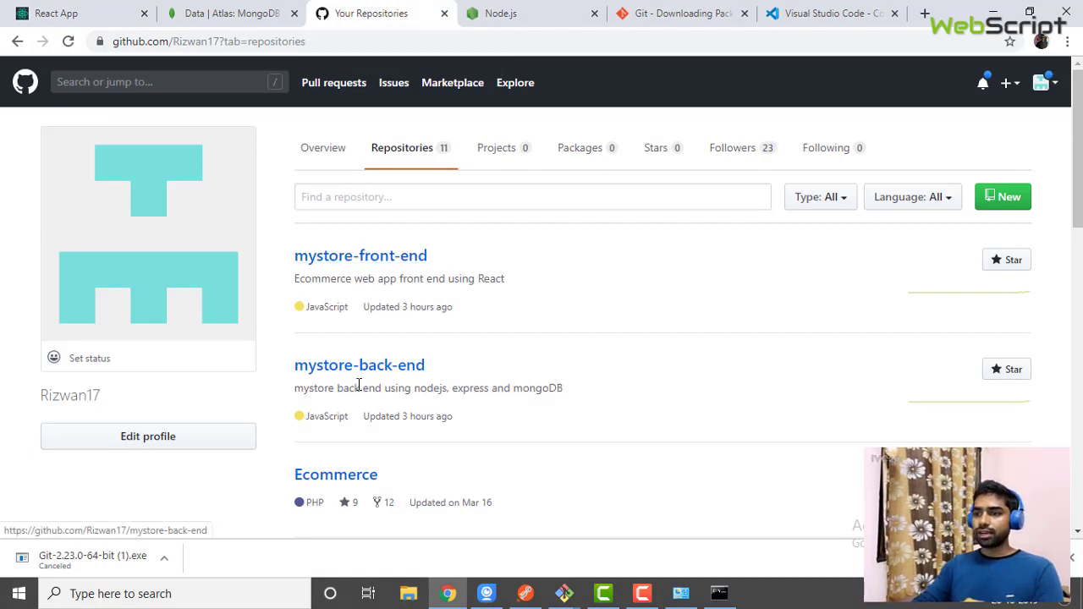
{"action": "left_click", "coordinate": [351, 267]}
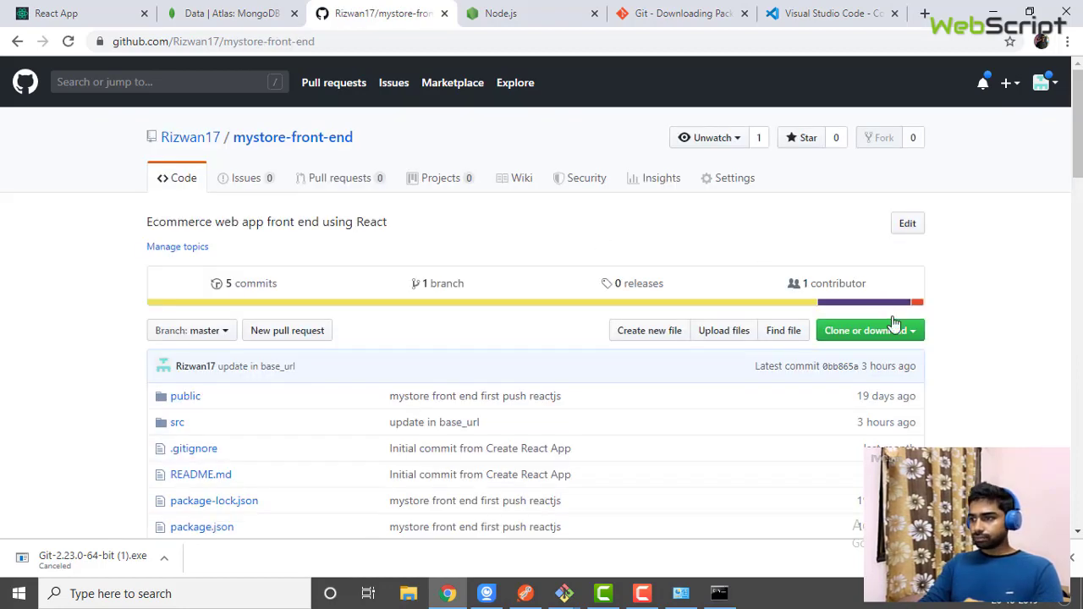
{"action": "left_click_drag", "start_coordinate": [1079, 127], "coordinate": [1078, 144]}
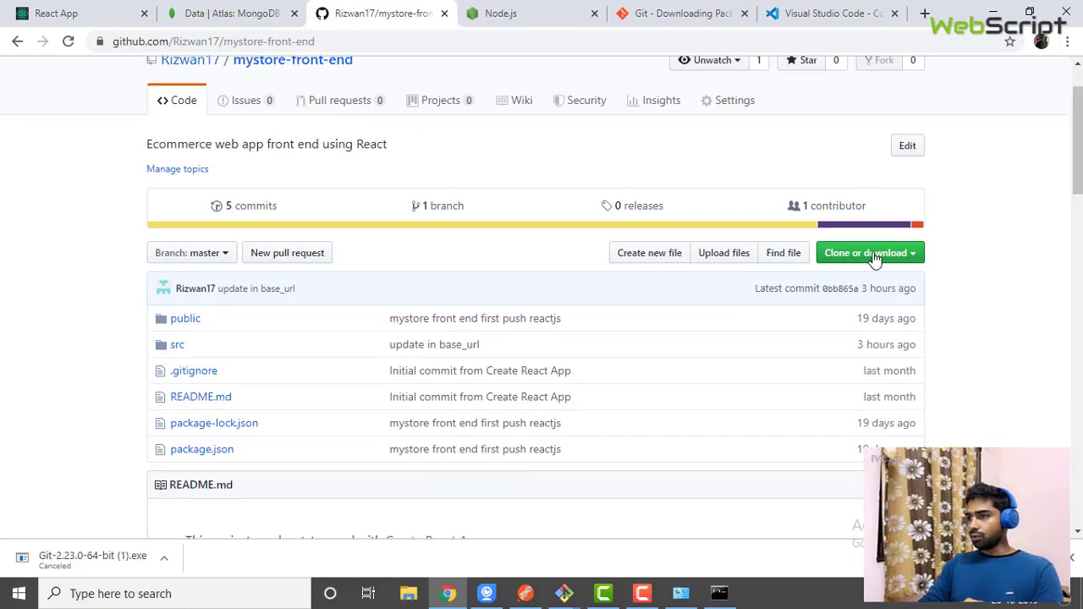
{"action": "left_click", "coordinate": [909, 262]}
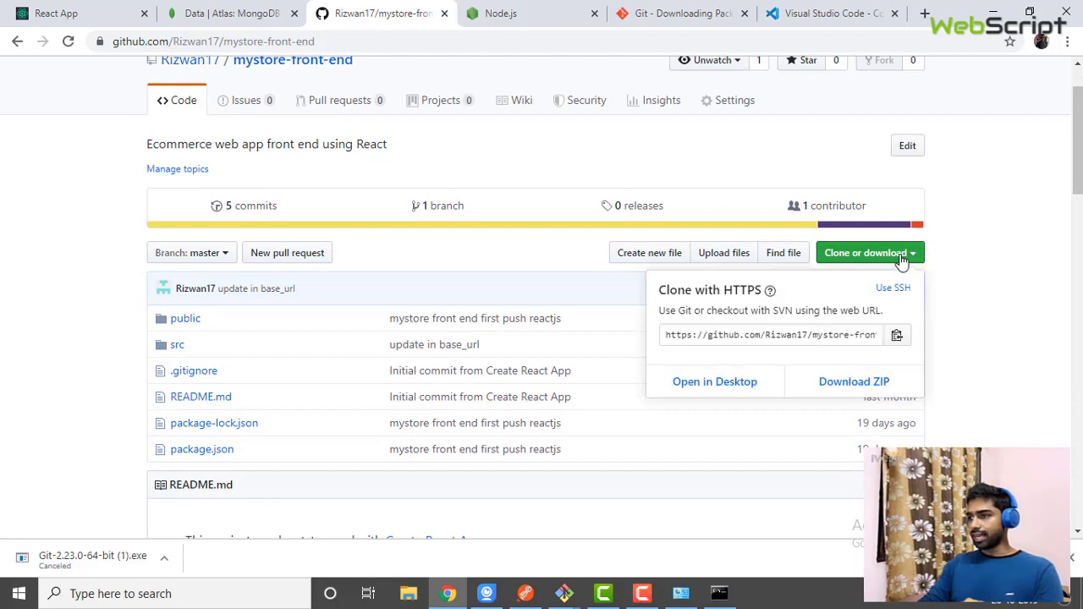
{"action": "left_click", "coordinate": [871, 336]}
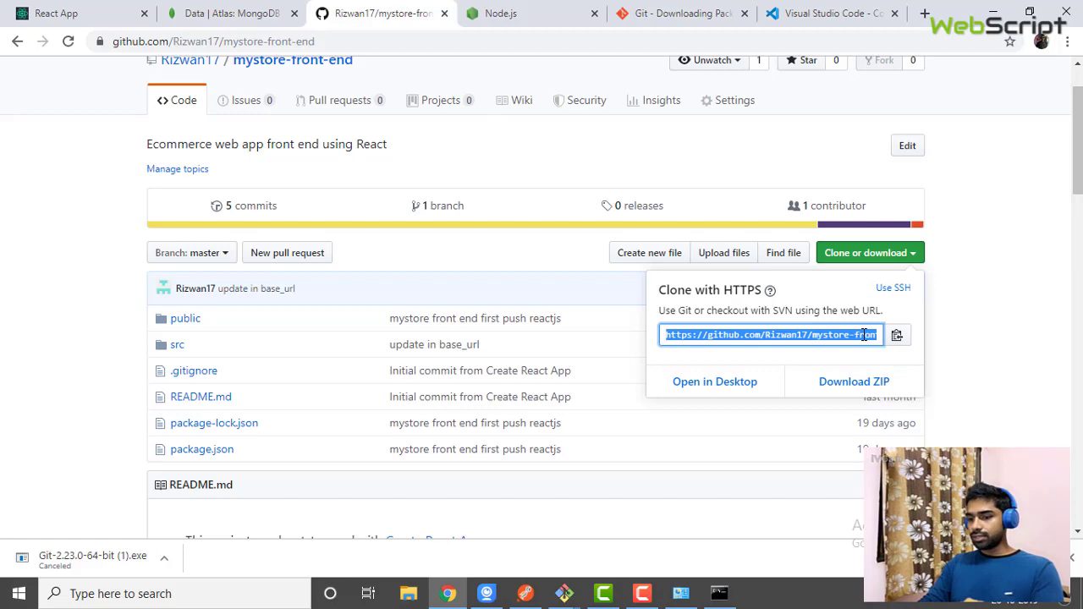
{"action": "left_click", "coordinate": [992, 11]}
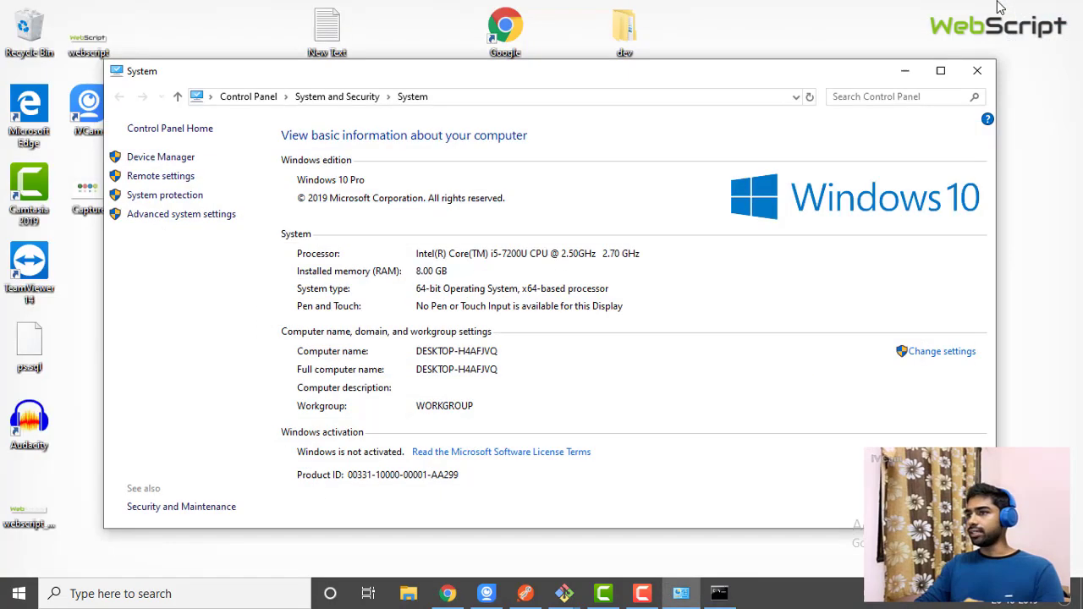
Close the System information window and create a new empty folder on the desktop
{"action": "left_click", "coordinate": [974, 73]}
{"action": "right_click", "coordinate": [524, 315]}
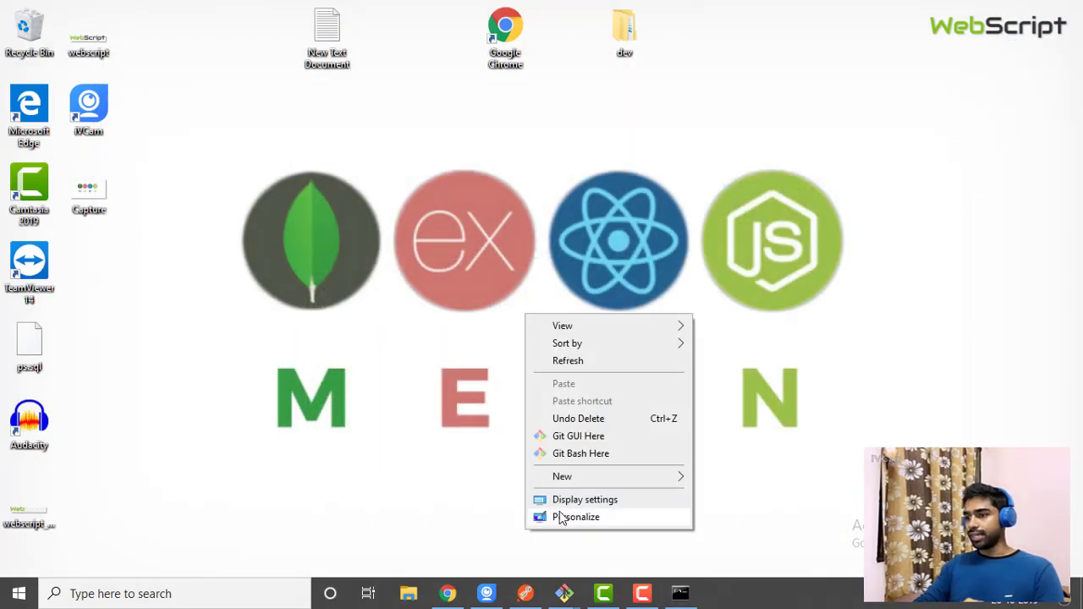
{"action": "mouse_move", "coordinate": [563, 478]}
{"action": "left_click", "coordinate": [805, 486]}
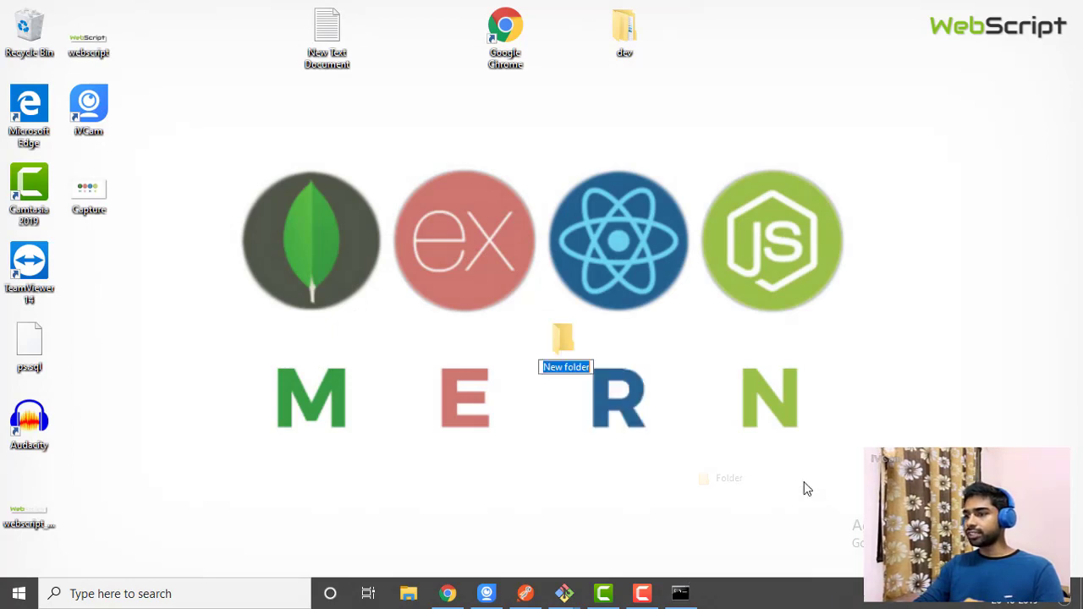
{"action": "key", "text": "Return"}
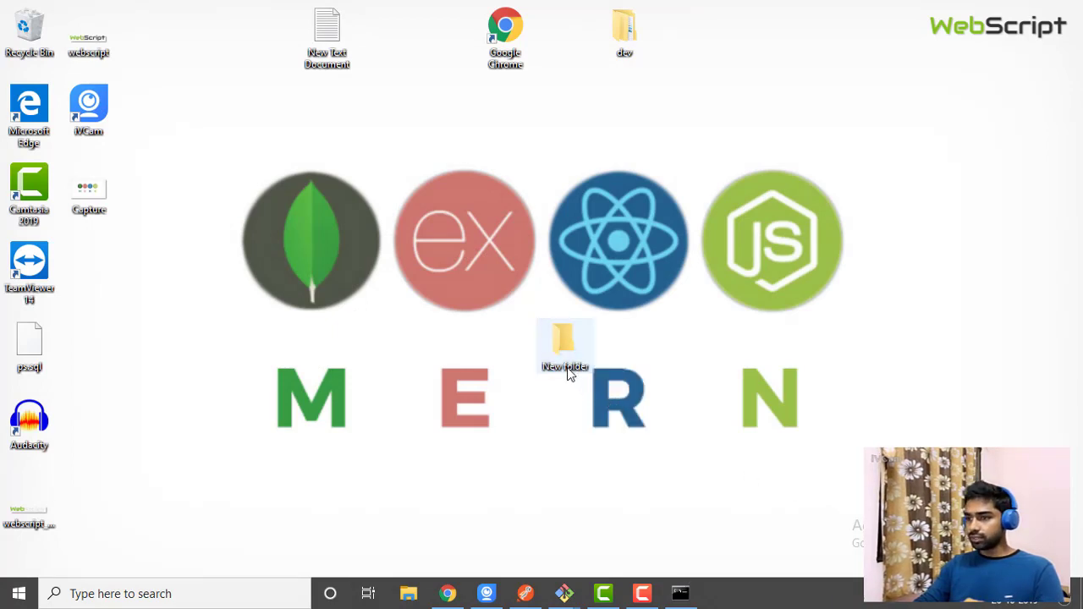
{"action": "double_click", "coordinate": [568, 372]}
{"action": "left_click", "coordinate": [880, 12]}
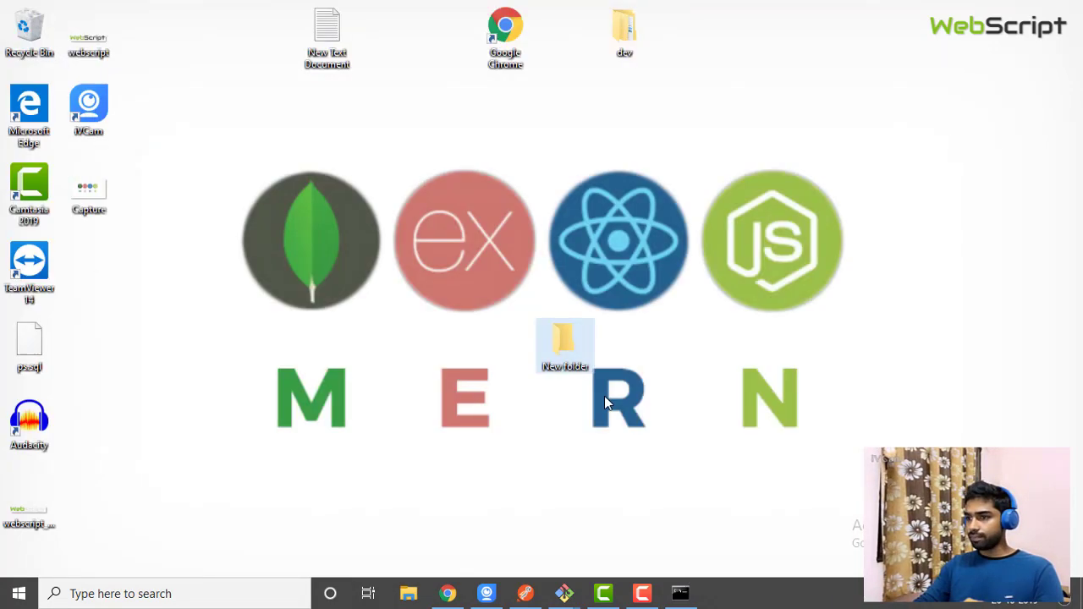
Rename the new folder to mystore and start Git Bash Here inside it
{"action": "right_click", "coordinate": [575, 369]}
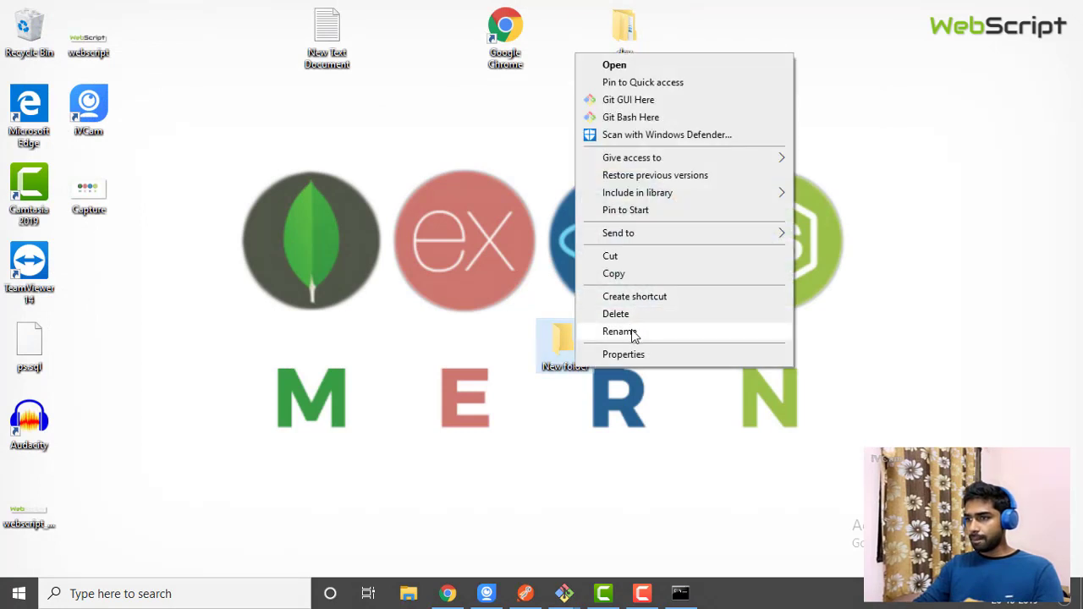
{"action": "left_click", "coordinate": [623, 332]}
{"action": "type", "text": "mystore"}
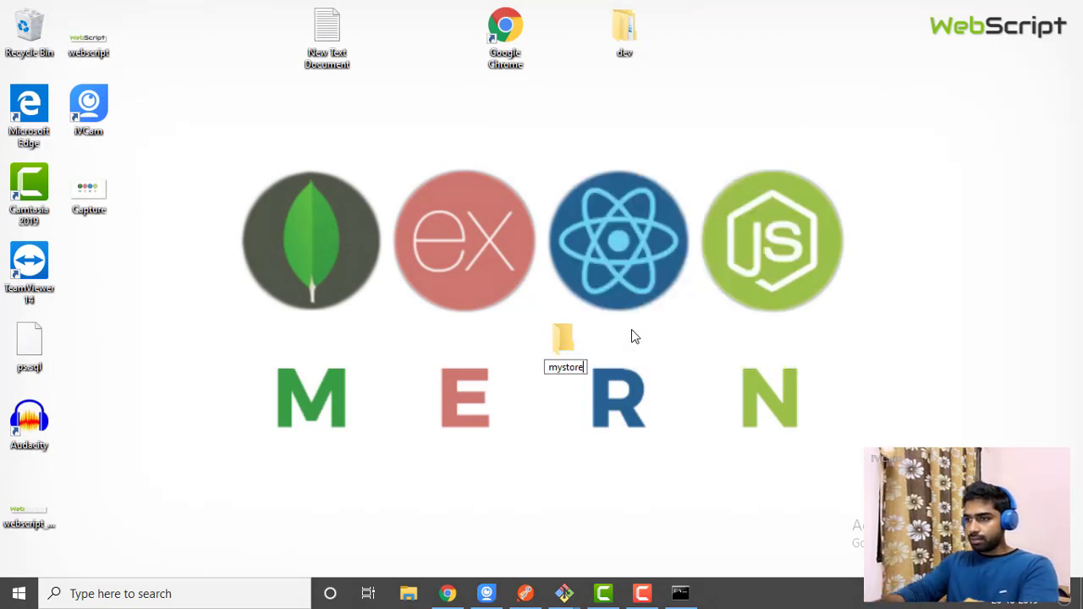
{"action": "key", "text": "Return"}
{"action": "double_click", "coordinate": [573, 346]}
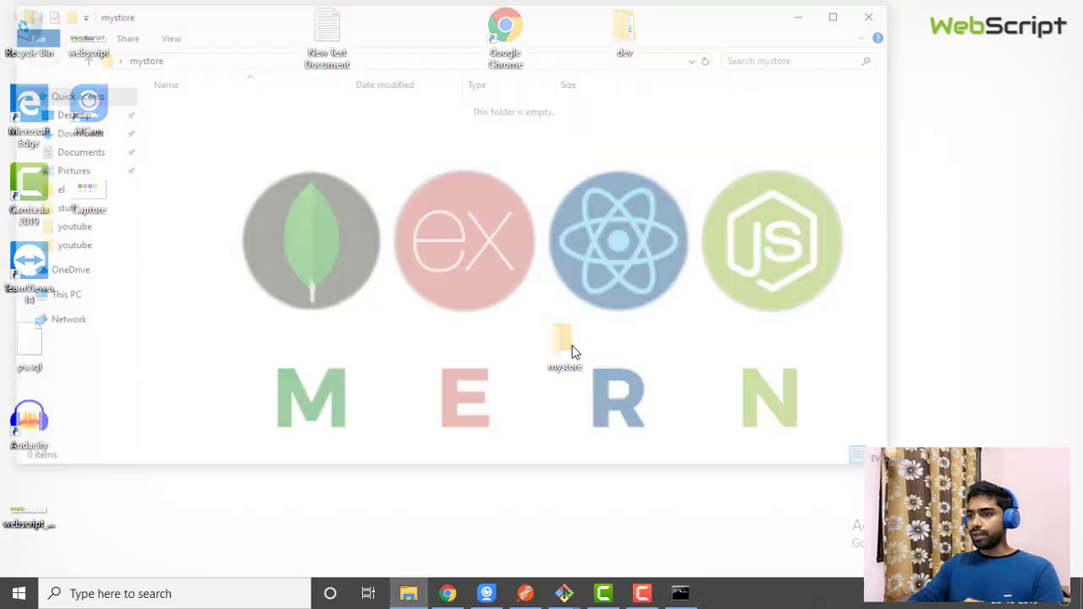
{"action": "left_click", "coordinate": [870, 19]}
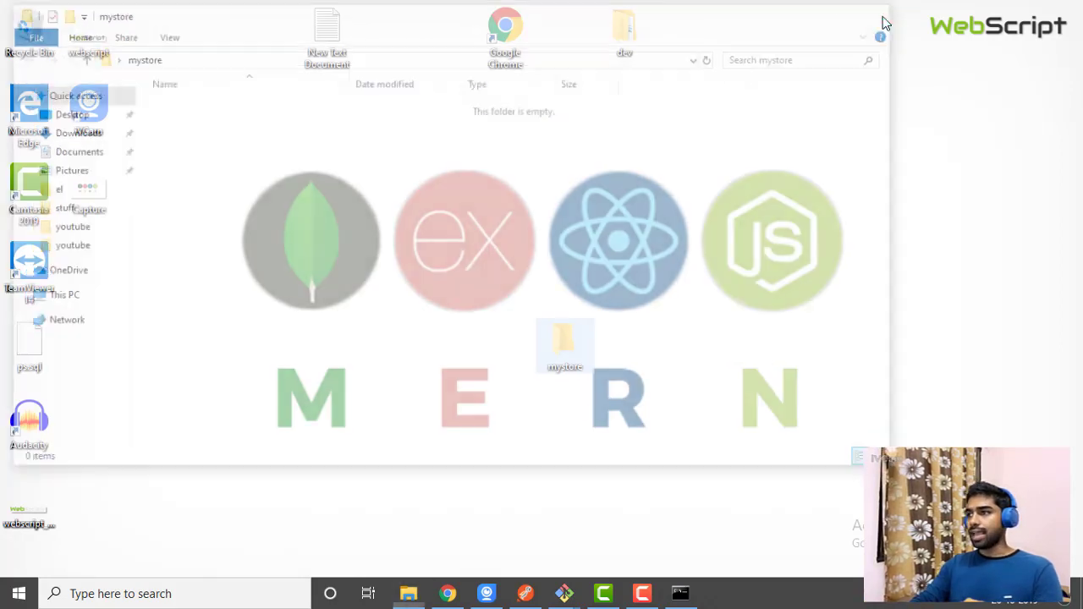
{"action": "right_click", "coordinate": [576, 356]}
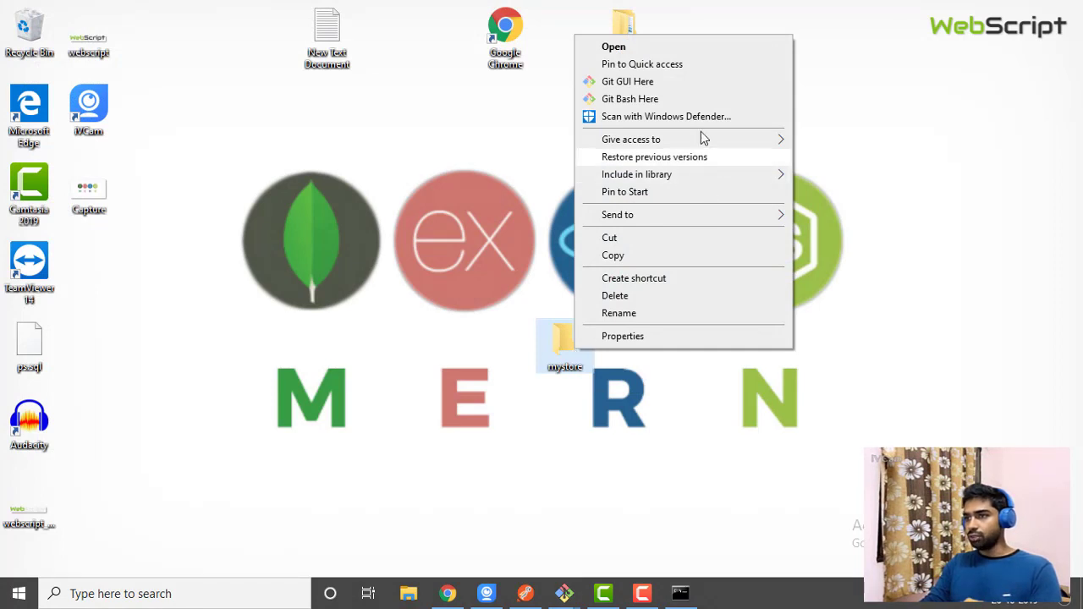
{"action": "left_click", "coordinate": [625, 101]}
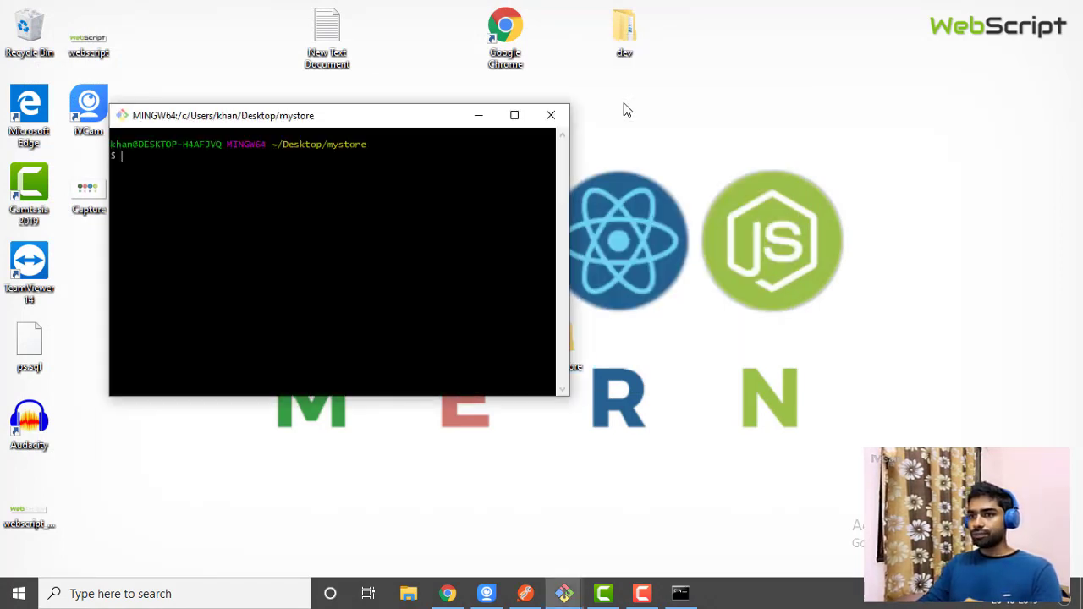
Reposition the Git Bash window and bring it back in front of the browser
{"action": "left_click_drag", "start_coordinate": [315, 120], "coordinate": [733, 120]}
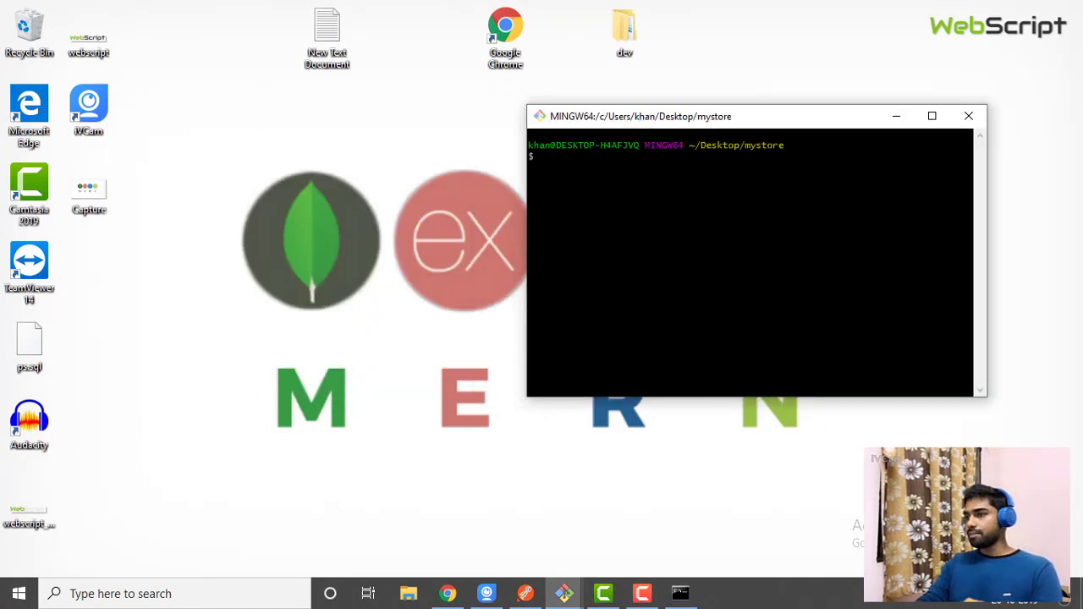
{"action": "left_click_drag", "start_coordinate": [652, 127], "coordinate": [462, 66]}
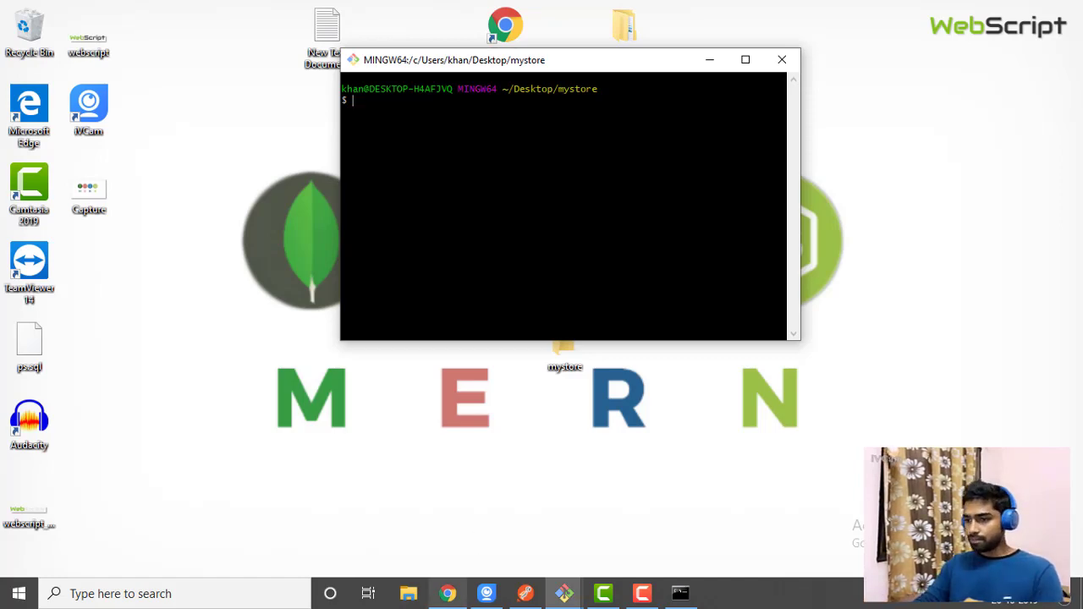
{"action": "left_click", "coordinate": [448, 593]}
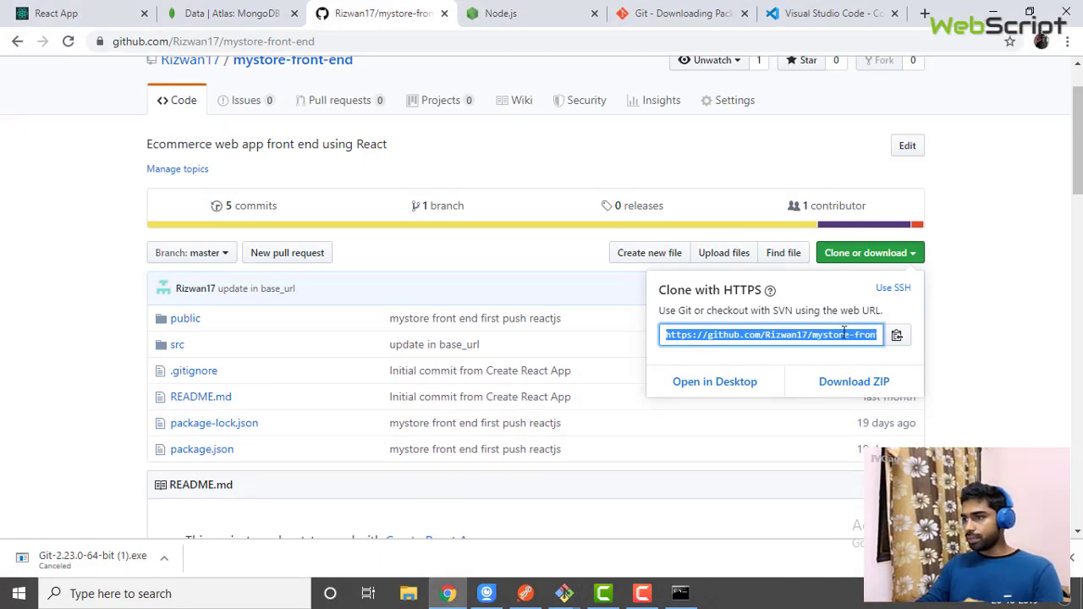
{"action": "left_click", "coordinate": [680, 594]}
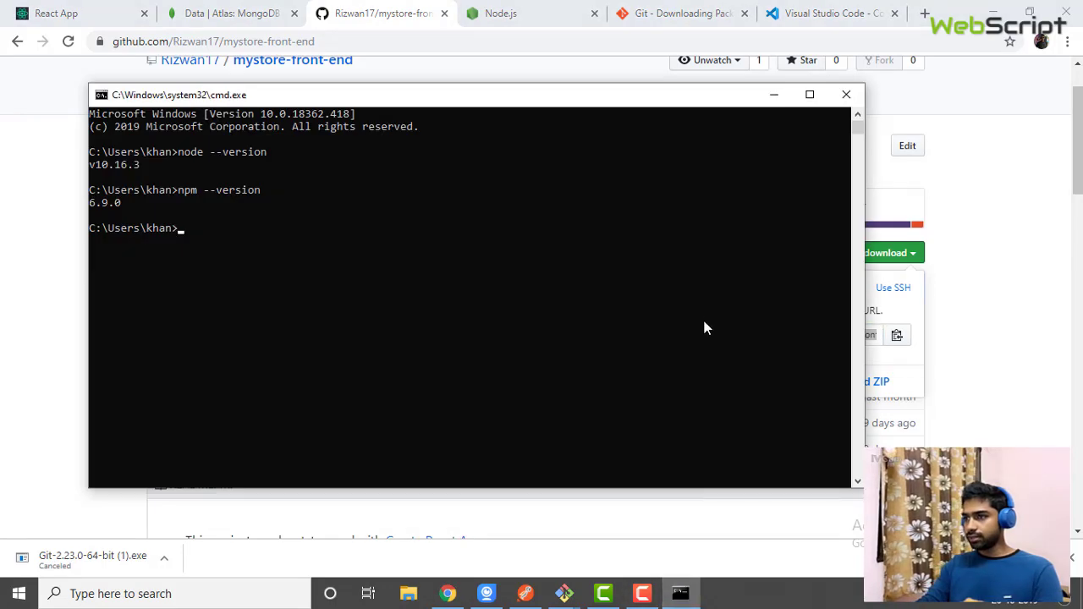
{"action": "left_click", "coordinate": [774, 94]}
{"action": "left_click", "coordinate": [992, 12]}
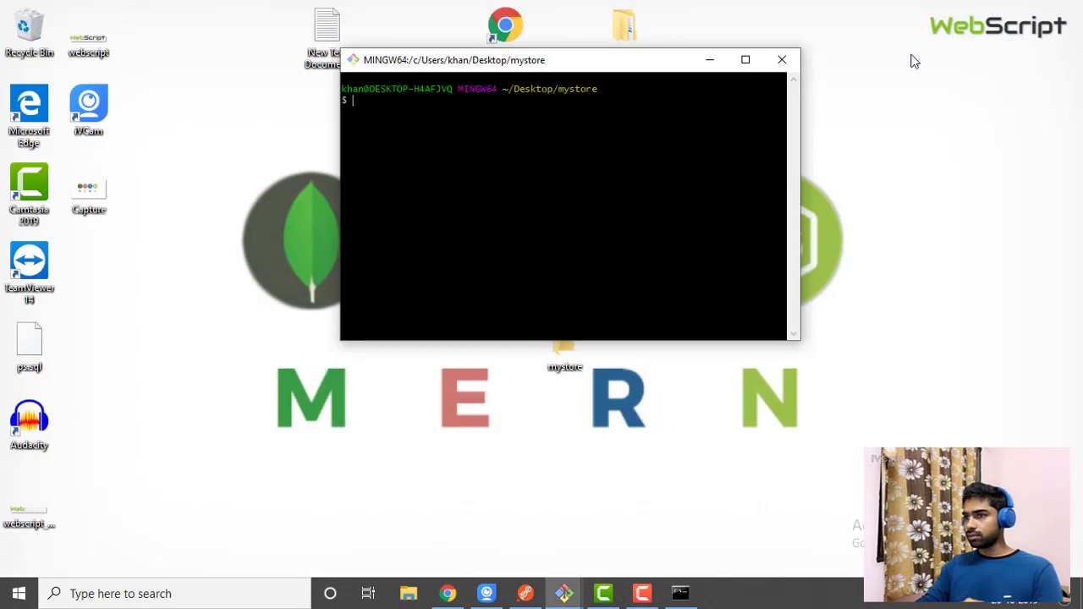
Run 'git clone' with the pasted mystore-front-end HTTPS URL
{"action": "right_click", "coordinate": [372, 103]}
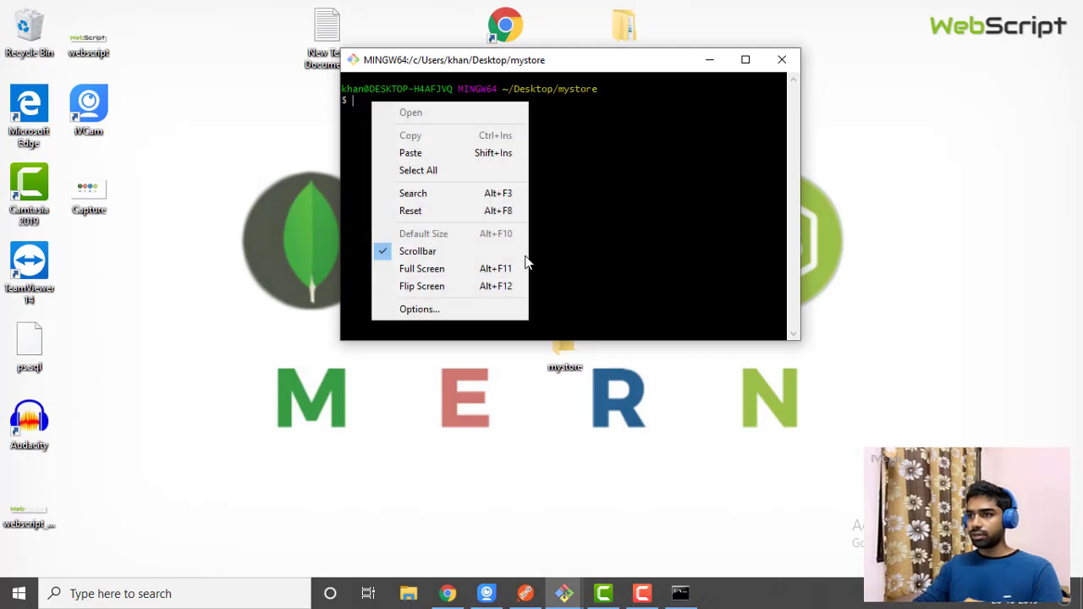
{"action": "left_click", "coordinate": [433, 155]}
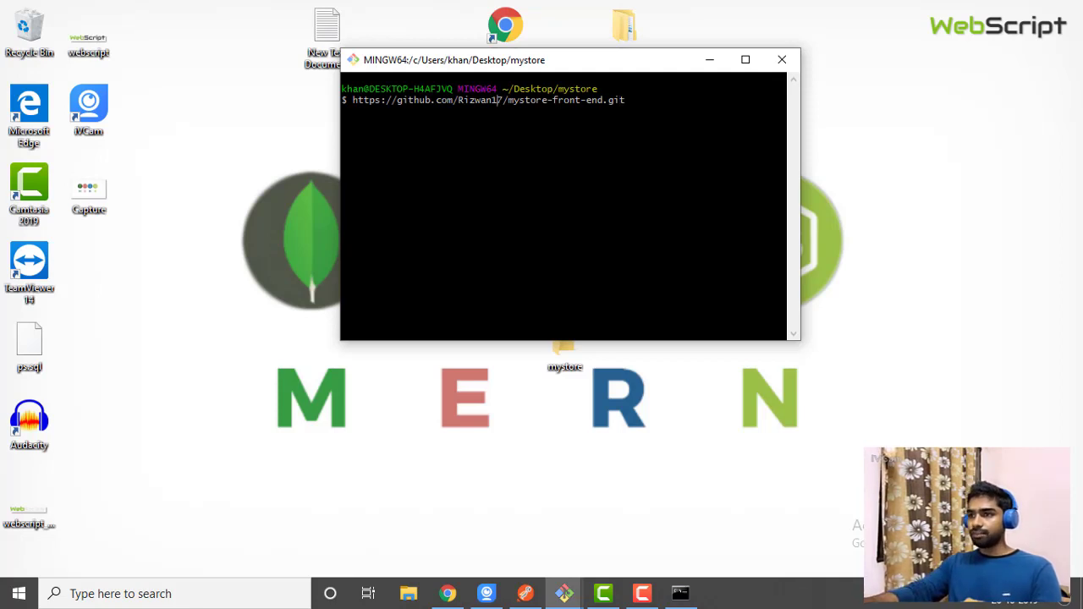
{"action": "type", "text": "git"}
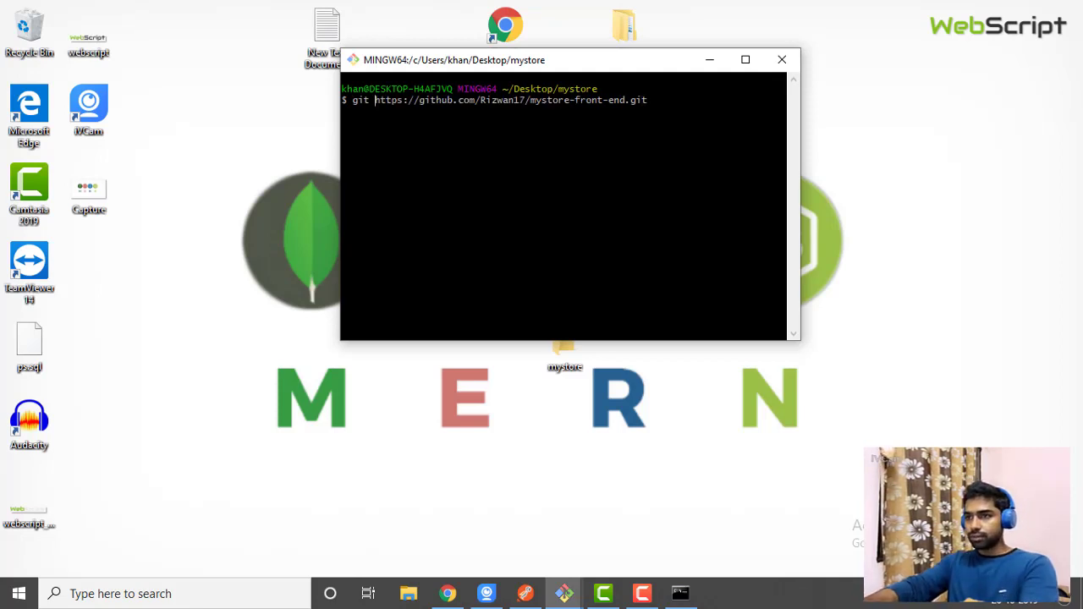
{"action": "type", "text": " clone"}
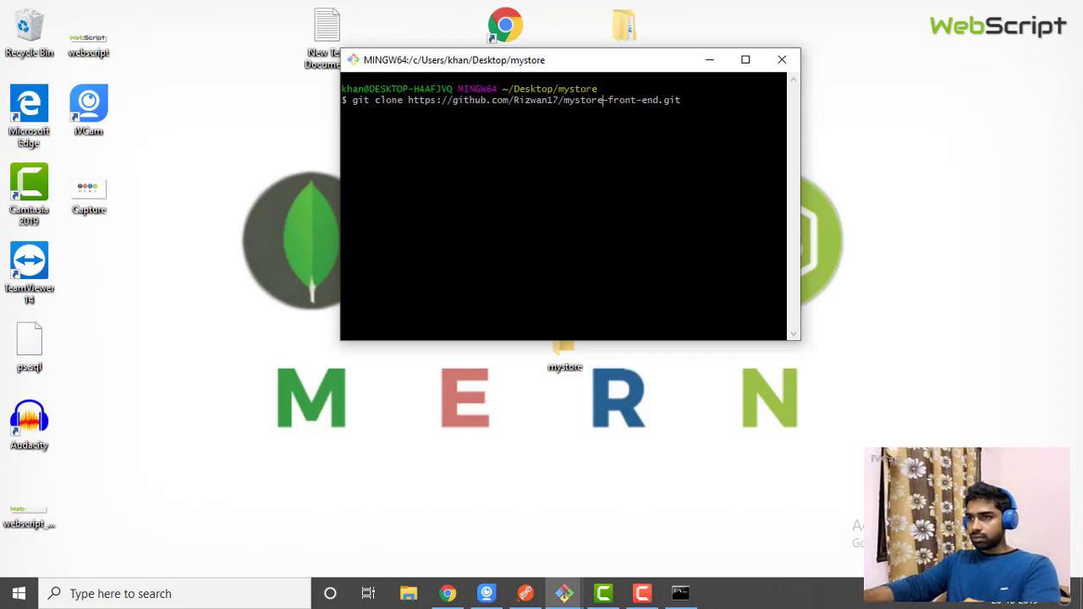
{"action": "key", "text": "Return"}
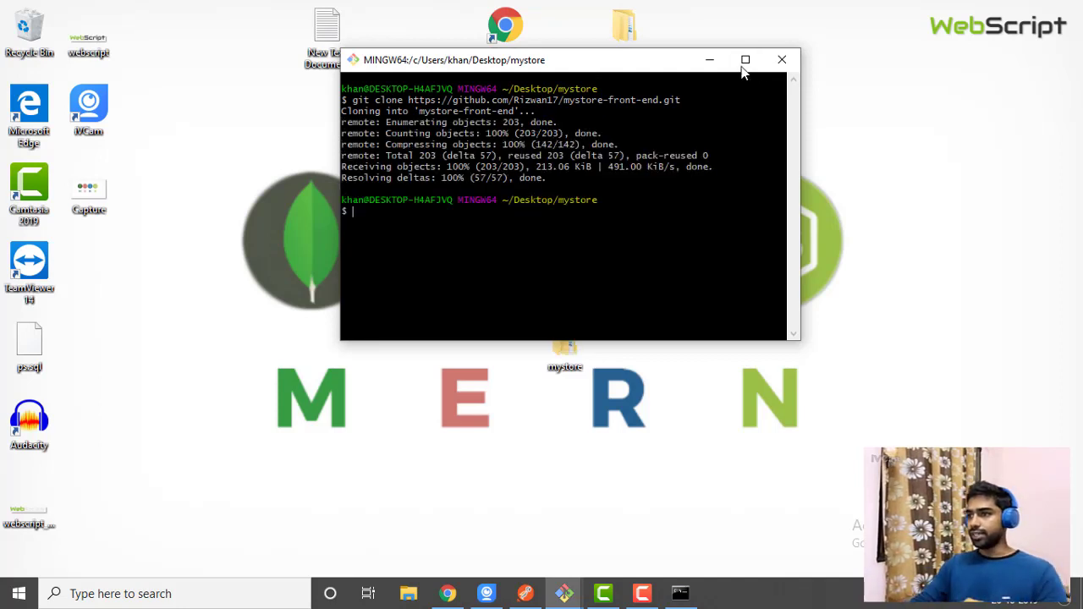
{"action": "left_click", "coordinate": [715, 60]}
{"action": "double_click", "coordinate": [575, 330]}
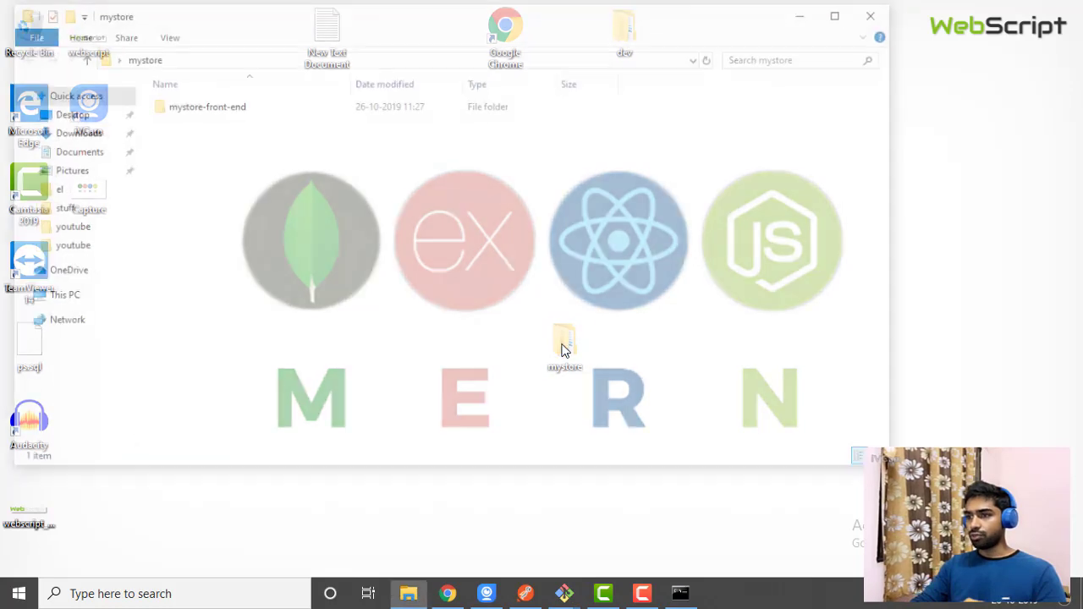
{"action": "double_click", "coordinate": [196, 106]}
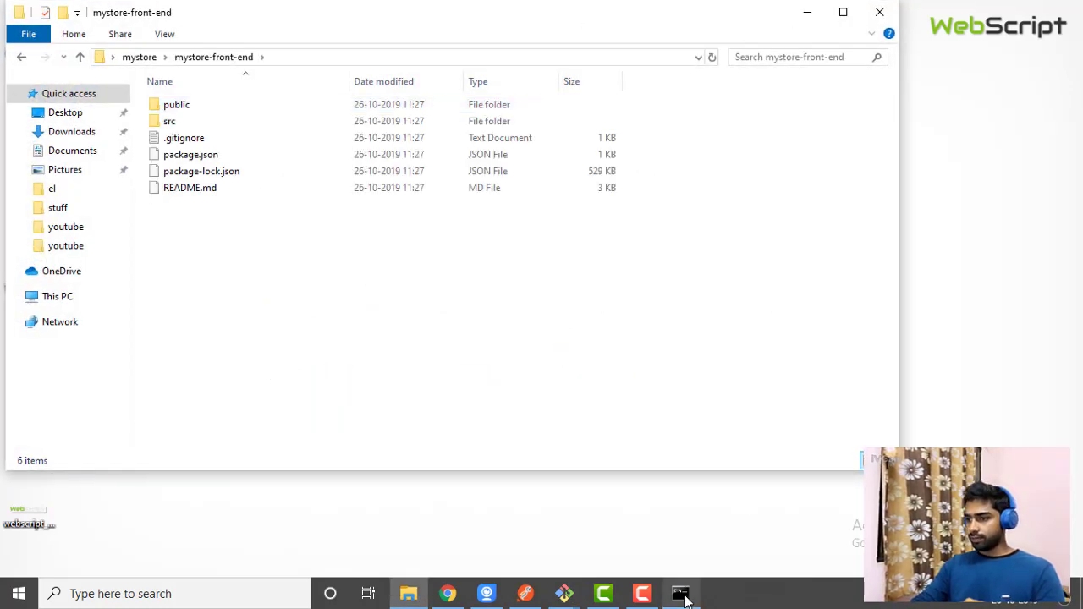
{"action": "left_click", "coordinate": [863, 13]}
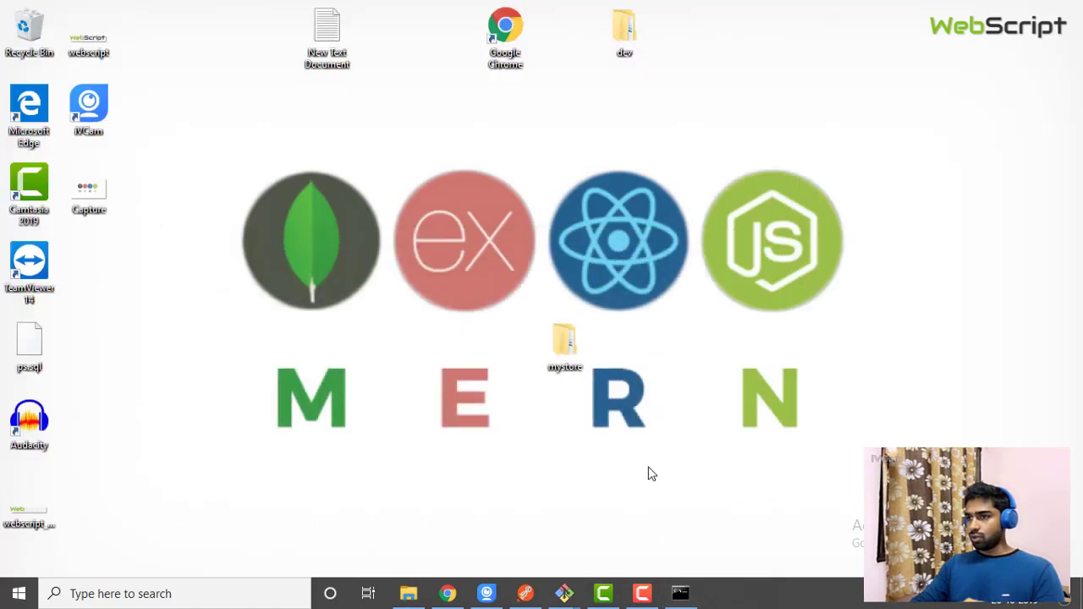
{"action": "double_click", "coordinate": [566, 347]}
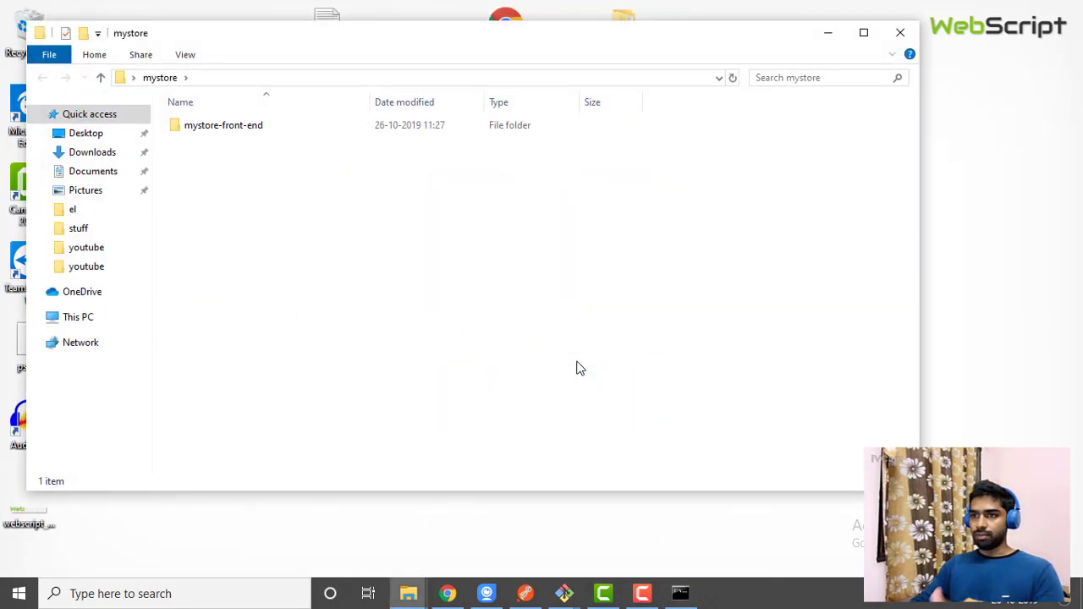
{"action": "left_click", "coordinate": [897, 31]}
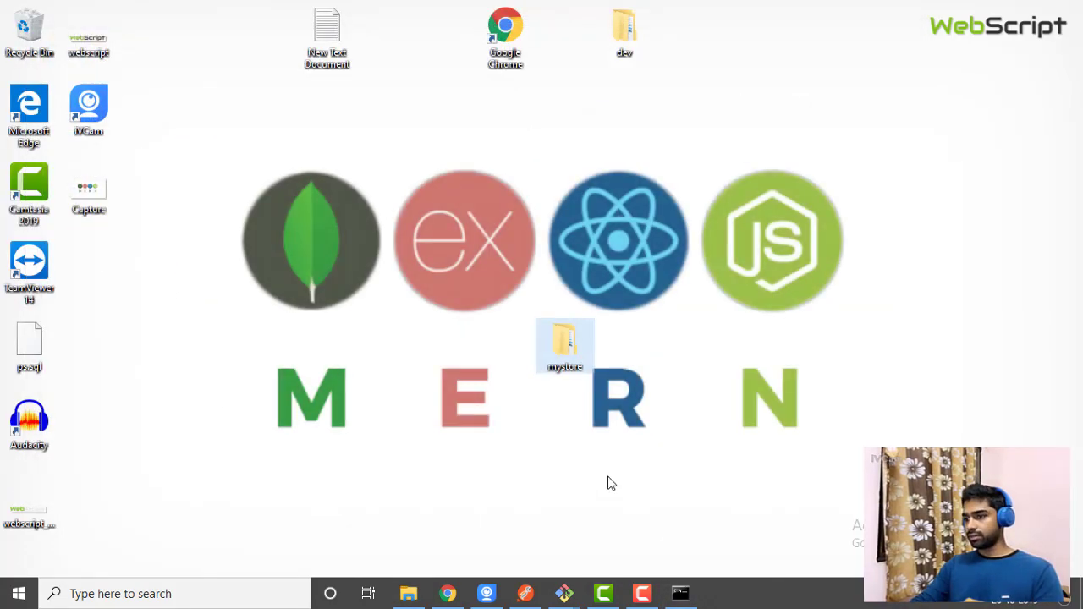
{"action": "left_click", "coordinate": [564, 594]}
{"action": "left_click", "coordinate": [696, 546]}
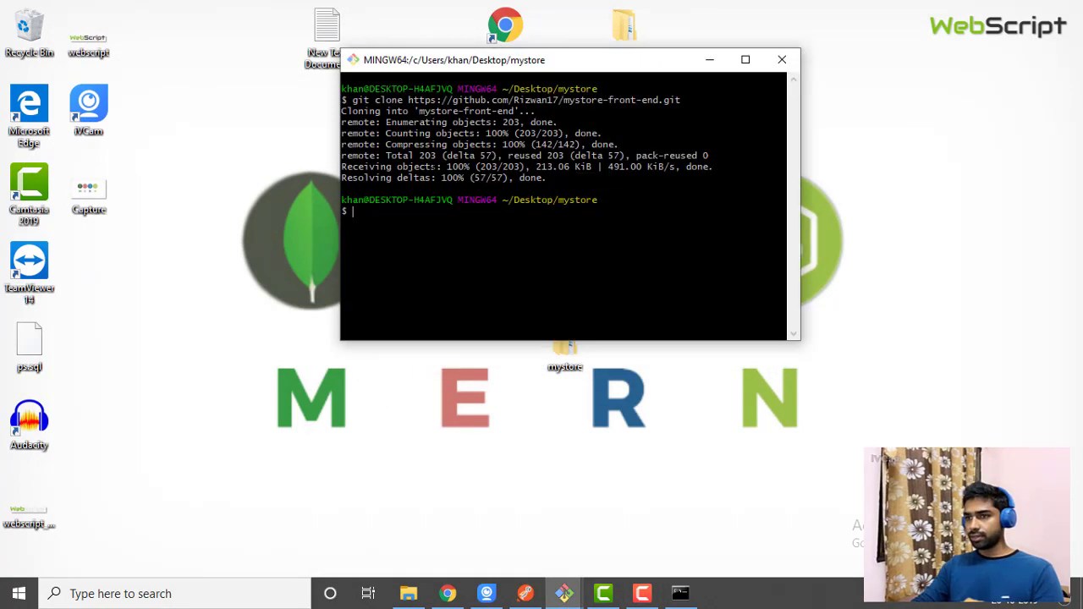
Return to the GitHub repositories list and minimize the mystore-front-end folder window
{"action": "left_click", "coordinate": [447, 593]}
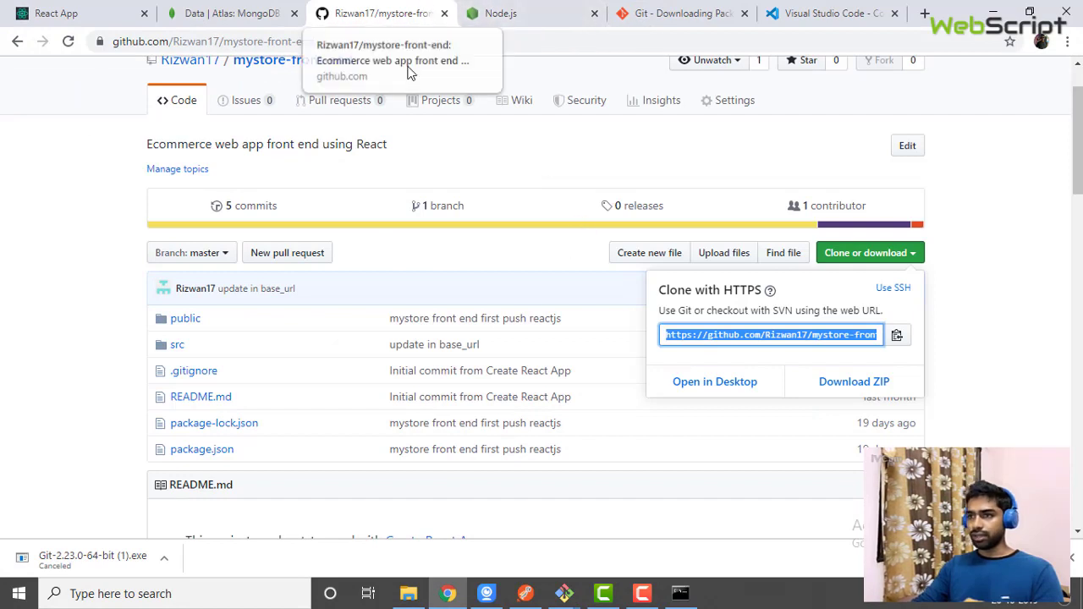
{"action": "left_click", "coordinate": [17, 42]}
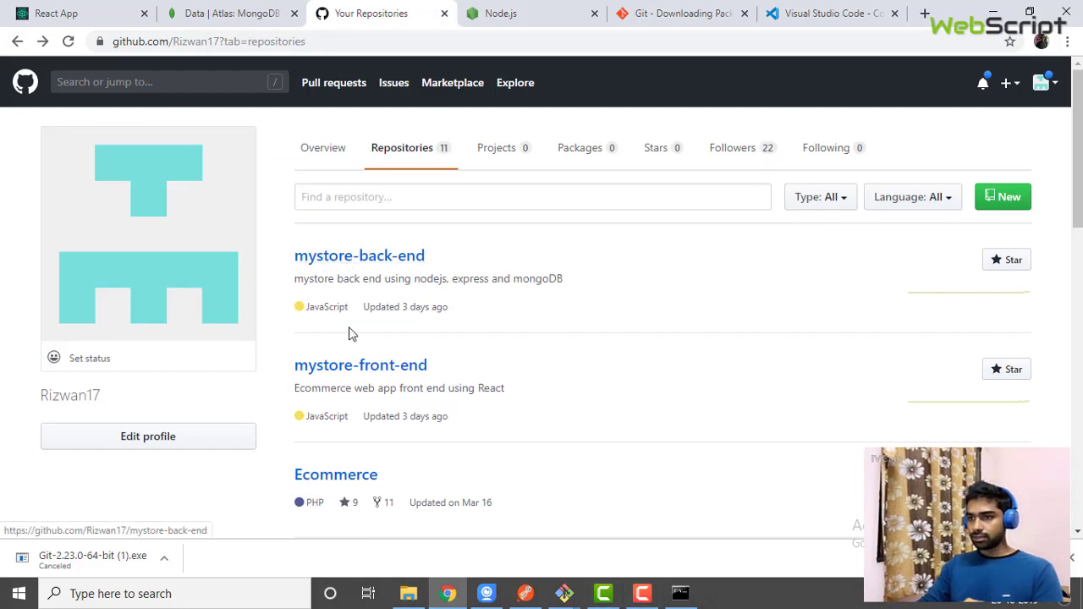
{"action": "left_click", "coordinate": [409, 592]}
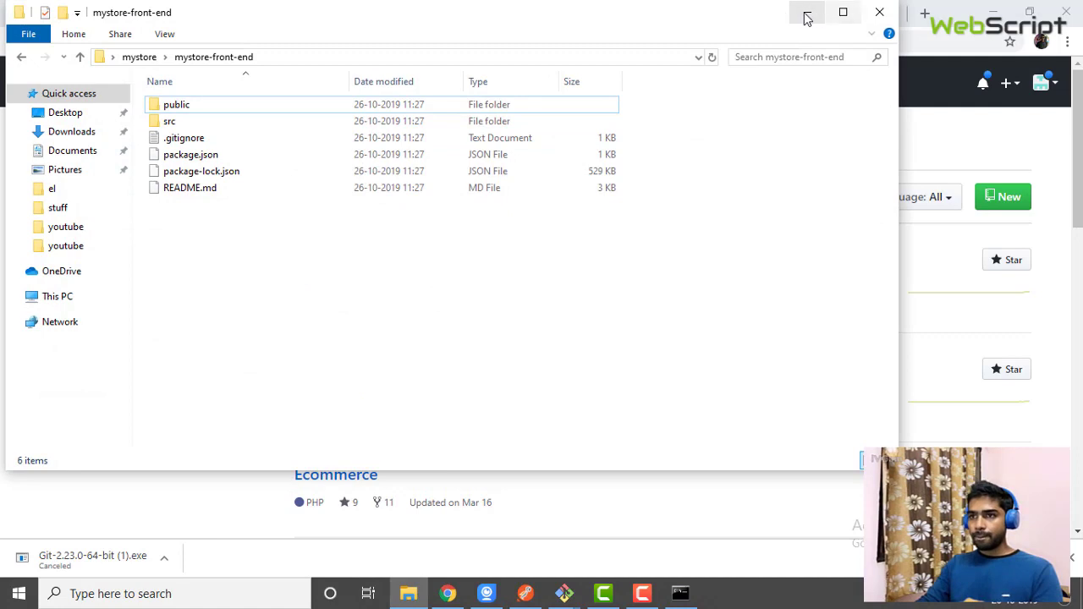
{"action": "left_click", "coordinate": [807, 11]}
Copy the mystore-back-end HTTPS clone URL and bring Git Bash back in front
{"action": "left_click", "coordinate": [362, 262]}
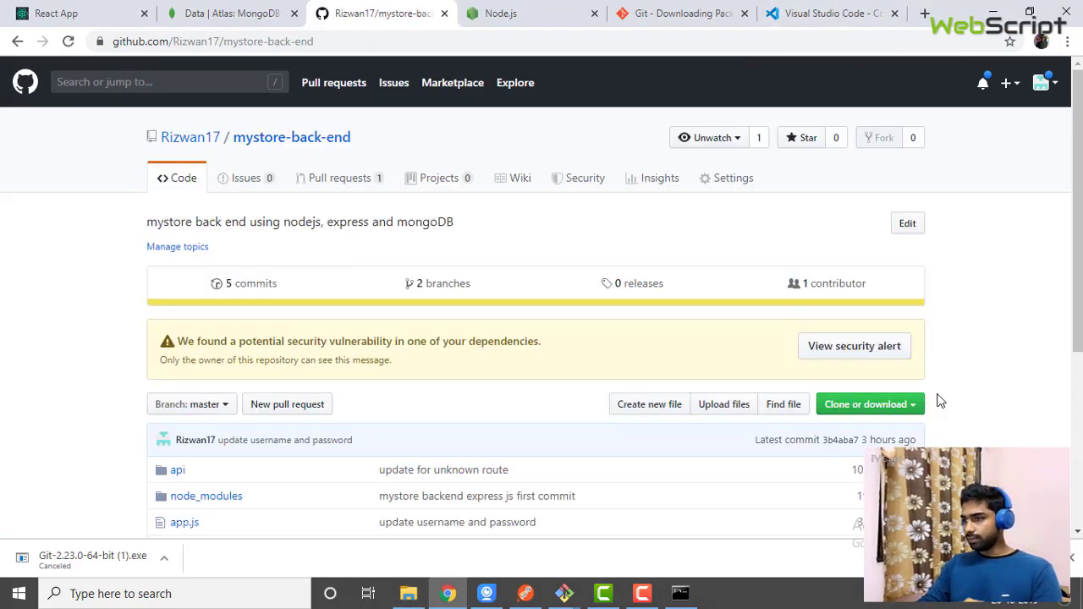
{"action": "left_click", "coordinate": [911, 408]}
{"action": "left_click", "coordinate": [742, 487]}
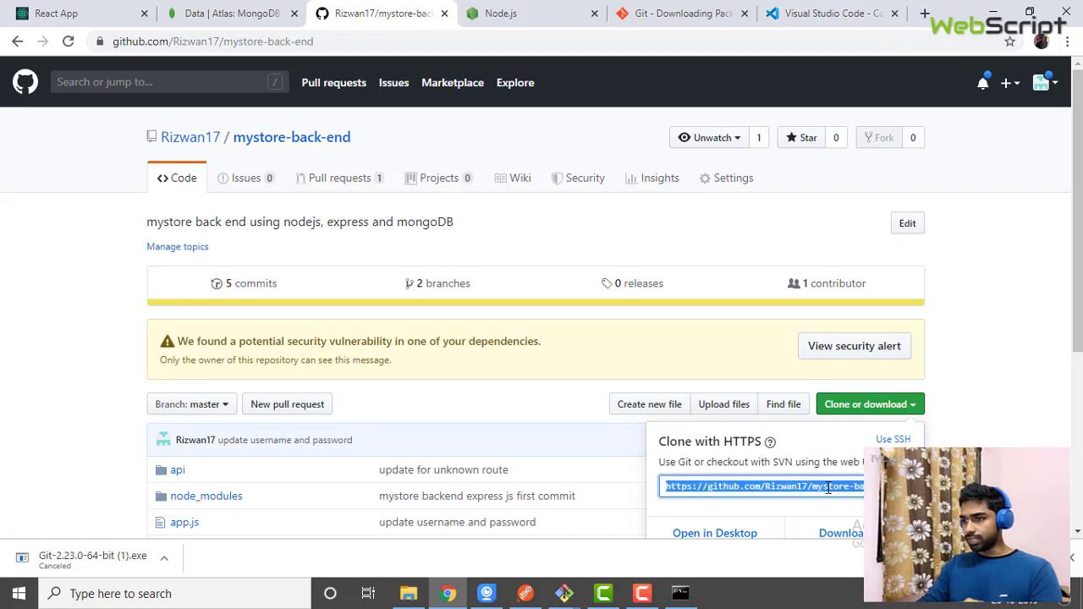
{"action": "right_click", "coordinate": [741, 487]}
{"action": "left_click", "coordinate": [800, 410]}
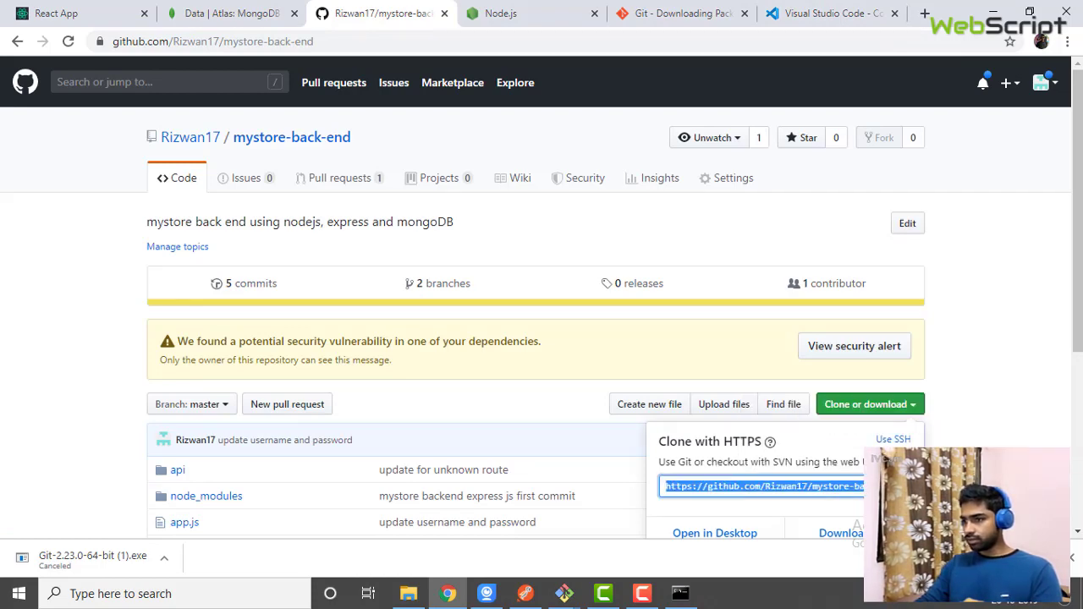
{"action": "mouse_move", "coordinate": [569, 599]}
{"action": "left_click", "coordinate": [404, 525]}
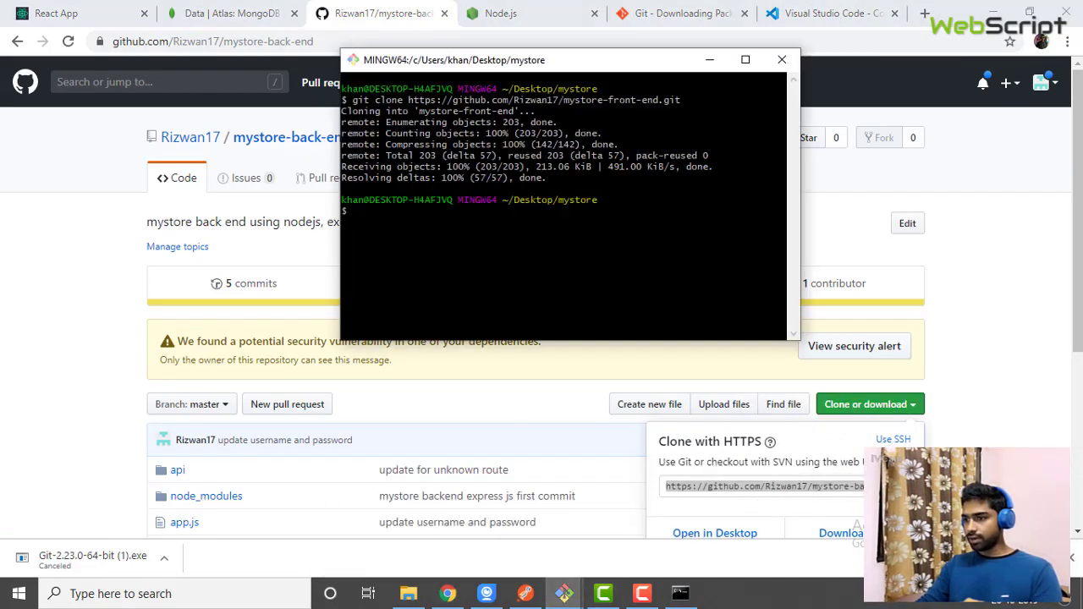
Paste the back-end URL, prefix it with 'git clone', and clone mystore-back-end
{"action": "right_click", "coordinate": [372, 215]}
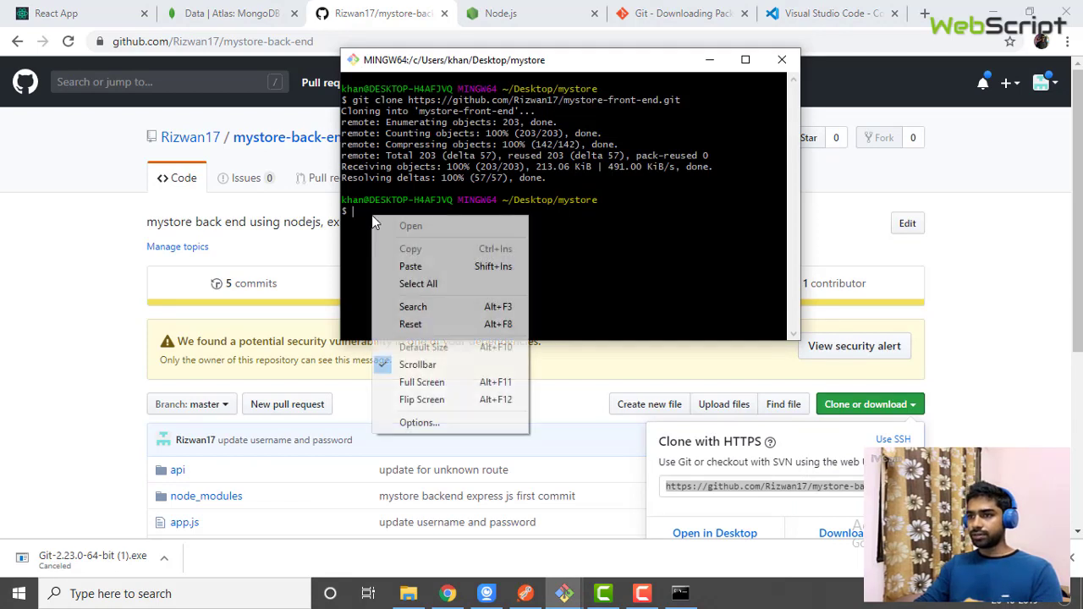
{"action": "left_click", "coordinate": [410, 266]}
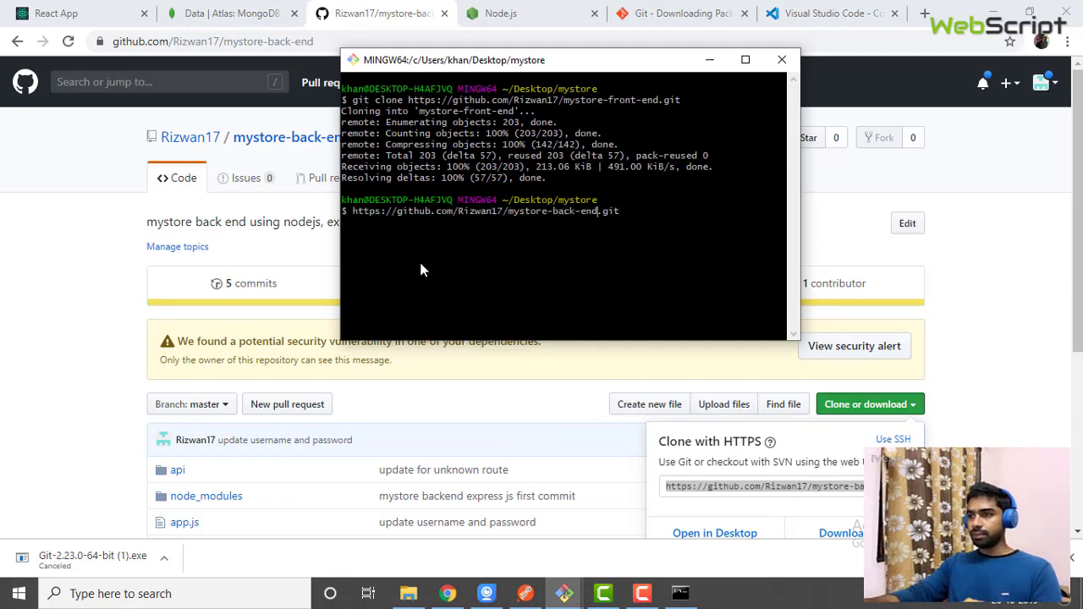
{"action": "key", "text": "Left"}
{"action": "key", "text": "Left"}
{"action": "key", "text": "Left"}
{"action": "key", "text": "Left"}
{"action": "key", "text": "Left"}
{"action": "key", "text": "Left"}
{"action": "key", "text": "Left"}
{"action": "key", "text": "Left"}
{"action": "key", "text": "Left"}
{"action": "key", "text": "Left"}
{"action": "key", "text": "Left"}
{"action": "key", "text": "Left"}
{"action": "key", "text": "Left"}
{"action": "key", "text": "Left"}
{"action": "key", "text": "Left"}
{"action": "key", "text": "Left"}
{"action": "key", "text": "Left"}
{"action": "key", "text": "Left"}
{"action": "key", "text": "Left"}
{"action": "key", "text": "Left"}
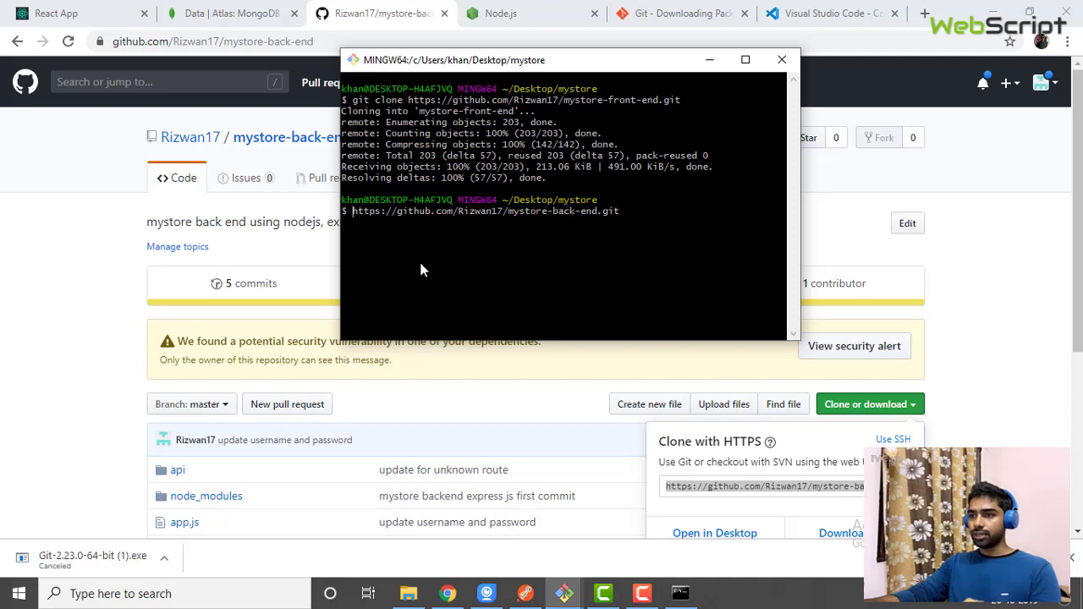
{"action": "type", "text": "git clone"}
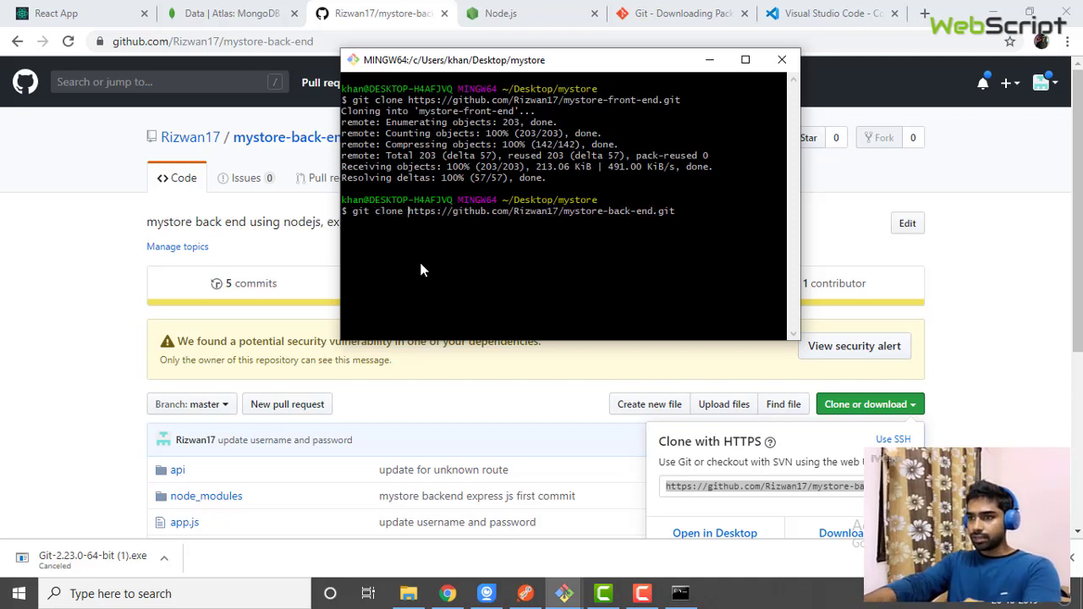
{"action": "key", "text": "Right"}
{"action": "key", "text": "Right"}
{"action": "key", "text": "Right"}
{"action": "key", "text": "Right"}
{"action": "key", "text": "Right"}
{"action": "key", "text": "Right"}
{"action": "key", "text": "Right"}
{"action": "key", "text": "Right"}
{"action": "key", "text": "Right"}
{"action": "key", "text": "Right"}
{"action": "key", "text": "Right"}
{"action": "key", "text": "Right"}
{"action": "key", "text": "Right"}
{"action": "key", "text": "Right"}
{"action": "key", "text": "Right"}
{"action": "key", "text": "Right"}
{"action": "key", "text": "Right"}
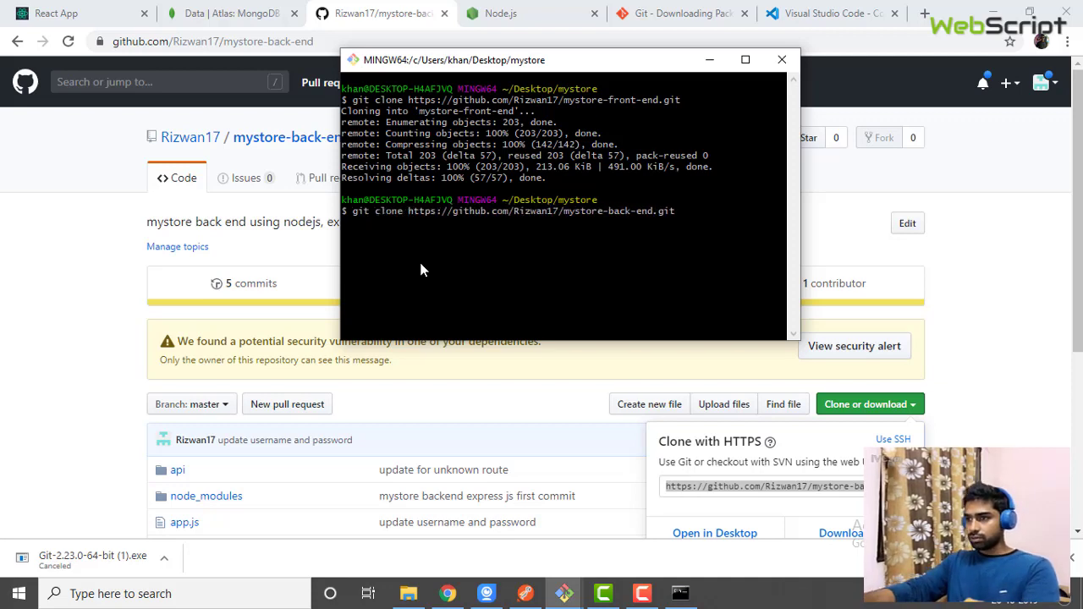
{"action": "key", "text": "Return"}
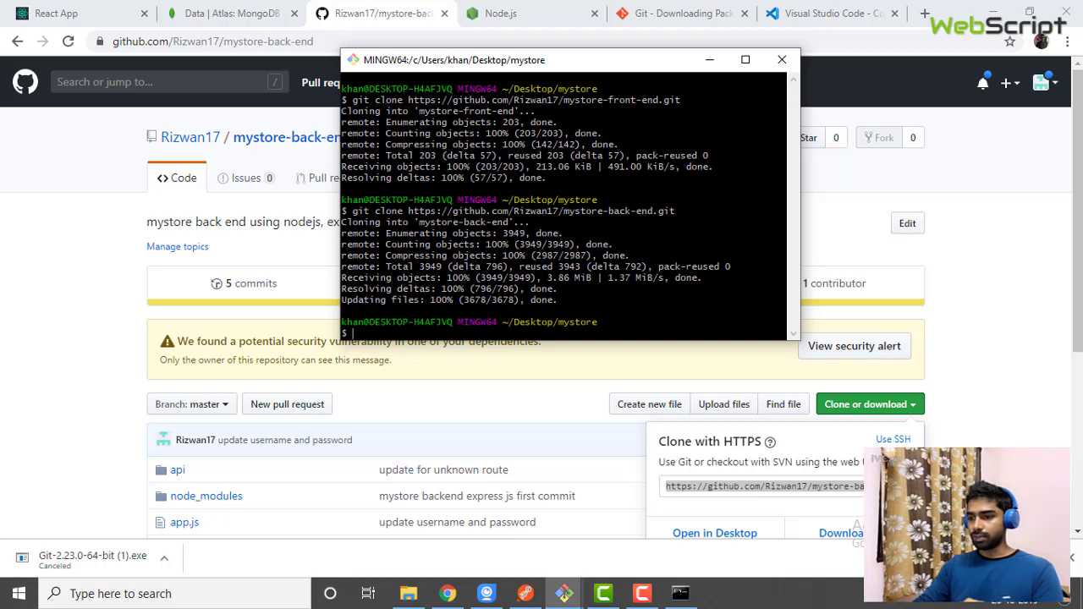
{"action": "left_click", "coordinate": [681, 595]}
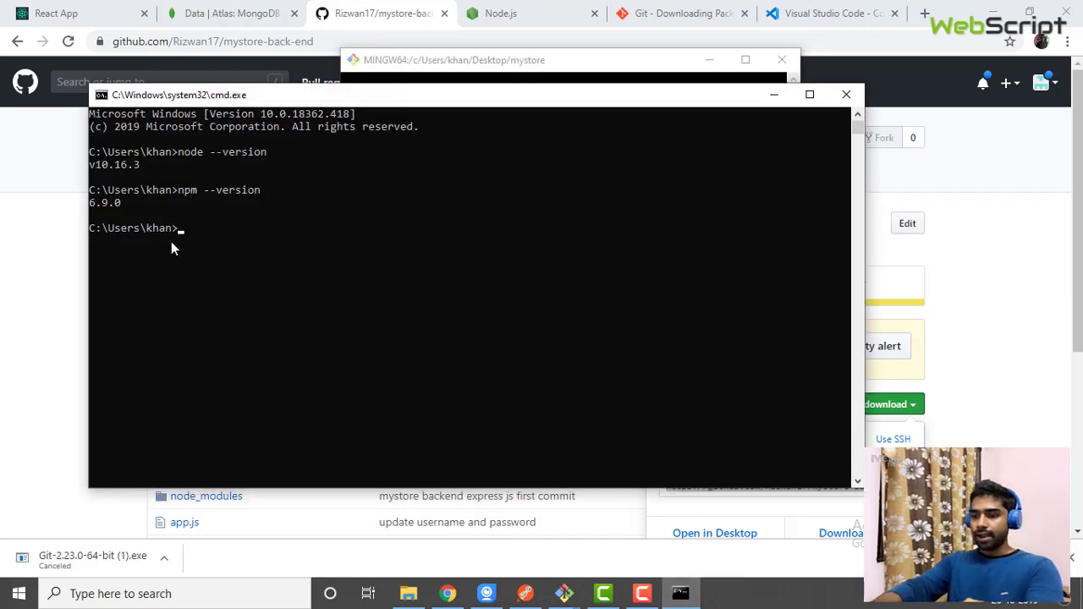
Change into Desktop/mystore and list it with dir to confirm both repository folders
{"action": "type", "text": "cd Desktop"}
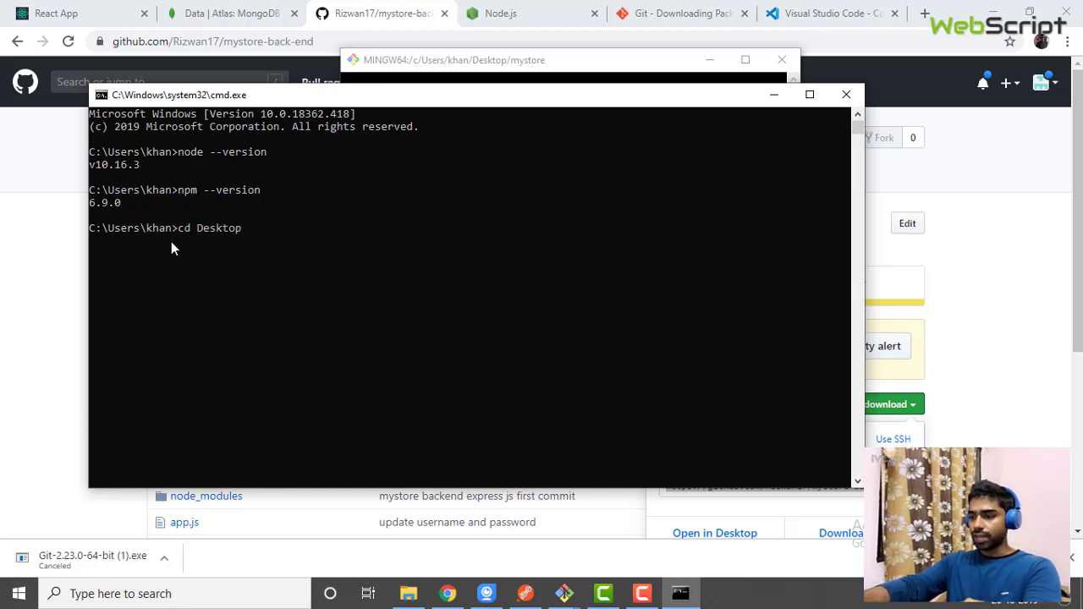
{"action": "type", "text": "/\"My Documents\""}
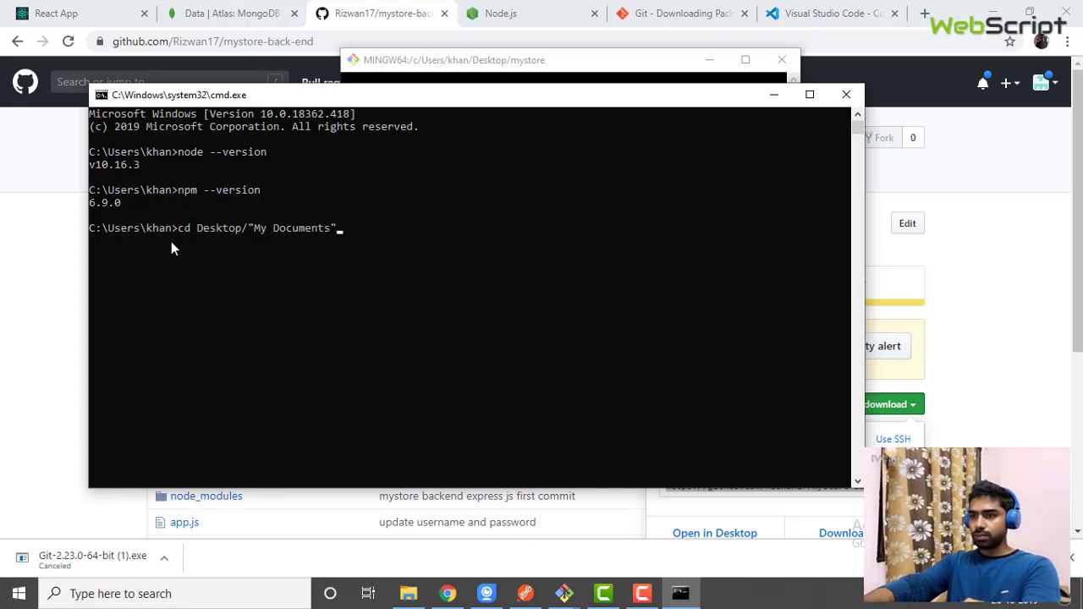
{"action": "key", "text": "ctrl+z"}
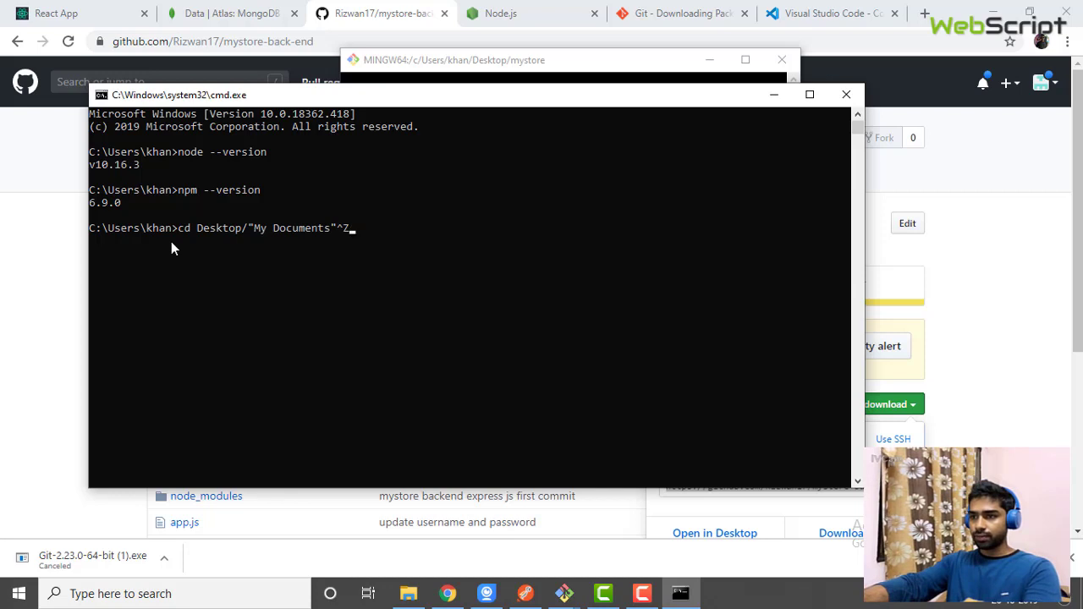
{"action": "key", "text": "BackSpace"}
{"action": "key", "text": "BackSpace"}
{"action": "key", "text": "BackSpace"}
{"action": "key", "text": "BackSpace"}
{"action": "key", "text": "BackSpace"}
{"action": "key", "text": "BackSpace"}
{"action": "key", "text": "BackSpace"}
{"action": "key", "text": "BackSpace"}
{"action": "key", "text": "BackSpace"}
{"action": "key", "text": "BackSpace"}
{"action": "key", "text": "BackSpace"}
{"action": "key", "text": "BackSpace"}
{"action": "key", "text": "BackSpace"}
{"action": "key", "text": "BackSpace"}
{"action": "key", "text": "BackSpace"}
{"action": "type", "text": "my"}
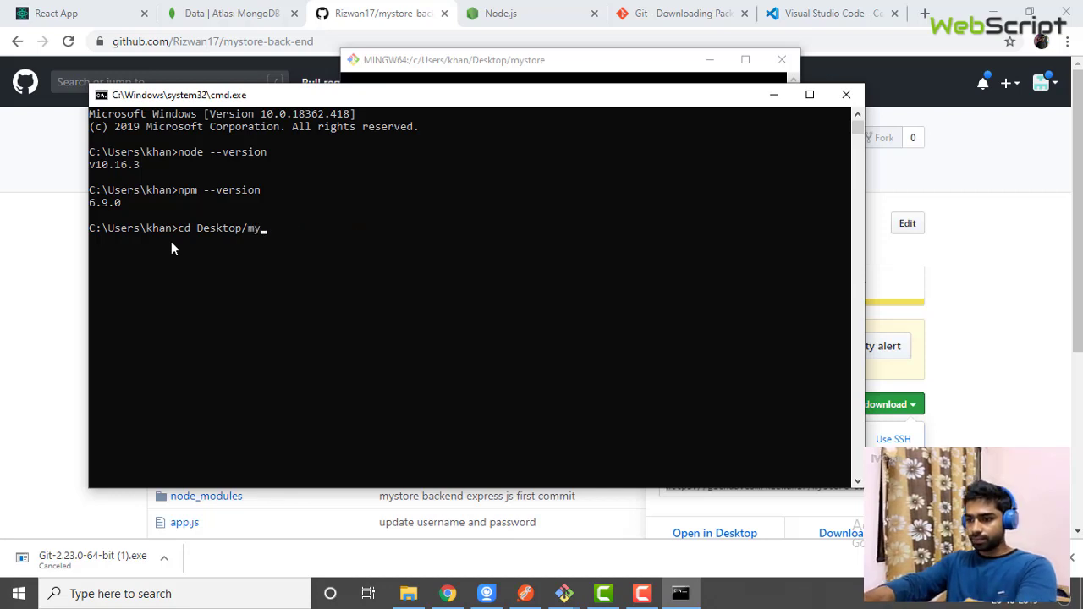
{"action": "type", "text": "store"}
{"action": "key", "text": "Return"}
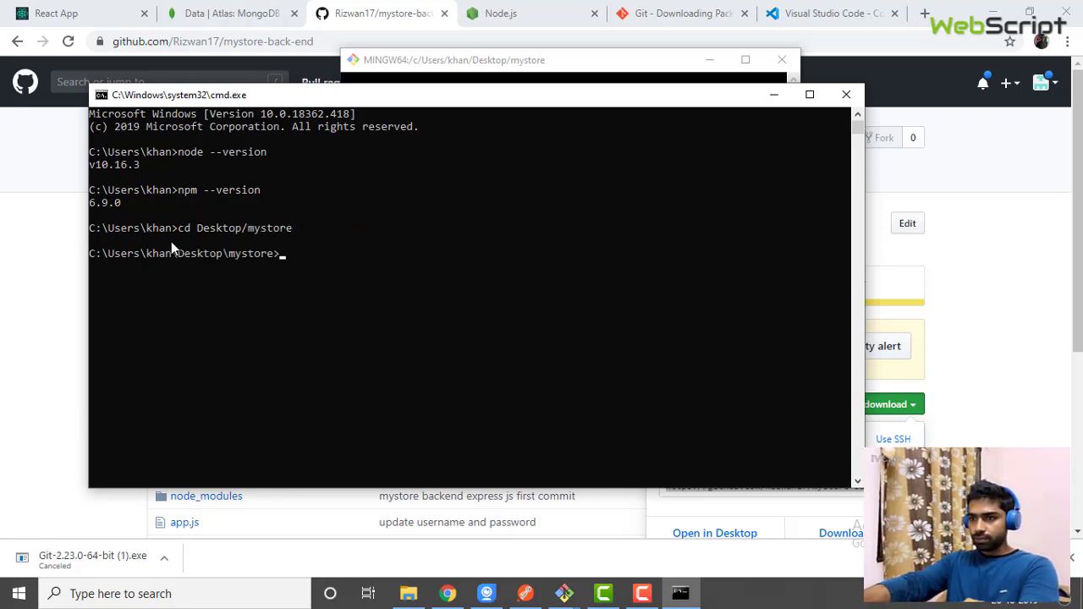
{"action": "type", "text": "dir"}
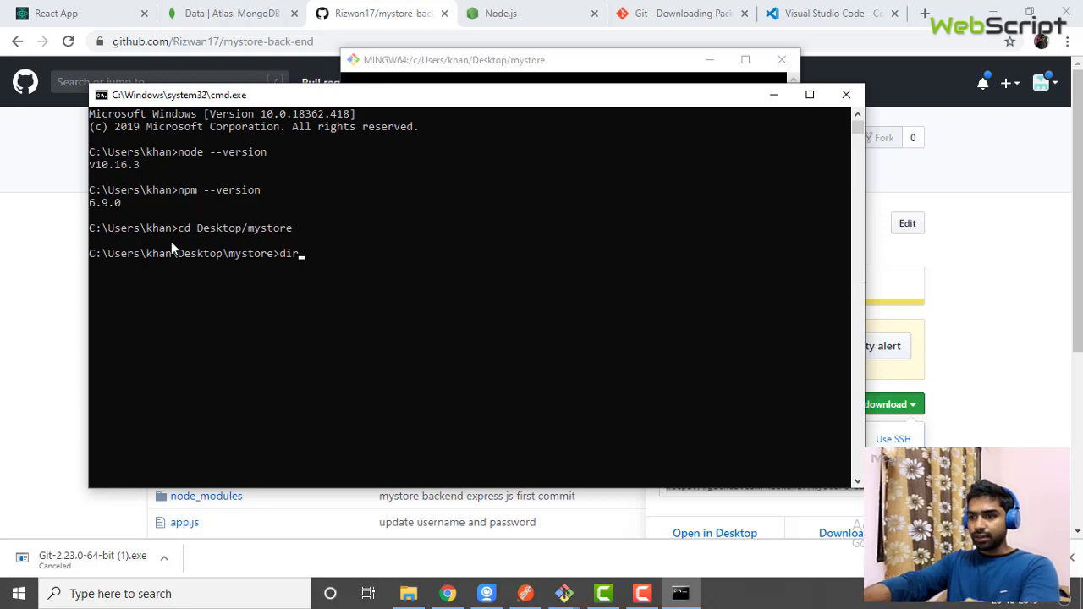
{"action": "key", "text": "Return"}
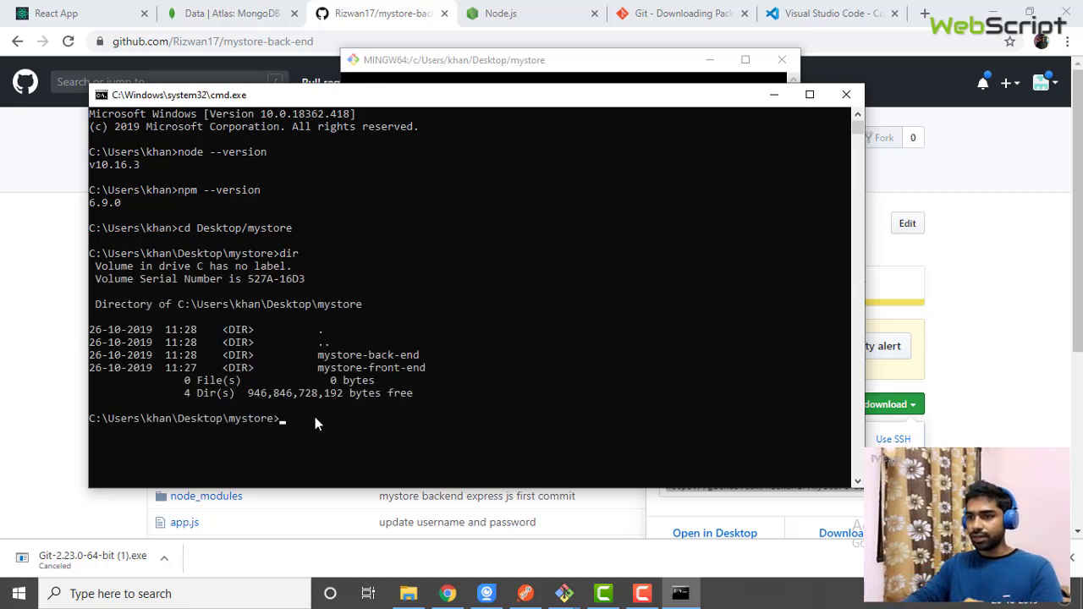
Move into the mystore-front-end folder using cd with Tab completion
{"action": "type", "text": "cd"}
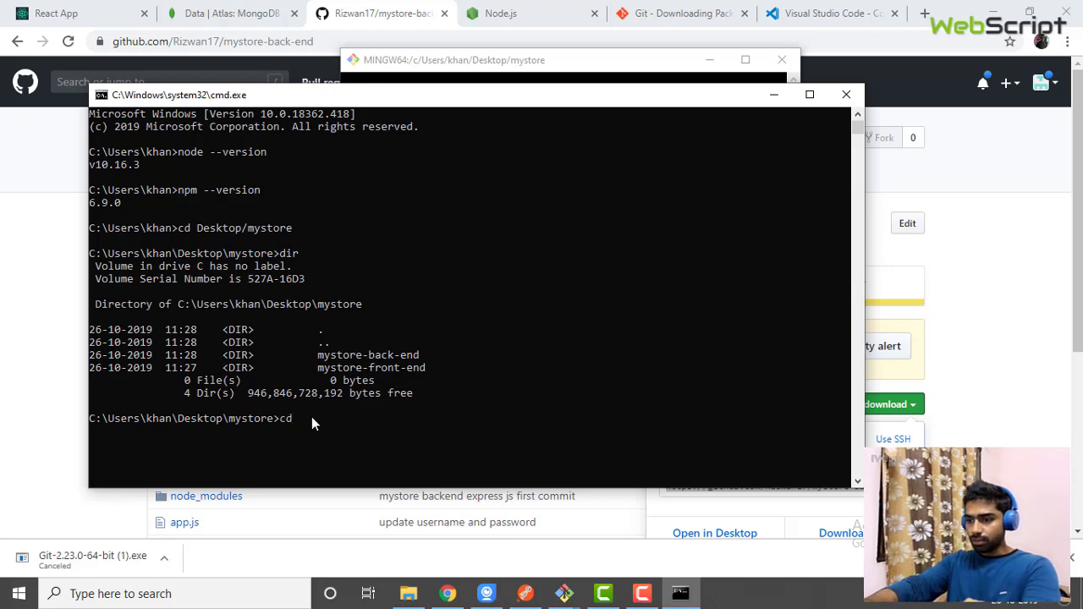
{"action": "type", "text": " mystore"}
{"action": "key", "text": "Tab"}
{"action": "key", "text": "BackSpace"}
{"action": "key", "text": "BackSpace"}
{"action": "key", "text": "BackSpace"}
{"action": "key", "text": "BackSpace"}
{"action": "key", "text": "BackSpace"}
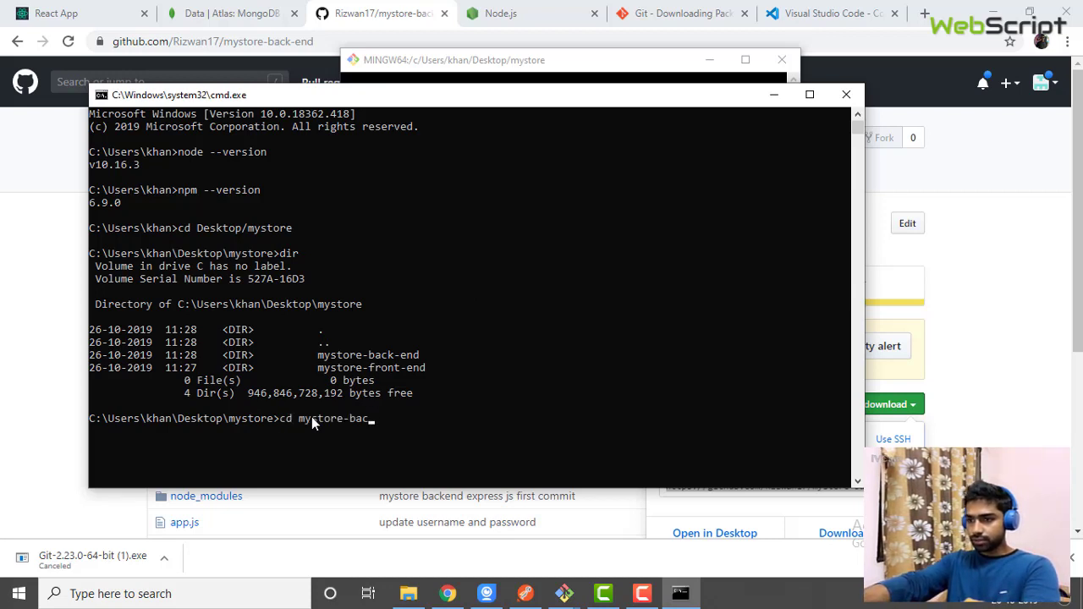
{"action": "key", "text": "BackSpace"}
{"action": "key", "text": "BackSpace"}
{"action": "key", "text": "BackSpace"}
{"action": "type", "text": "front"}
{"action": "key", "text": "BackSpace"}
{"action": "key", "text": "BackSpace"}
{"action": "key", "text": "BackSpace"}
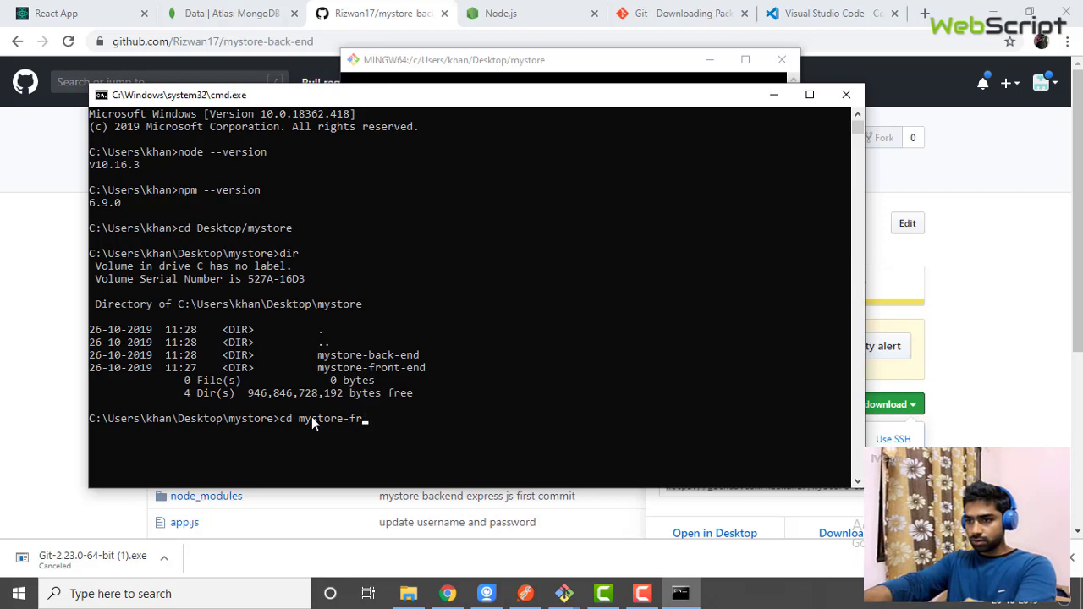
{"action": "type", "text": "ont-end"}
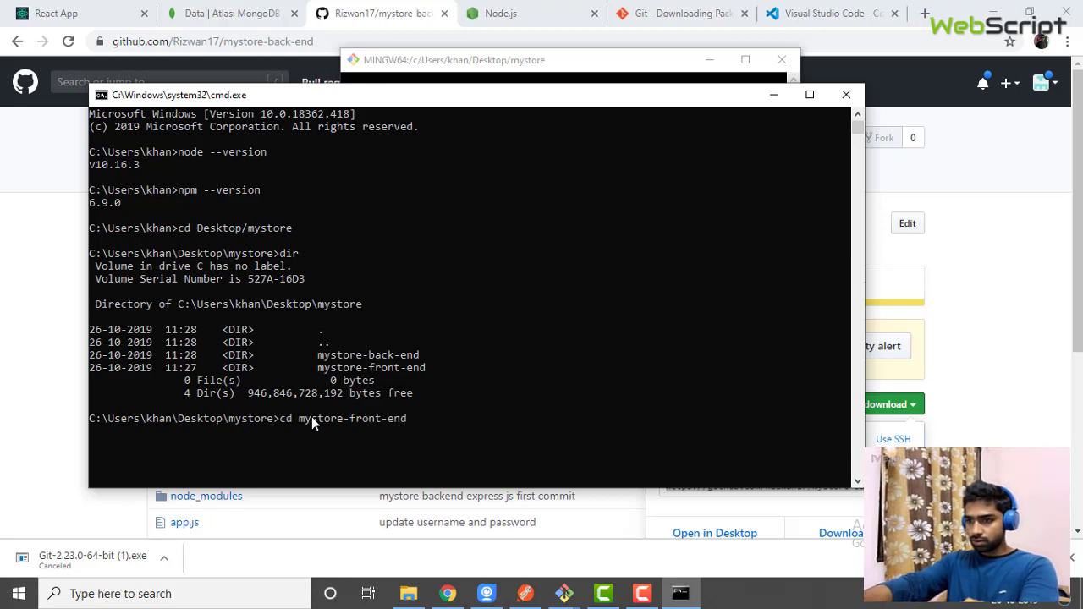
{"action": "key", "text": "Return"}
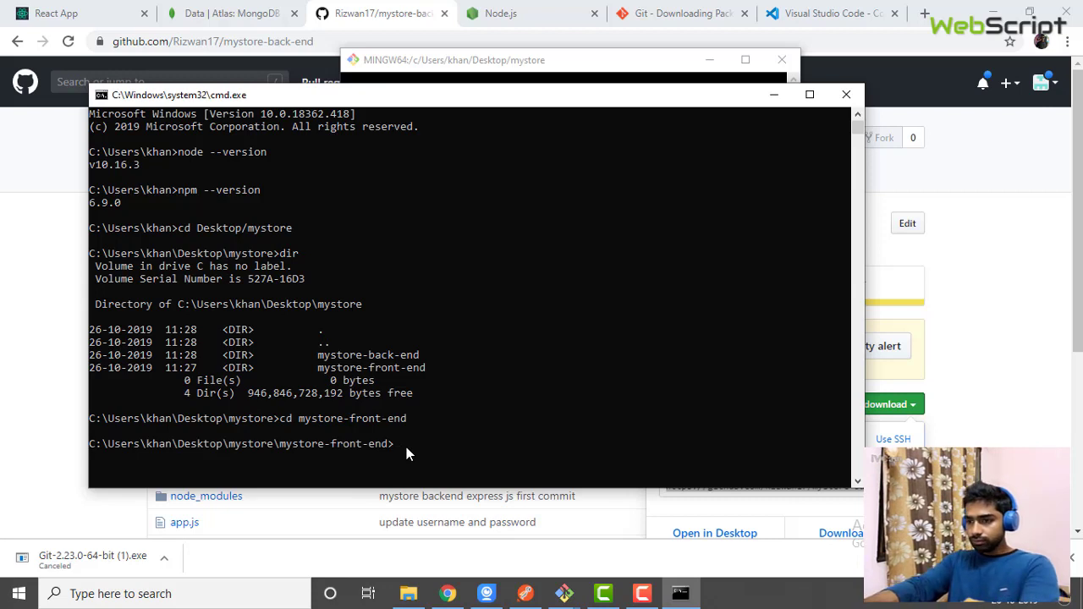
Try 'npm start', which fails for missing node_modules, then clear the terminal
{"action": "type", "text": "npm start"}
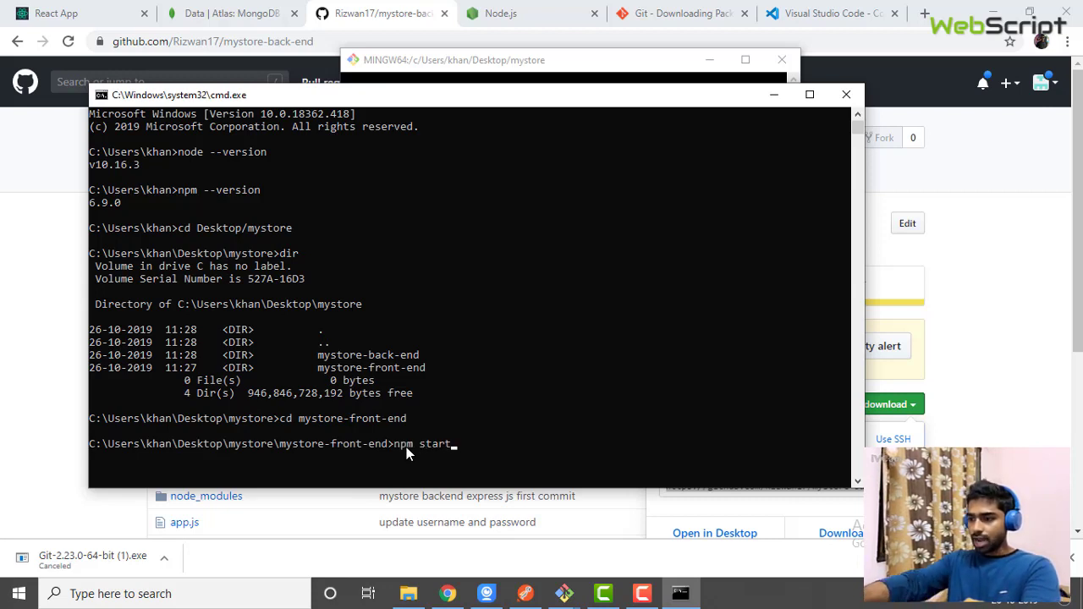
{"action": "key", "text": "Return"}
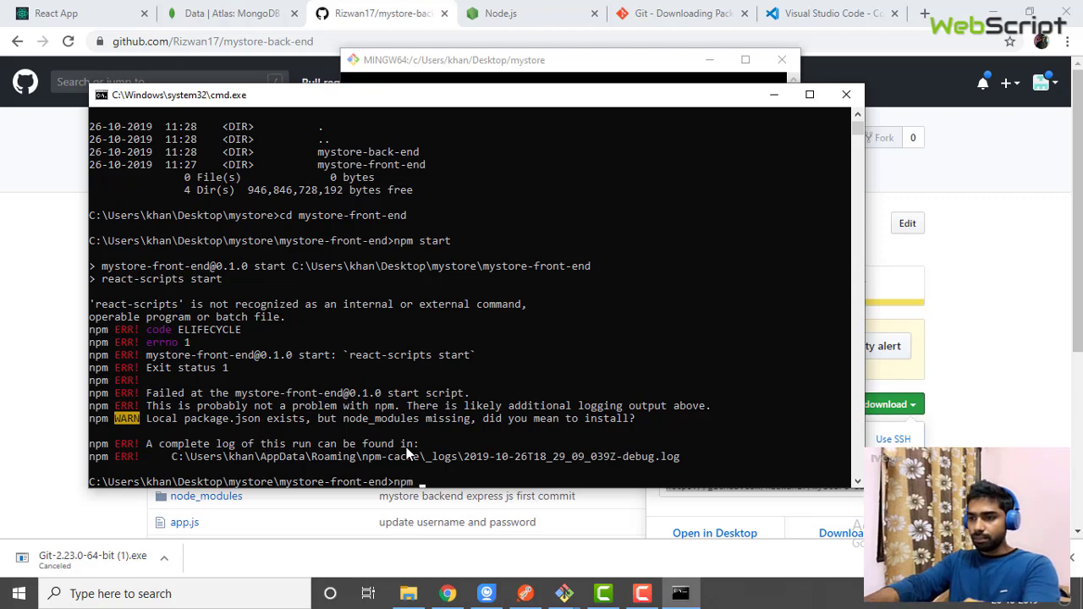
{"action": "type", "text": "ll"}
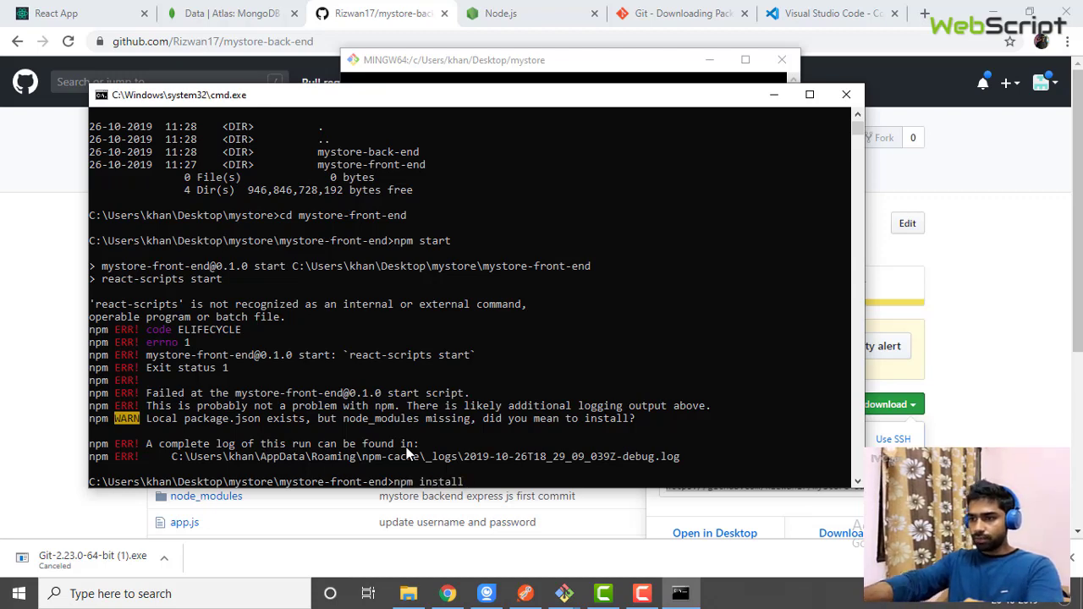
{"action": "left_click_drag", "start_coordinate": [678, 98], "coordinate": [676, 74]}
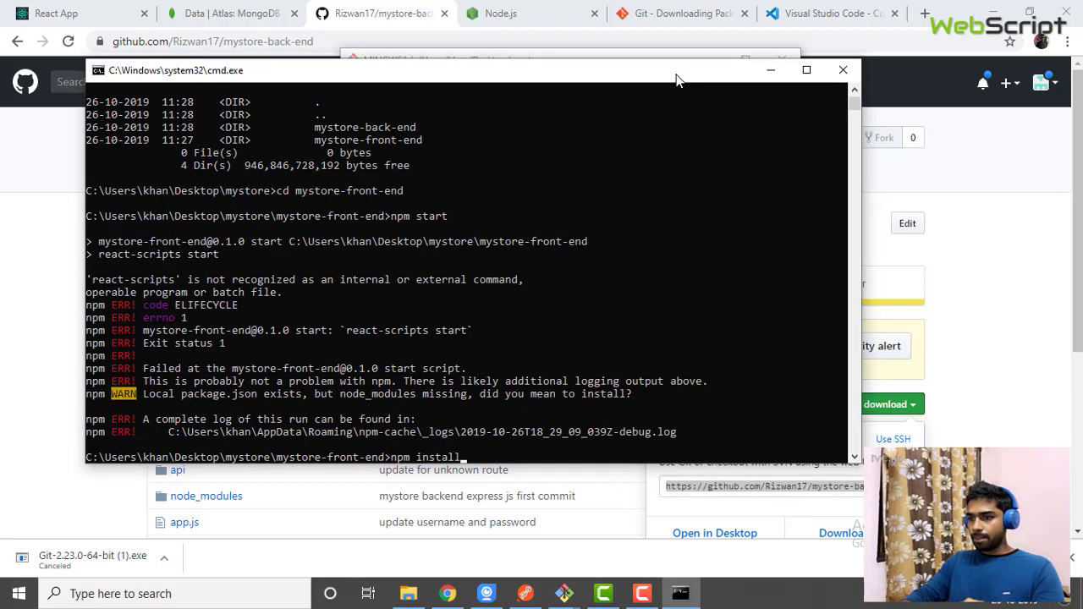
{"action": "key", "text": "BackSpace"}
{"action": "key", "text": "BackSpace"}
{"action": "key", "text": "BackSpace"}
{"action": "key", "text": "BackSpace"}
{"action": "key", "text": "BackSpace"}
{"action": "key", "text": "BackSpace"}
{"action": "key", "text": "BackSpace"}
{"action": "key", "text": "BackSpace"}
{"action": "key", "text": "BackSpace"}
{"action": "key", "text": "BackSpace"}
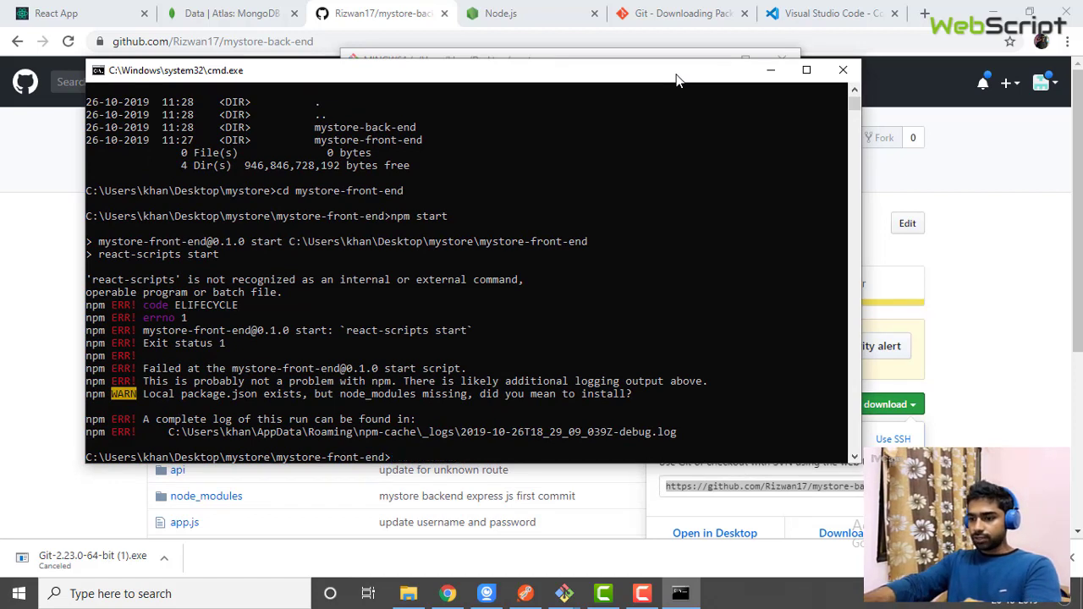
{"action": "type", "text": "clear"}
{"action": "key", "text": "Return"}
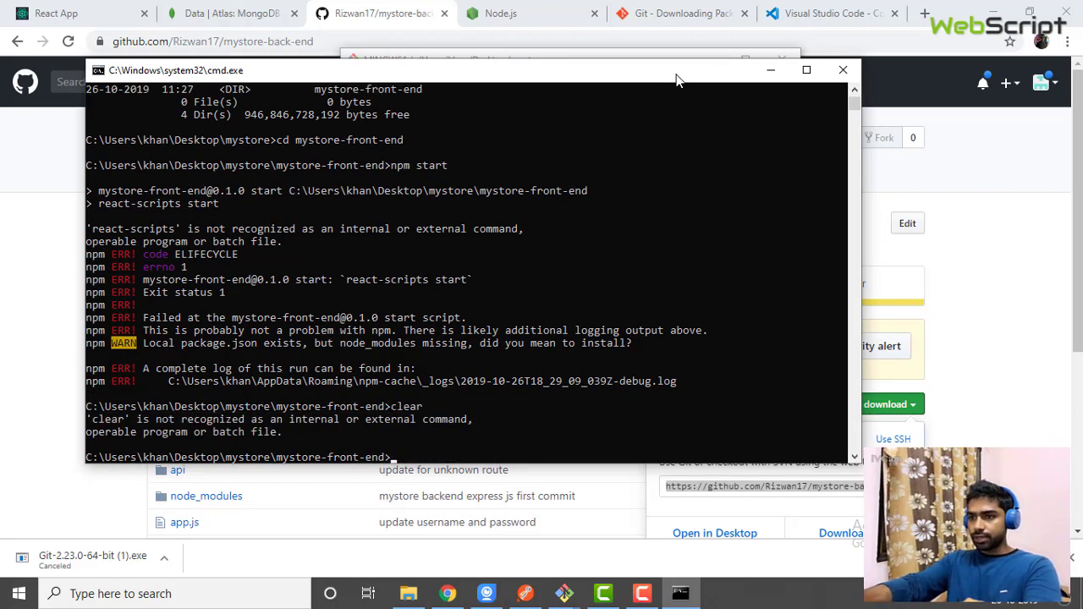
{"action": "key", "text": "Return"}
{"action": "key", "text": "Return"}
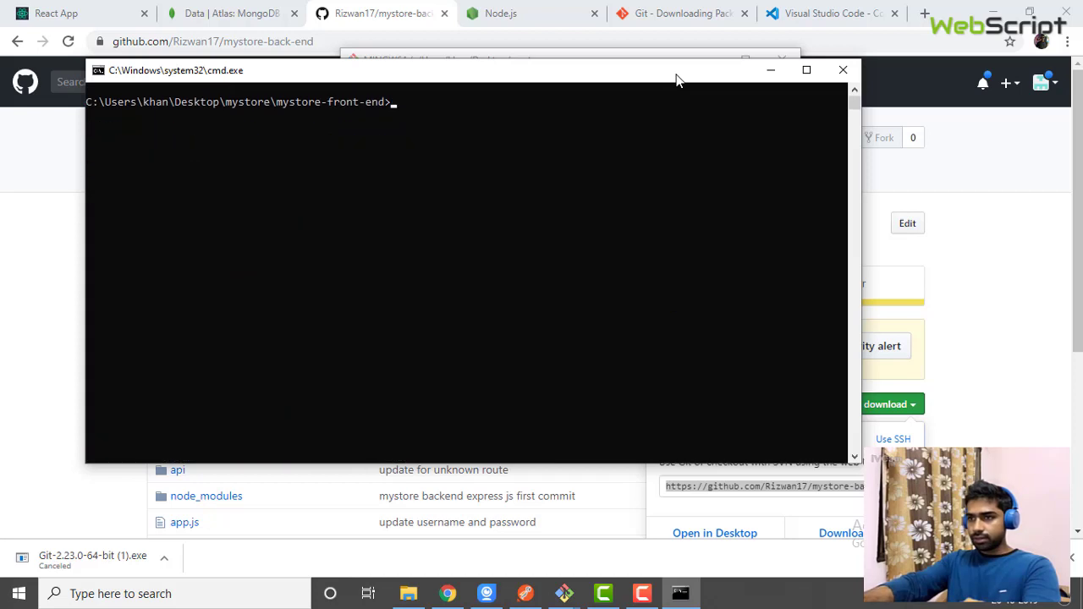
Run npm install to download the front end's dependencies
{"action": "type", "text": "npm in"}
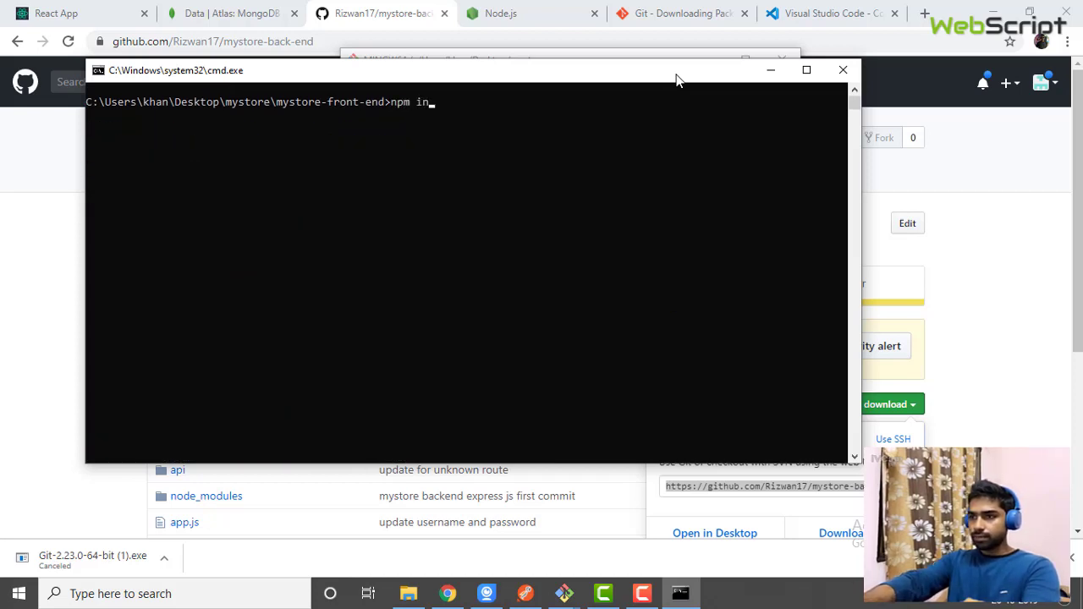
{"action": "type", "text": "sratall"}
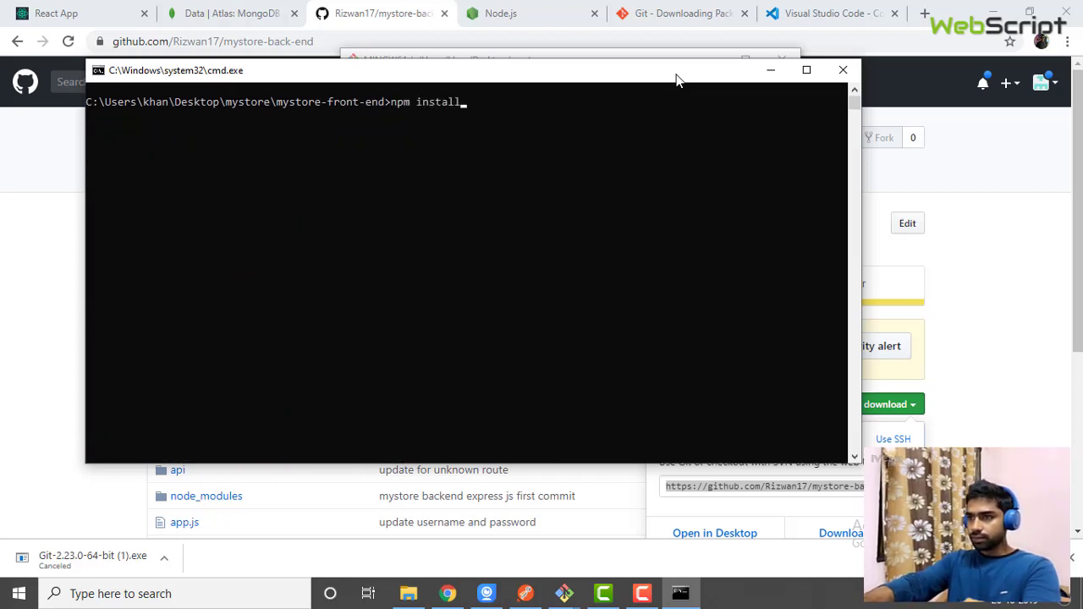
{"action": "key", "text": "Return"}
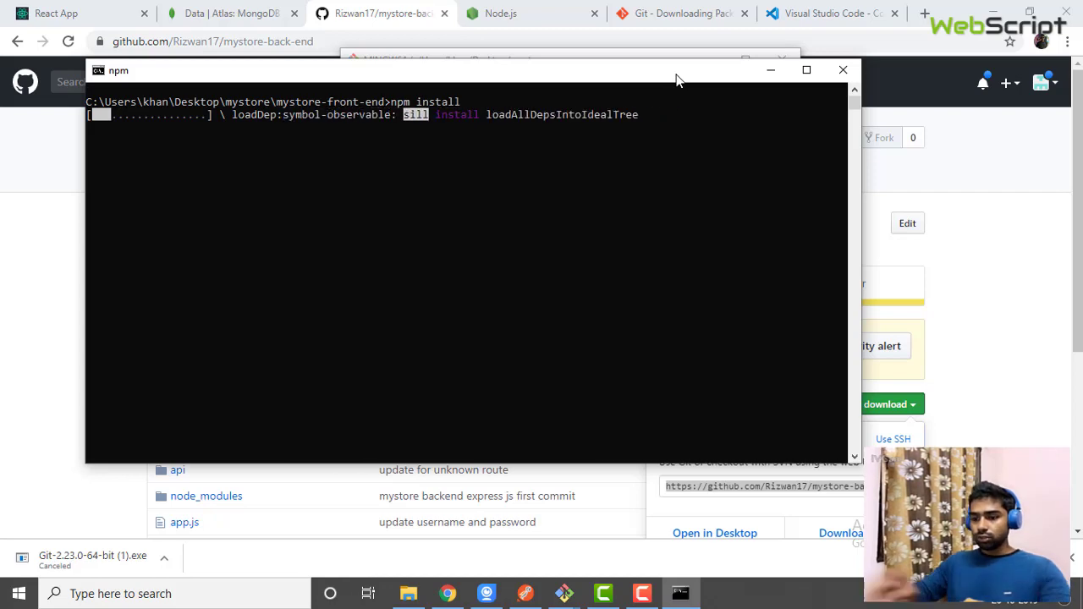
{"action": "key", "text": "super+r"}
Open a second Command Prompt and change into Desktop/mystore
{"action": "key", "text": "Return"}
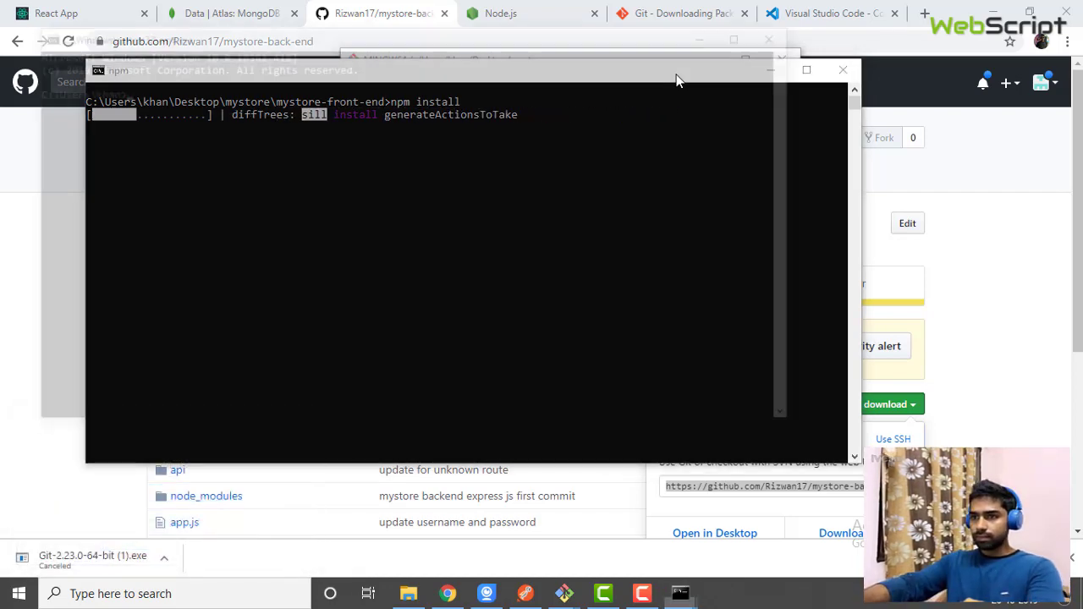
{"action": "type", "text": "cd Desktop/my"}
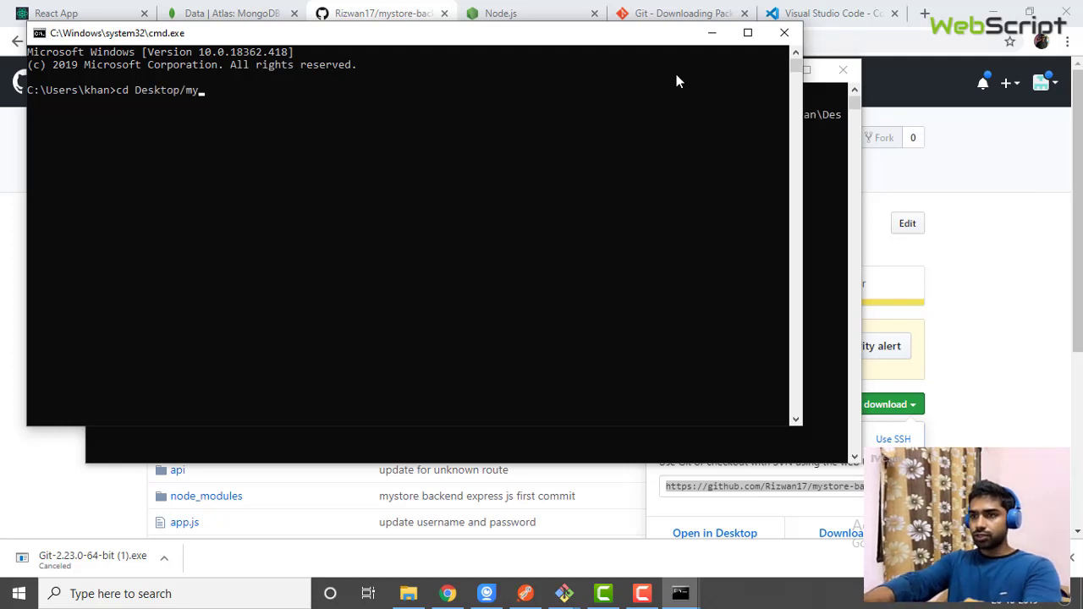
{"action": "key", "text": "Tab"}
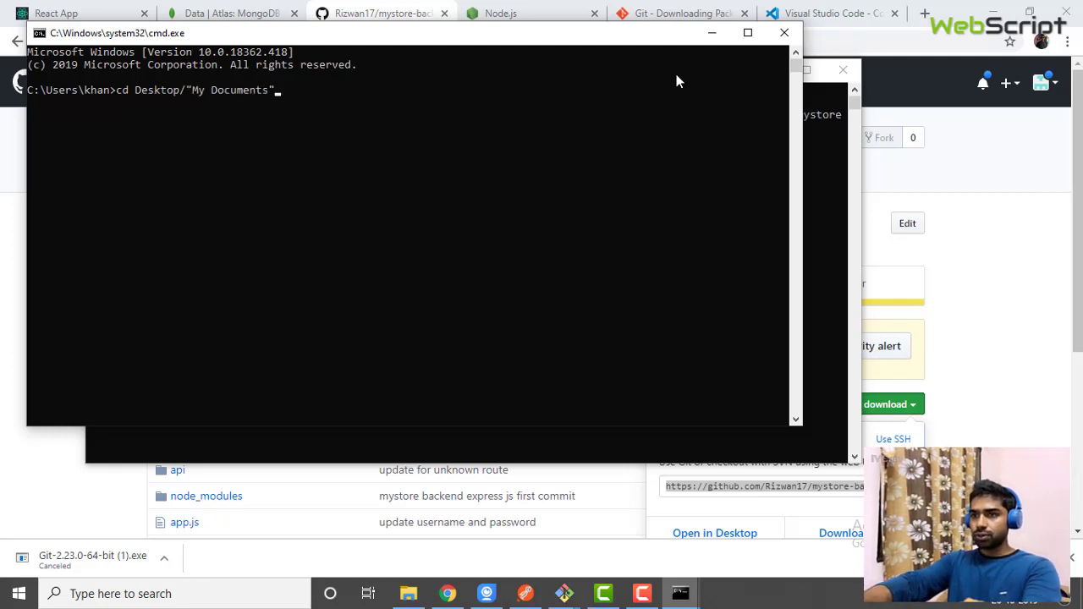
{"action": "key", "text": "ctrl+z"}
{"action": "key", "text": "BackSpace"}
{"action": "key", "text": "BackSpace"}
{"action": "key", "text": "BackSpace"}
{"action": "key", "text": "BackSpace"}
{"action": "key", "text": "BackSpace"}
{"action": "key", "text": "BackSpace"}
{"action": "key", "text": "BackSpace"}
{"action": "key", "text": "BackSpace"}
{"action": "key", "text": "BackSpace"}
{"action": "key", "text": "BackSpace"}
{"action": "key", "text": "BackSpace"}
{"action": "key", "text": "BackSpace"}
{"action": "key", "text": "BackSpace"}
{"action": "key", "text": "BackSpace"}
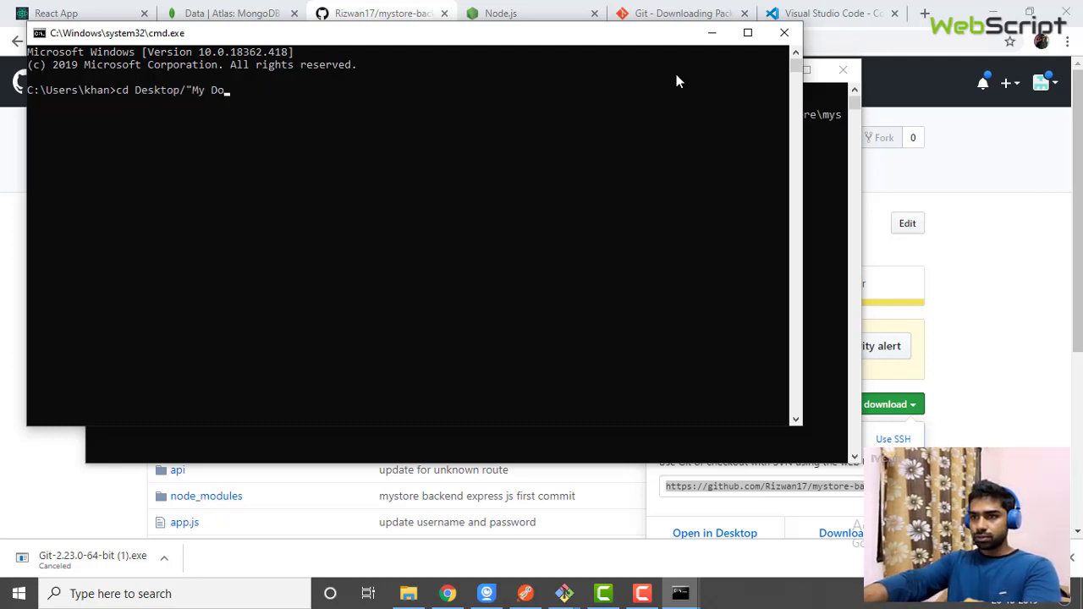
{"action": "type", "text": "mys"}
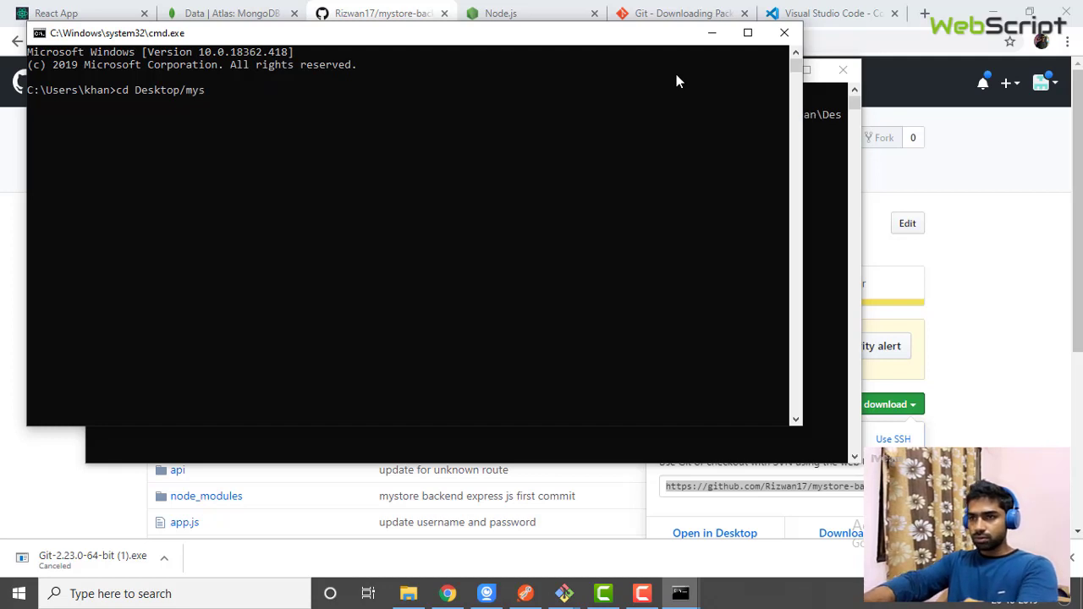
{"action": "type", "text": "tore"}
{"action": "key", "text": "Return"}
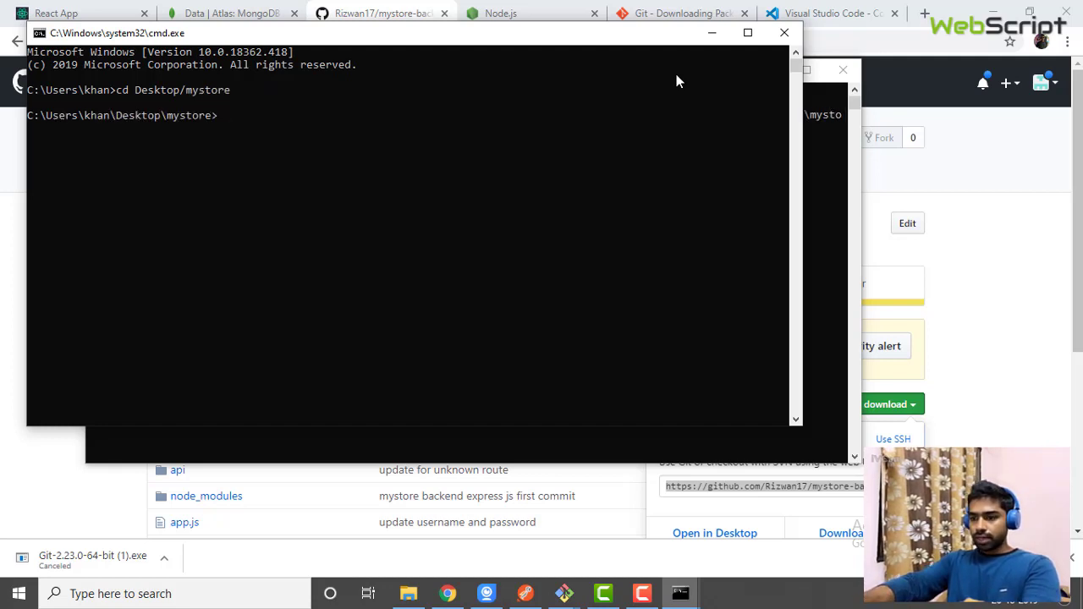
Enter mystore-back-end and run npm install, moving the window beside the front-end install
{"action": "type", "text": "cd my"}
{"action": "key", "text": "Tab"}
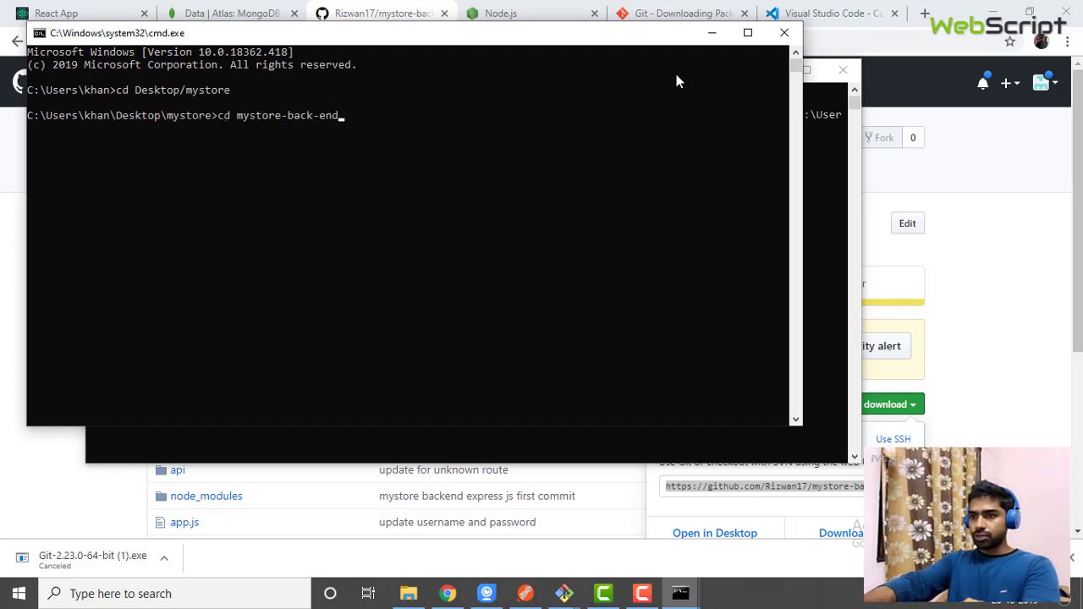
{"action": "key", "text": "Return"}
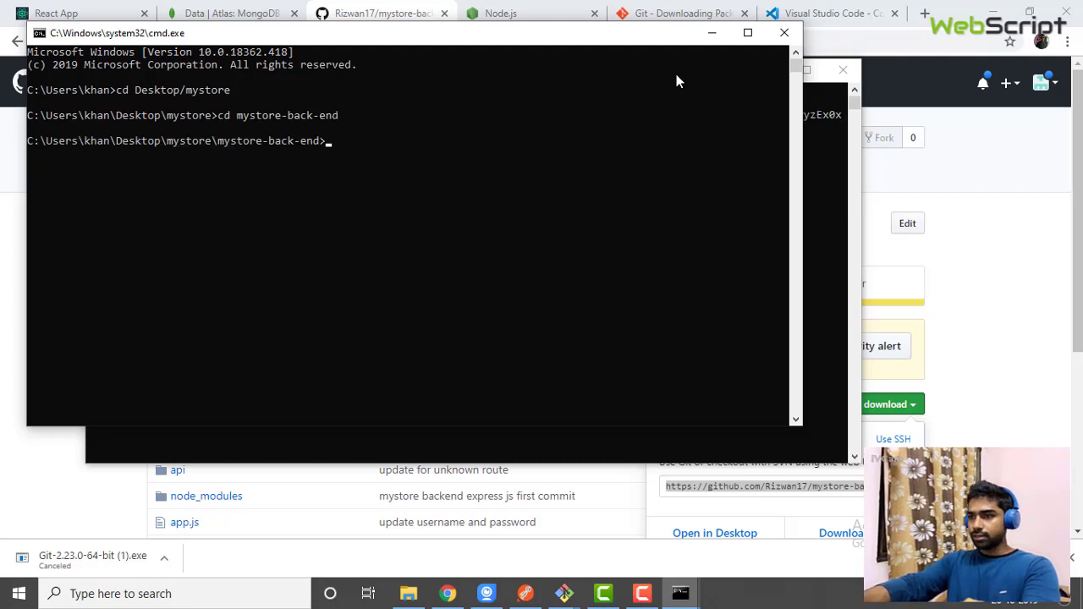
{"action": "type", "text": "np"}
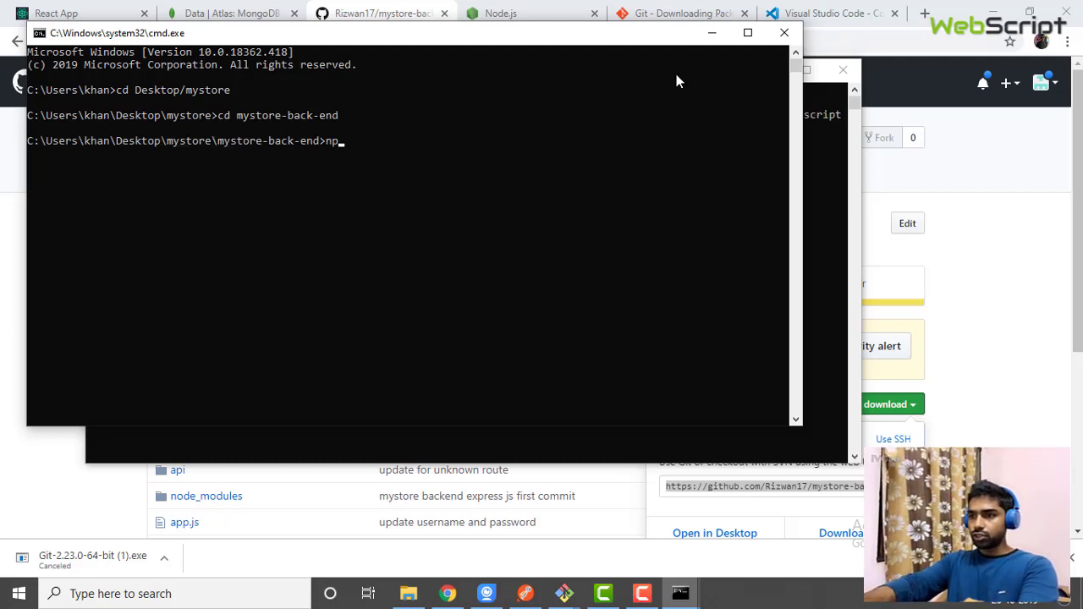
{"action": "type", "text": "m inst"}
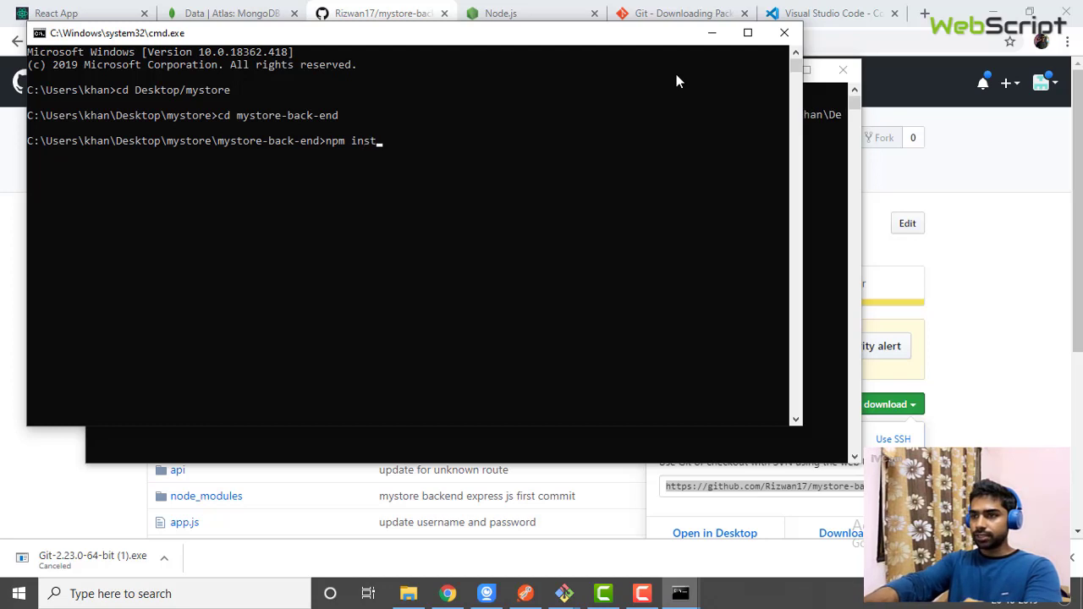
{"action": "type", "text": "all"}
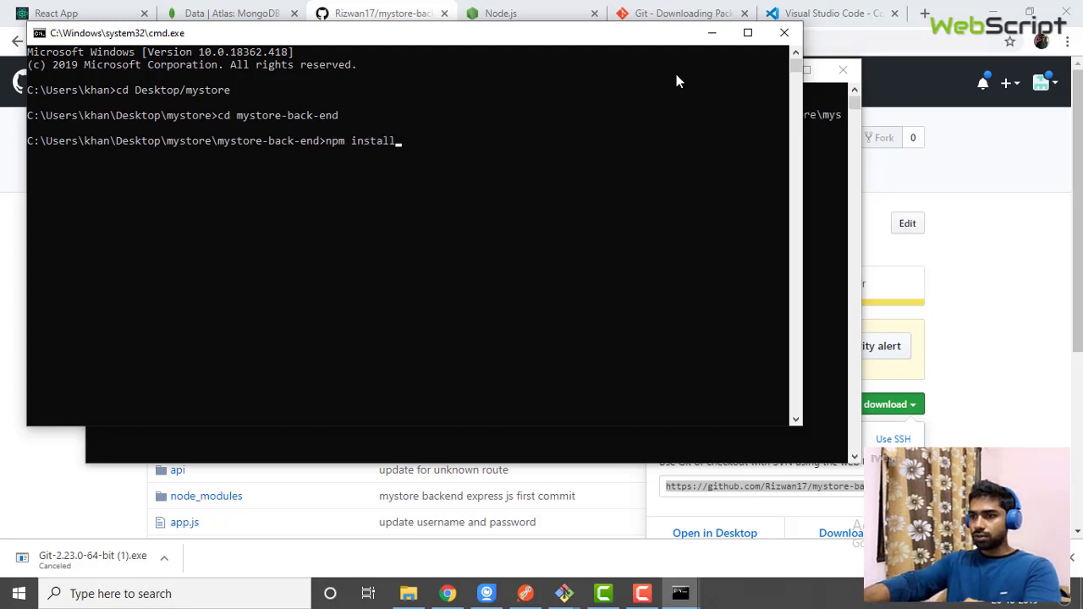
{"action": "key", "text": "Return"}
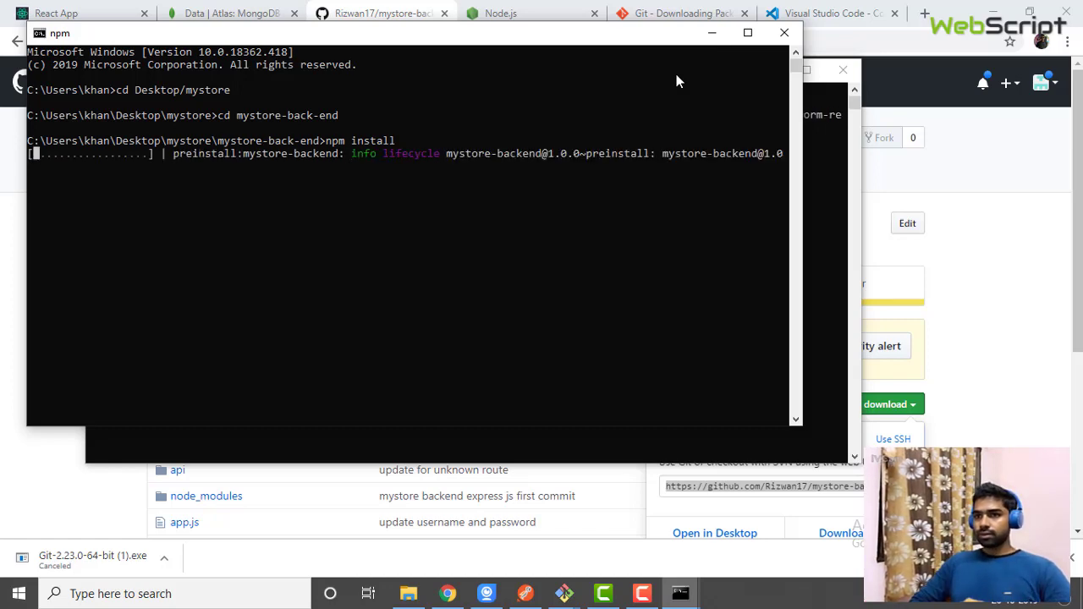
{"action": "left_click_drag", "start_coordinate": [648, 42], "coordinate": [895, 186]}
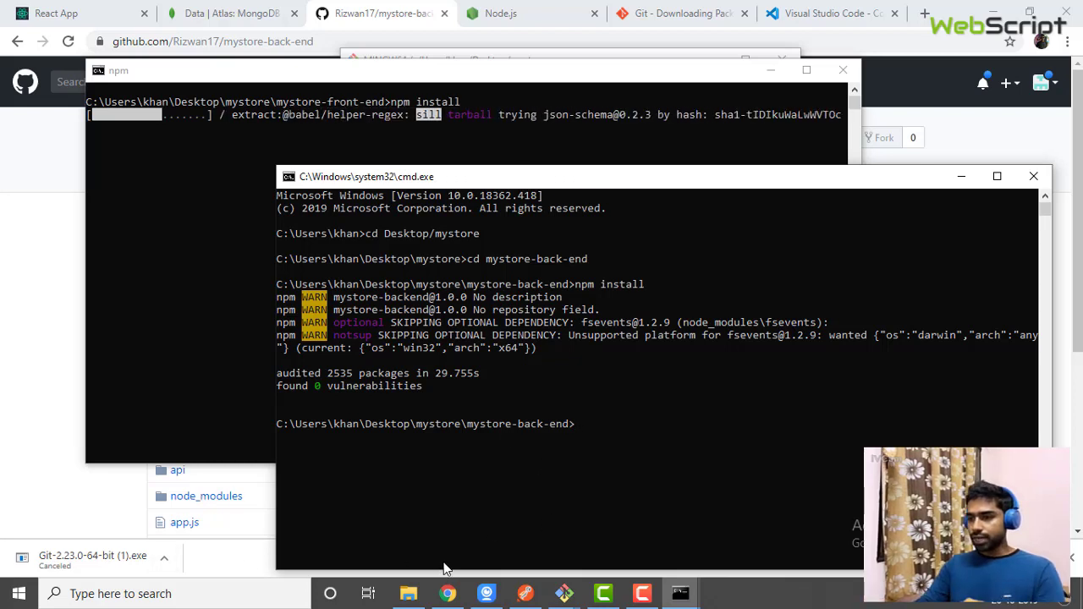
Search 'vs code' in Windows search and launch the Visual Studio Code best match
{"action": "left_click", "coordinate": [154, 595]}
{"action": "type", "text": "vs cod"}
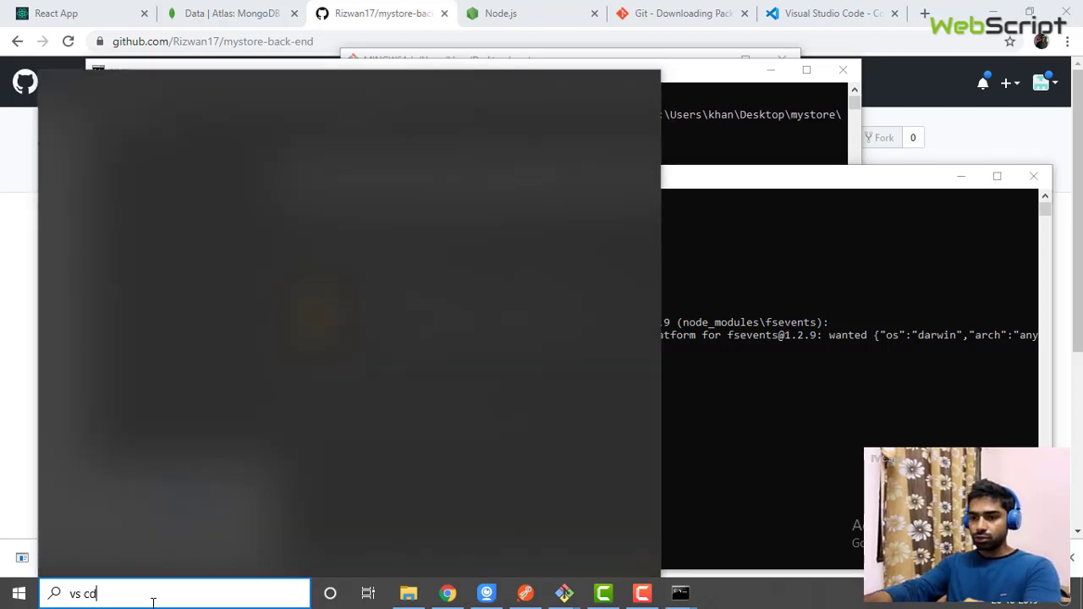
{"action": "key", "text": "BackSpace"}
{"action": "key", "text": "BackSpace"}
{"action": "type", "text": "ode"}
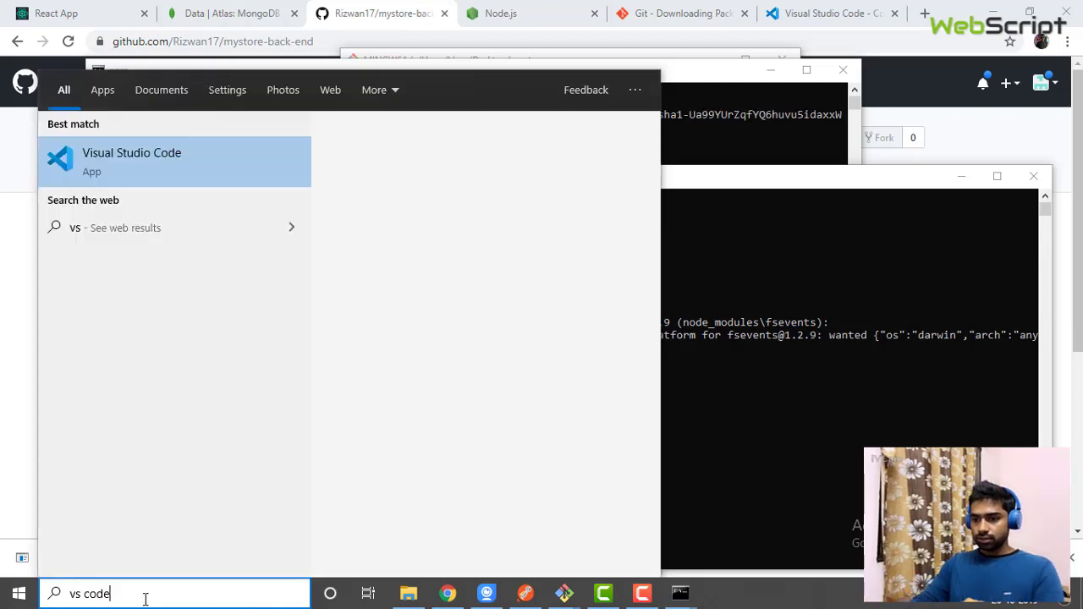
{"action": "left_click", "coordinate": [179, 158]}
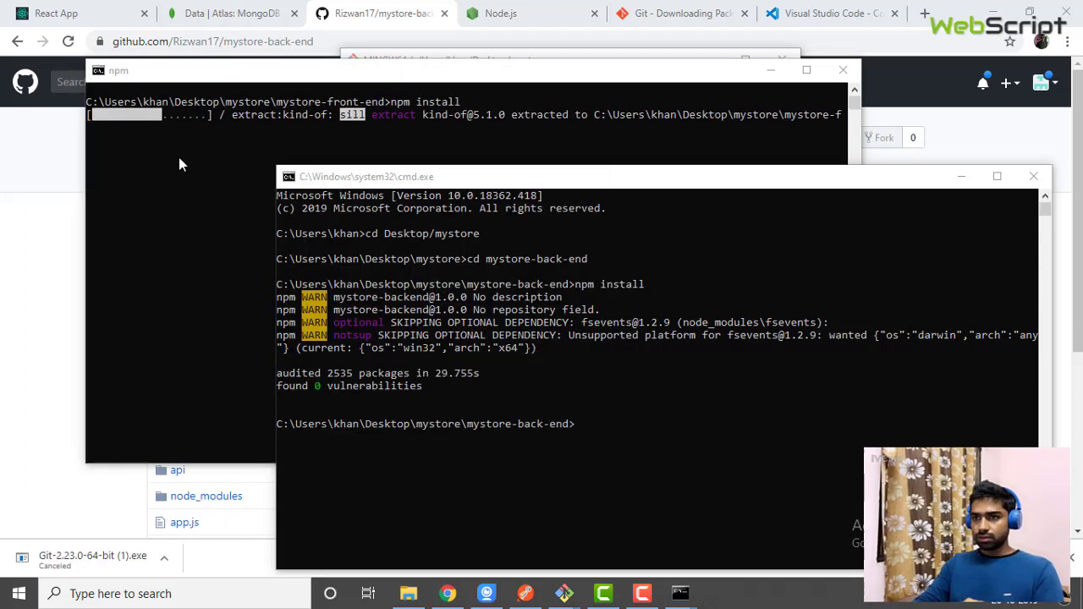
{"action": "left_click", "coordinate": [126, 594]}
{"action": "type", "text": "vs cpde"}
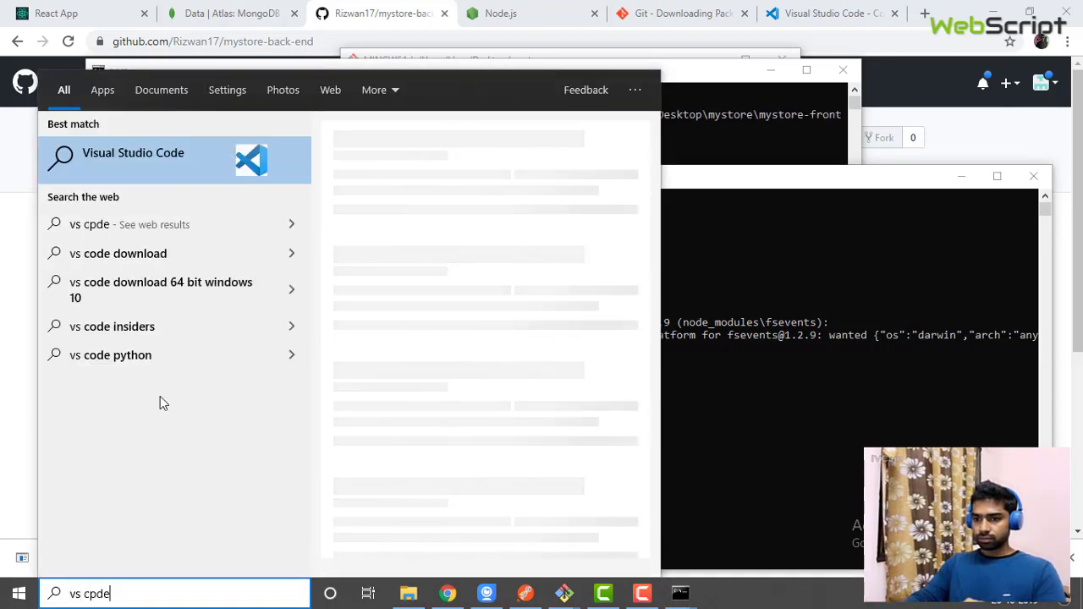
{"action": "key", "text": "BackSpace"}
{"action": "key", "text": "BackSpace"}
{"action": "key", "text": "BackSpace"}
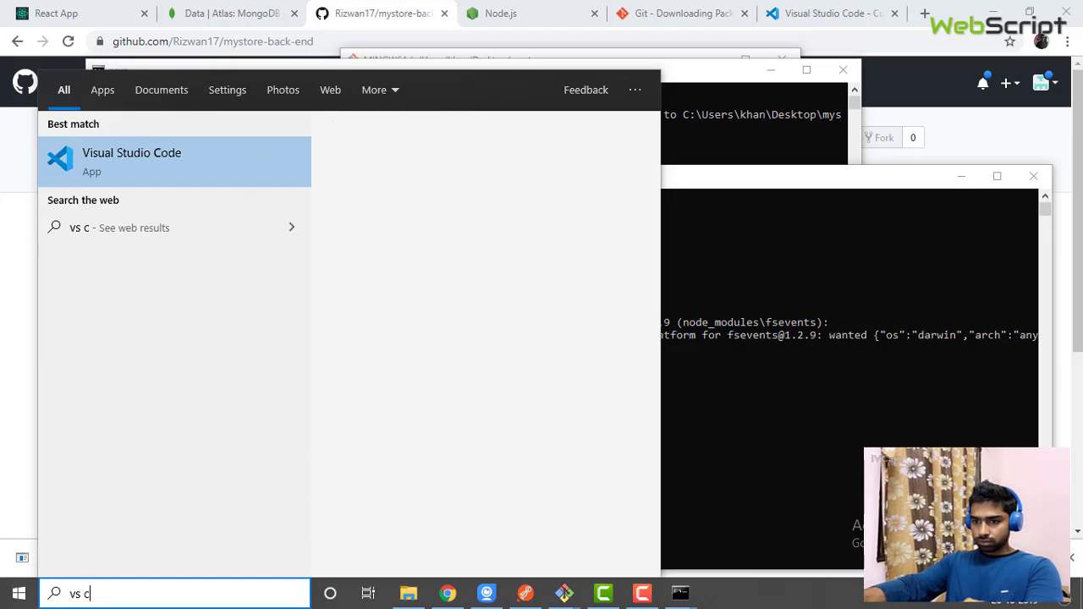
{"action": "type", "text": "ode"}
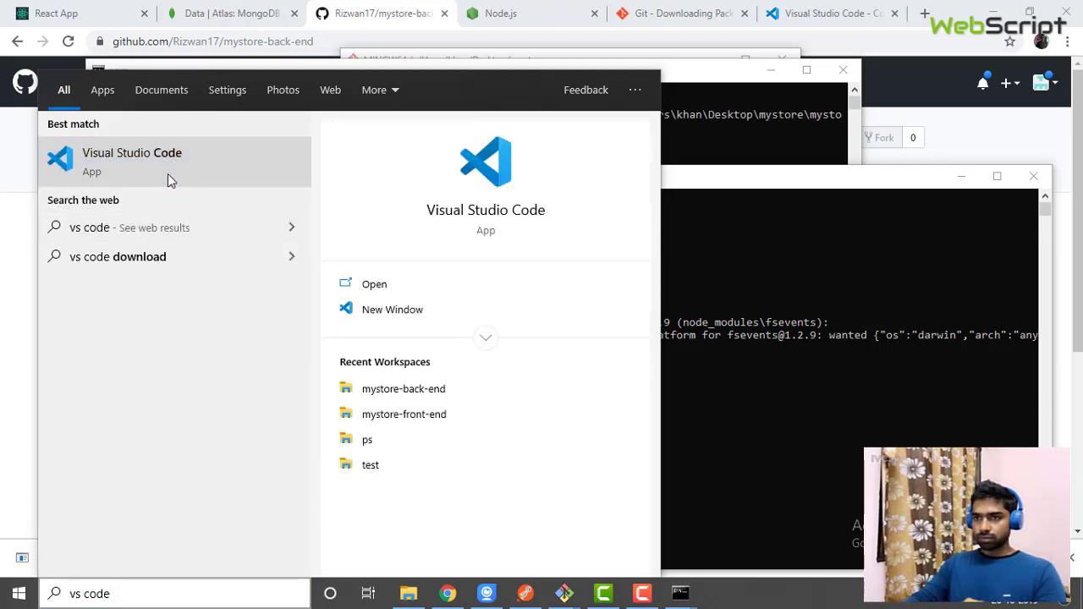
{"action": "left_click", "coordinate": [168, 176]}
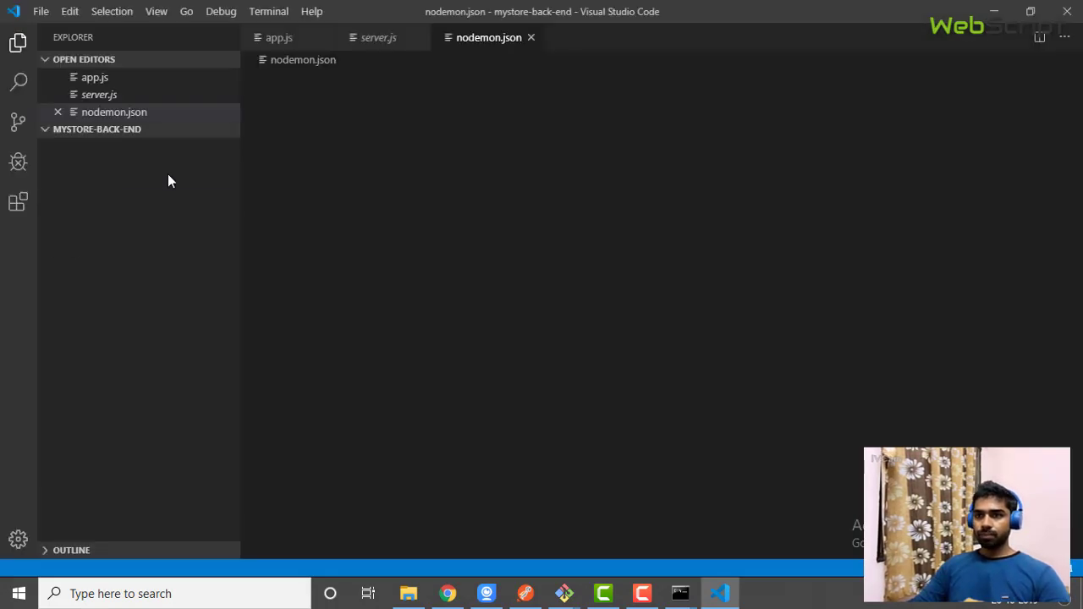
Use File > Open Folder to open Desktop\mystore\mystore-back-end as the workspace
{"action": "left_click", "coordinate": [41, 11]}
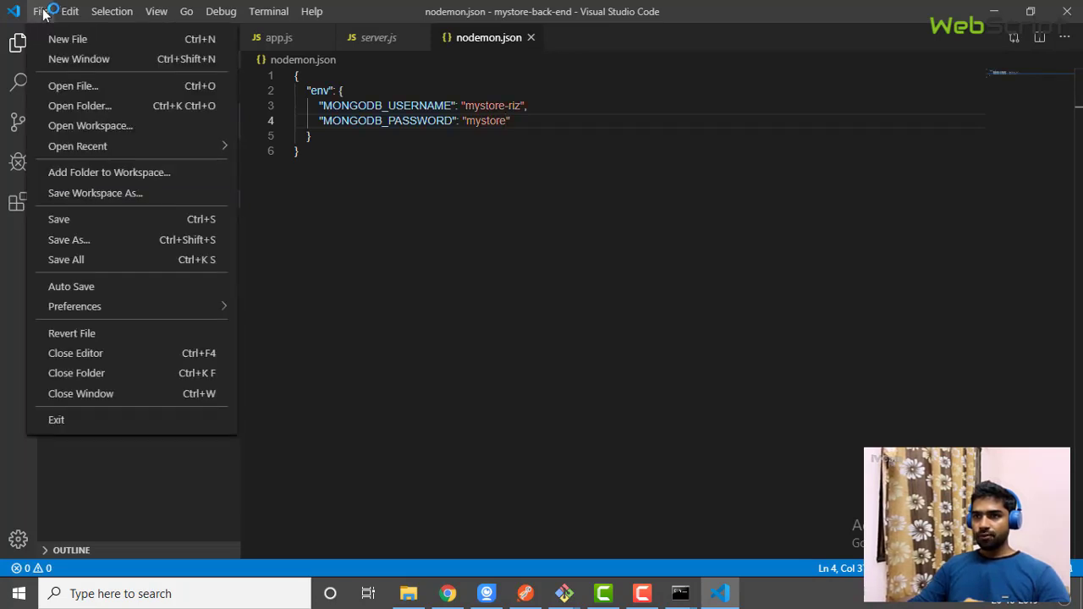
{"action": "left_click", "coordinate": [85, 117]}
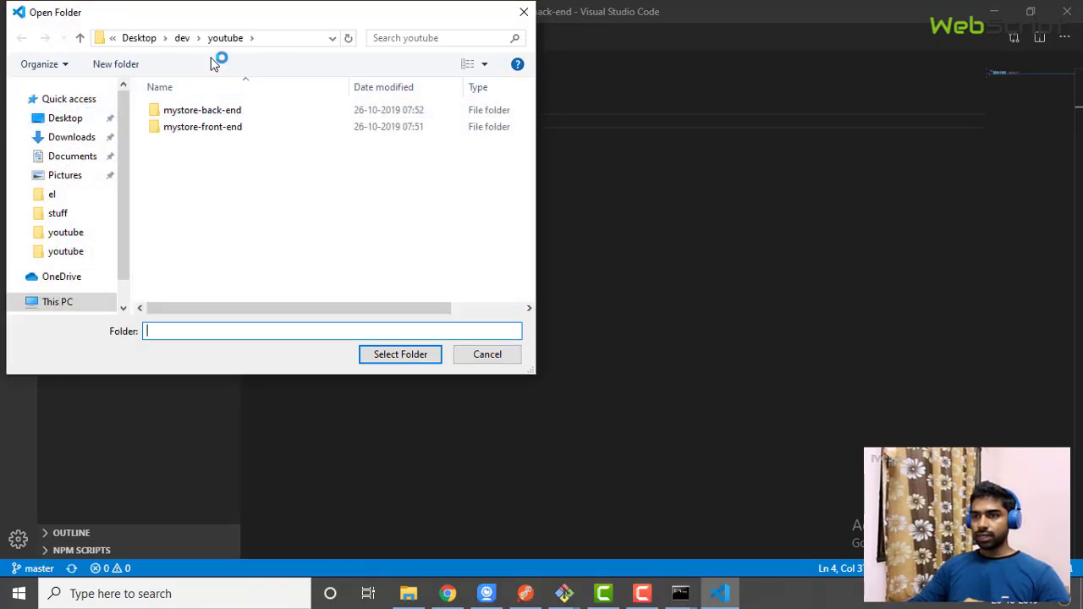
{"action": "left_click", "coordinate": [136, 38]}
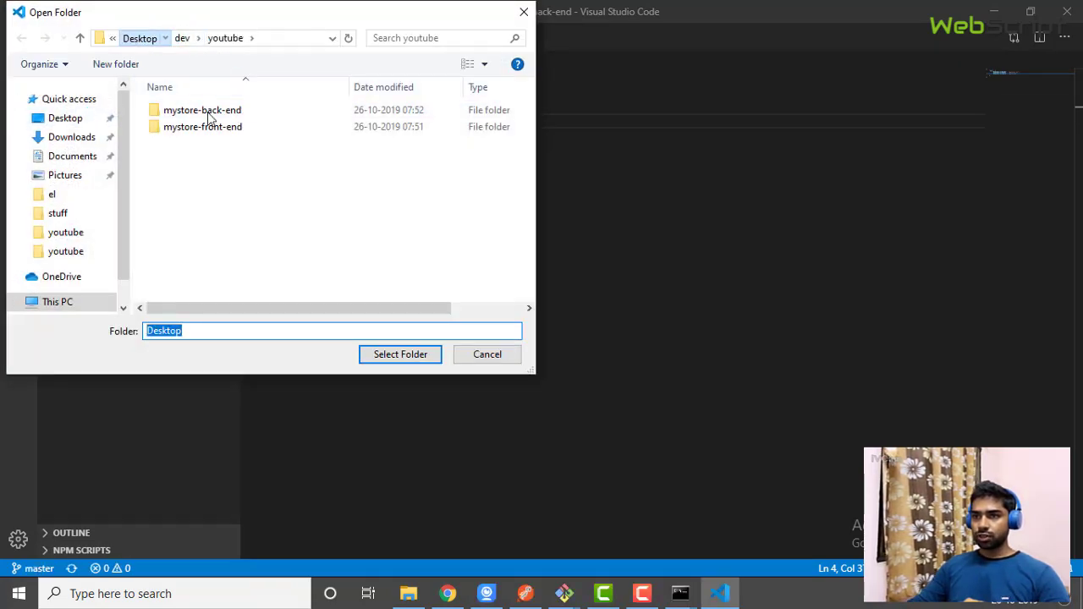
{"action": "double_click", "coordinate": [260, 142]}
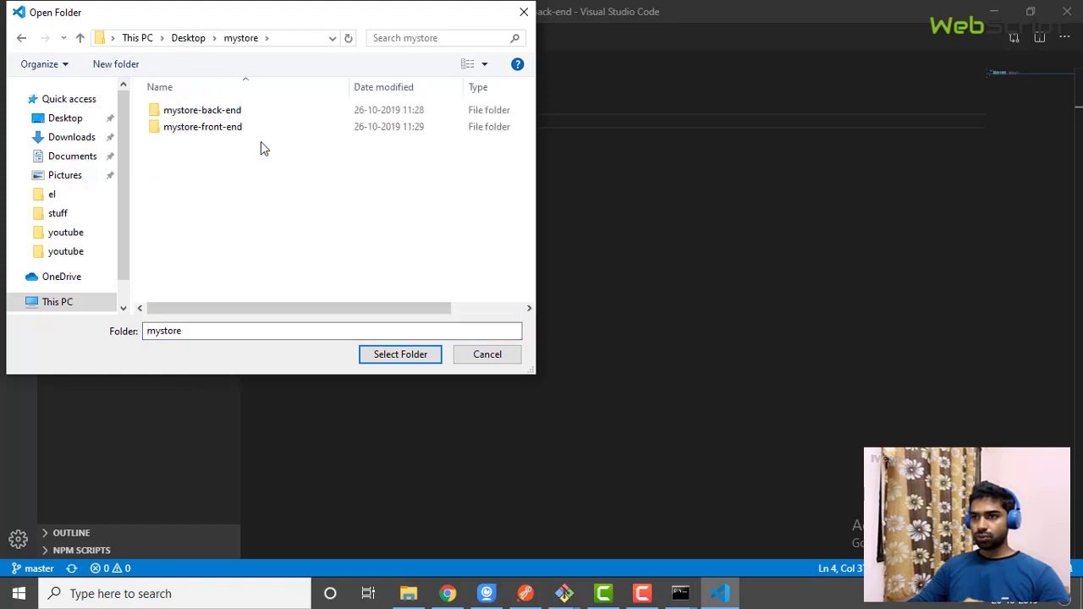
{"action": "left_click", "coordinate": [225, 113]}
{"action": "left_click", "coordinate": [413, 357]}
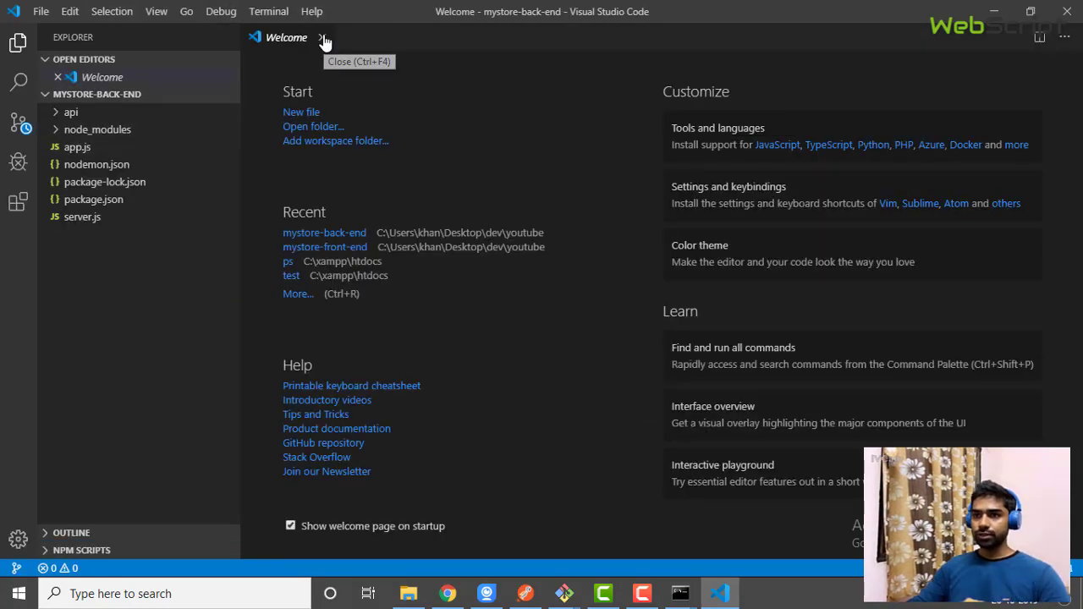
Open app.js and highlight line 7's mongoose.connect call and its mongodb+srv:// prefix
{"action": "left_click", "coordinate": [92, 151]}
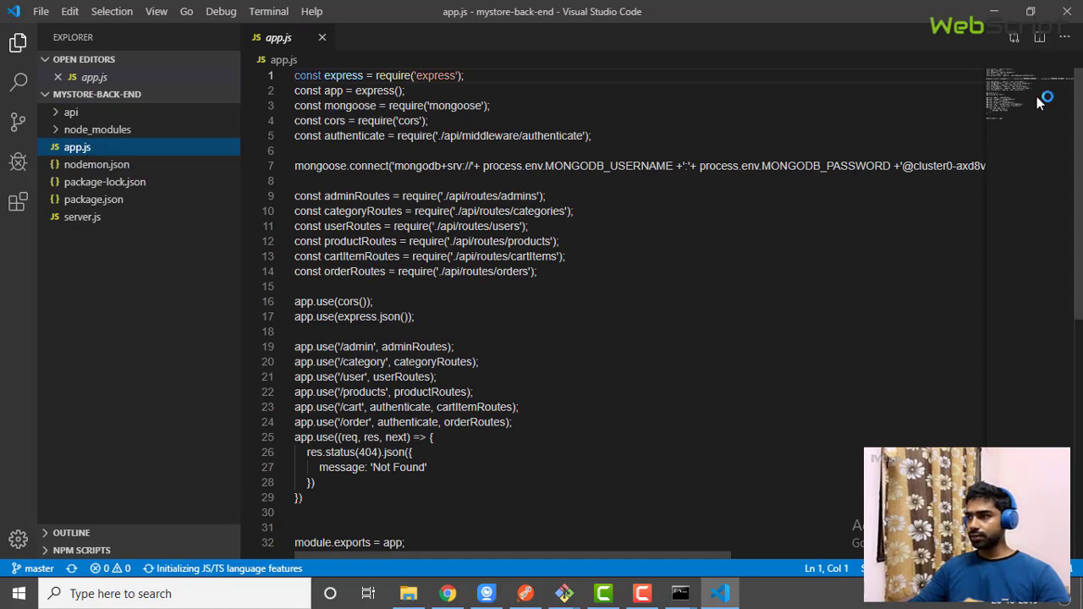
{"action": "mouse_move", "coordinate": [1024, 83]}
{"action": "left_mouse_down"}
{"action": "mouse_move", "coordinate": [1022, 110]}
{"action": "mouse_move", "coordinate": [1024, 74]}
{"action": "left_mouse_up"}
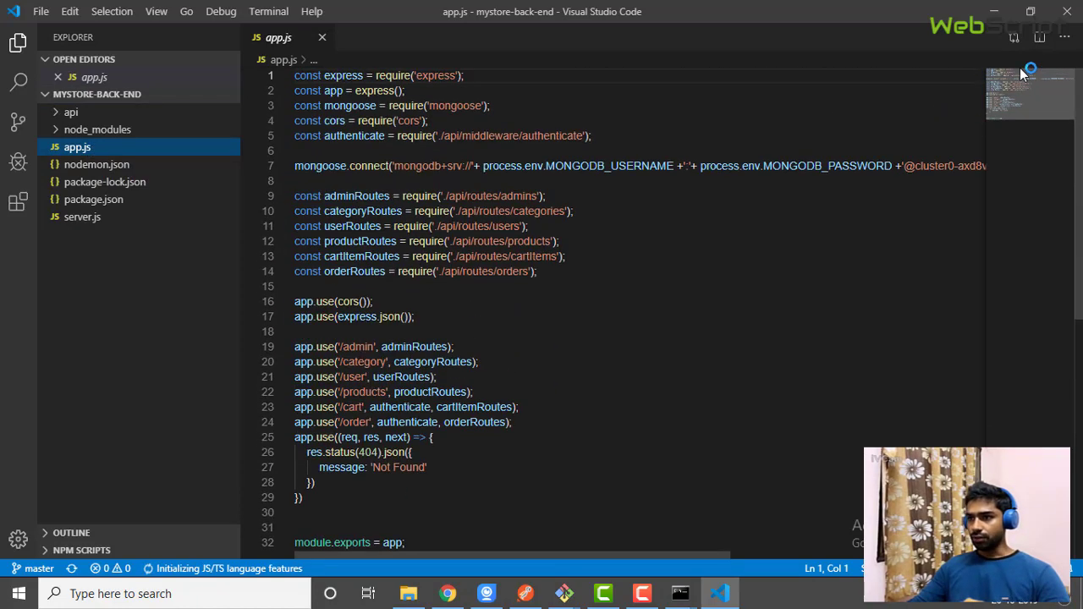
{"action": "double_click", "coordinate": [330, 166]}
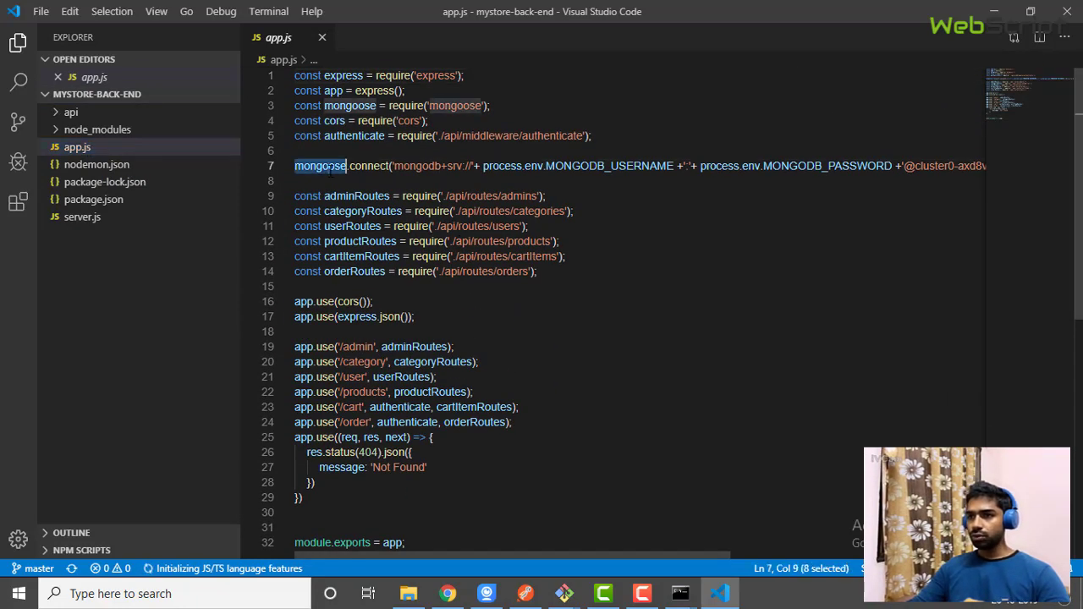
{"action": "left_click_drag", "start_coordinate": [391, 167], "coordinate": [475, 167]}
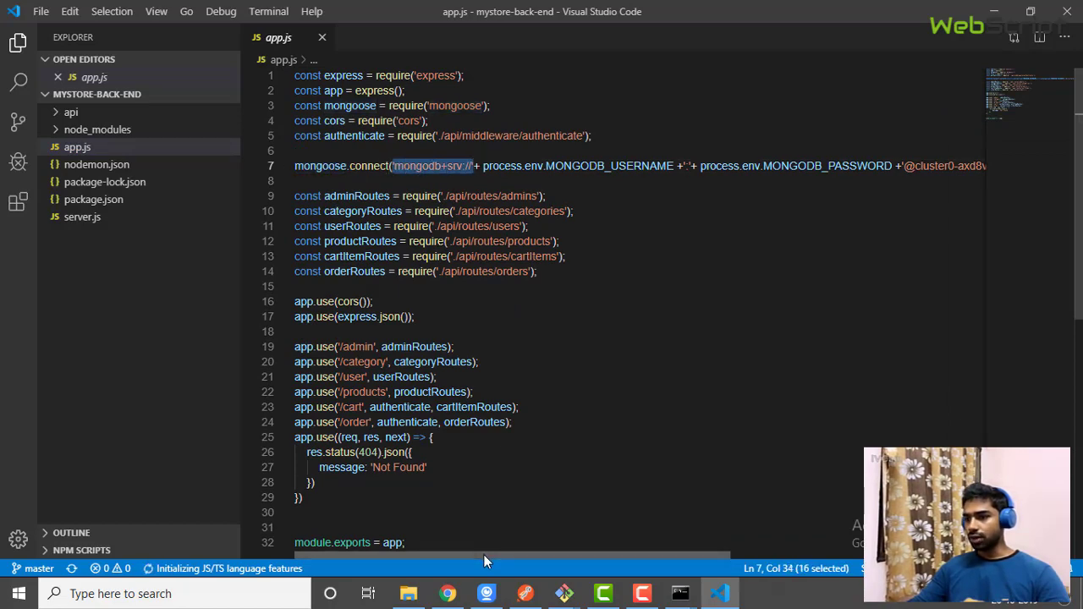
Highlight the MONGODB_USERNAME and MONGODB_PASSWORD placeholders, then view their definitions in nodemon.json
{"action": "left_click_drag", "start_coordinate": [483, 555], "coordinate": [526, 553]}
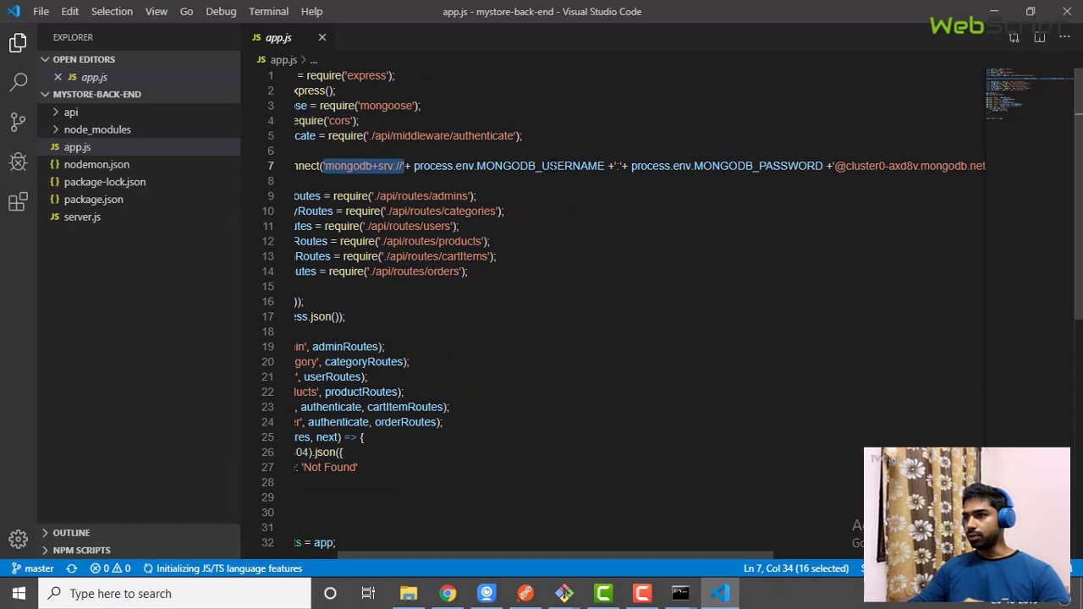
{"action": "double_click", "coordinate": [555, 166]}
{"action": "double_click", "coordinate": [757, 166]}
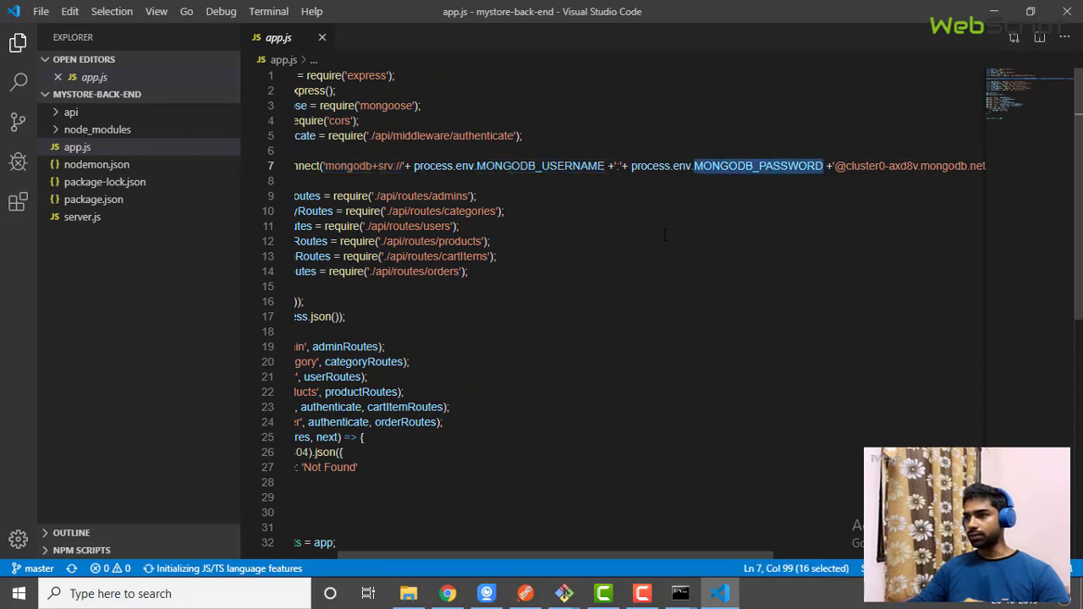
{"action": "left_click", "coordinate": [110, 164]}
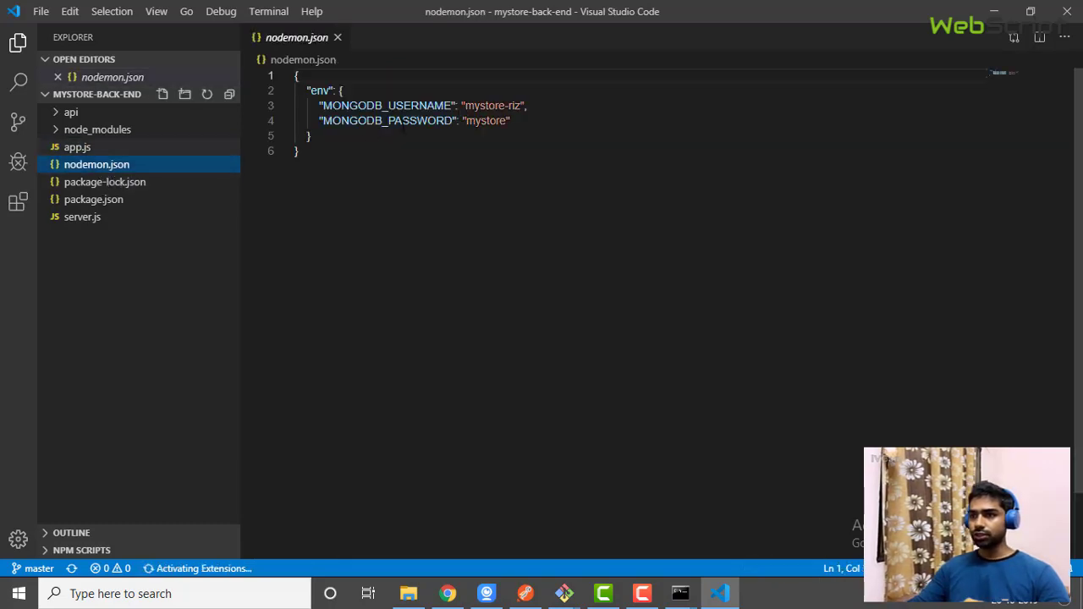
Check the Atlas Network Access whitelist and Database Access users, then return to nodemon.json
{"action": "left_click", "coordinate": [447, 594]}
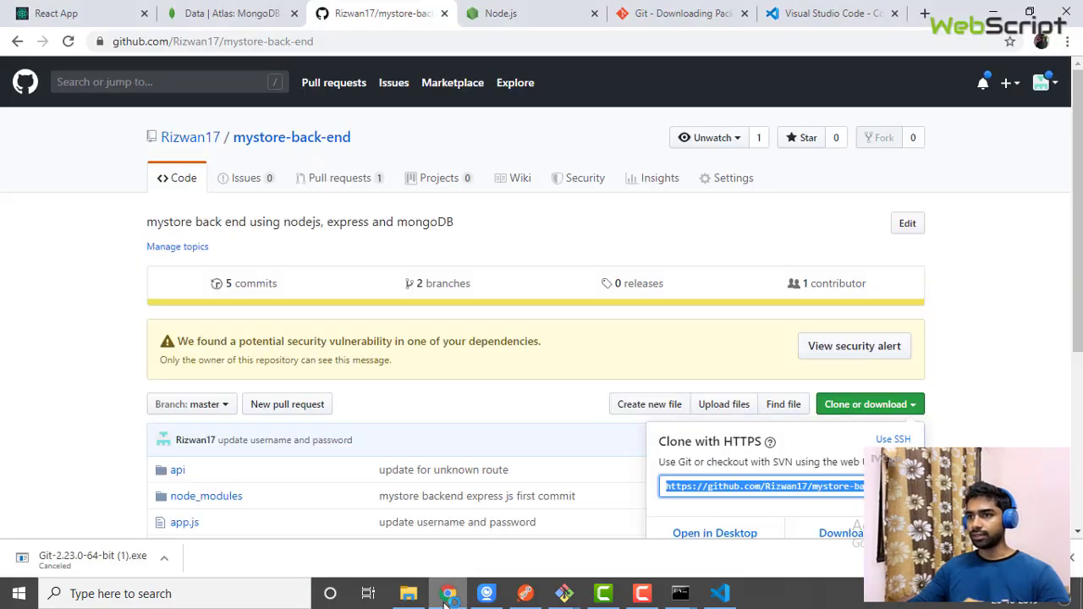
{"action": "left_click", "coordinate": [533, 10]}
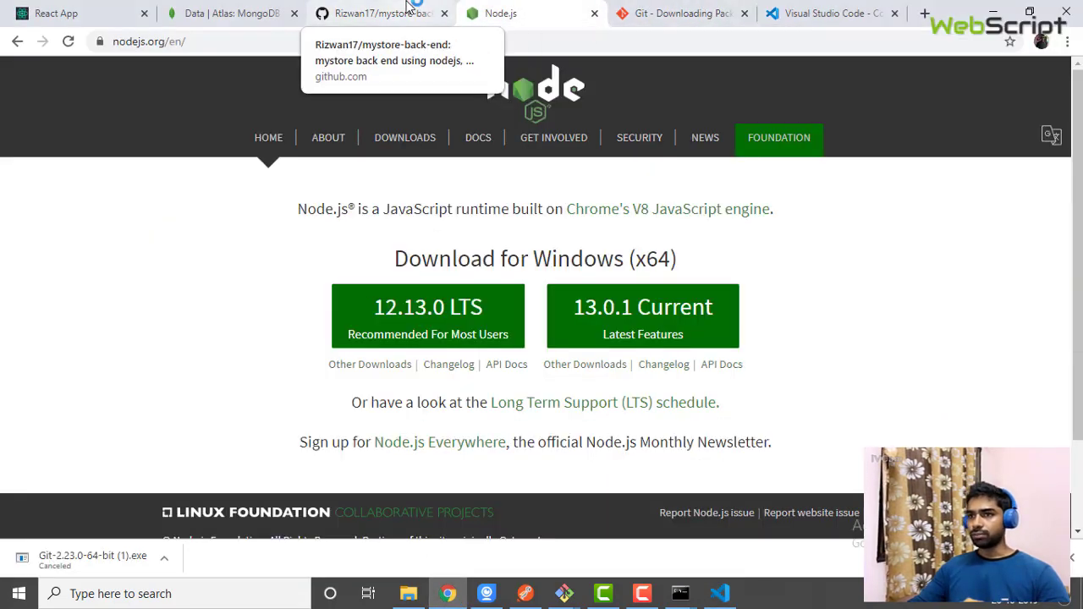
{"action": "left_click", "coordinate": [237, 13]}
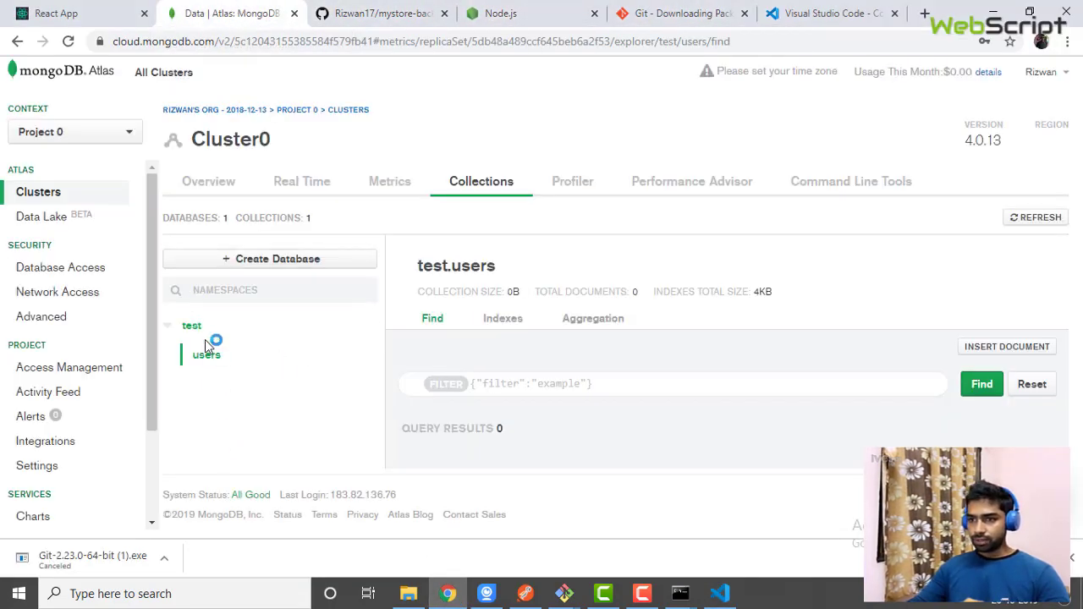
{"action": "left_click", "coordinate": [67, 297]}
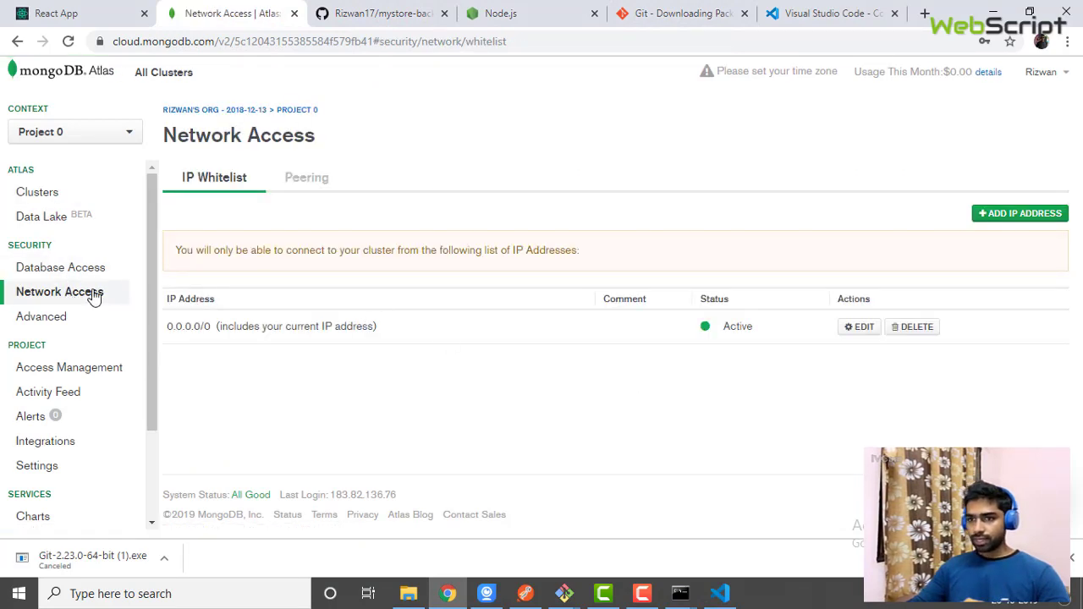
{"action": "left_click", "coordinate": [68, 269]}
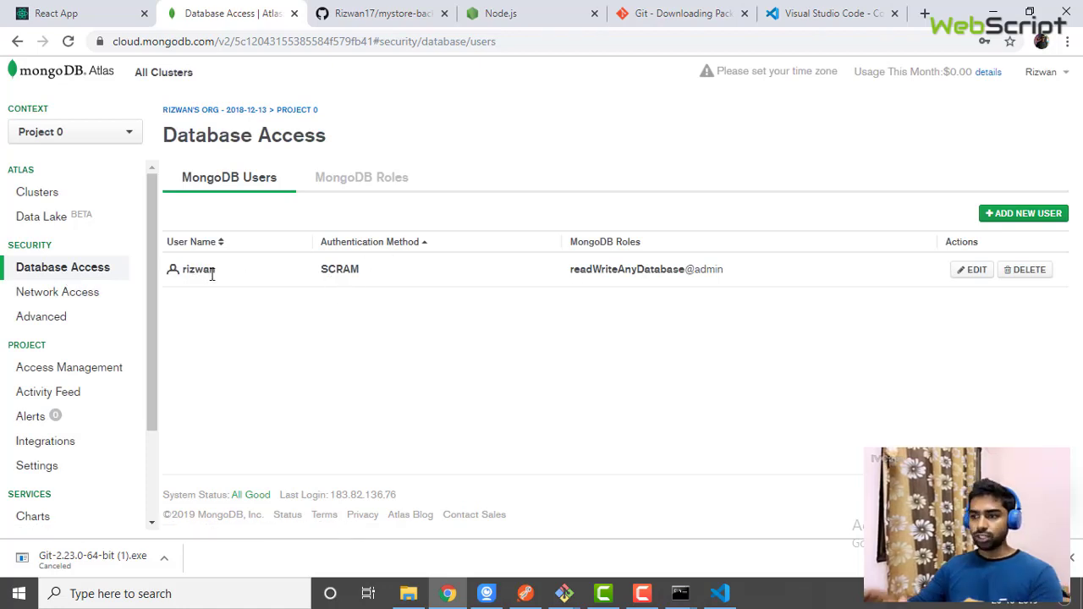
{"action": "left_click", "coordinate": [722, 595]}
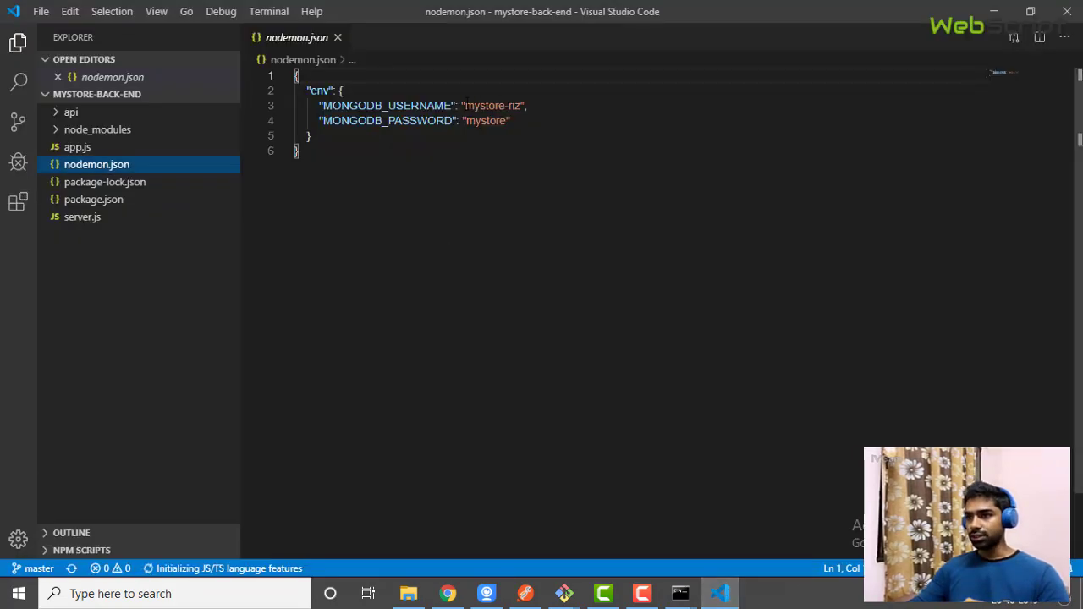
{"action": "left_click_drag", "start_coordinate": [465, 106], "coordinate": [521, 106]}
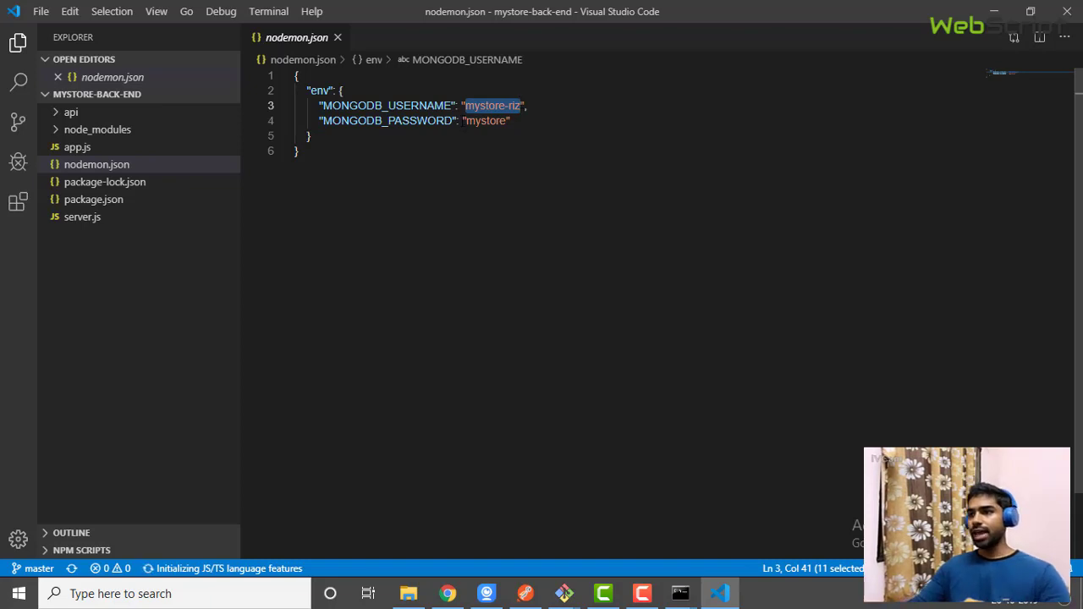
{"action": "left_click_drag", "start_coordinate": [463, 121], "coordinate": [508, 121]}
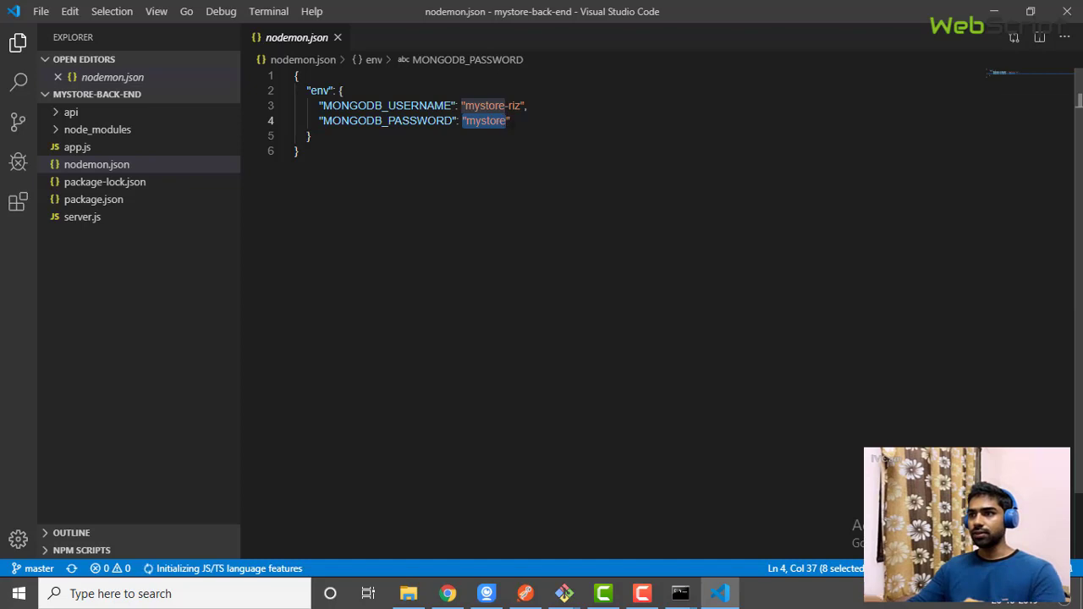
{"action": "left_click", "coordinate": [518, 121]}
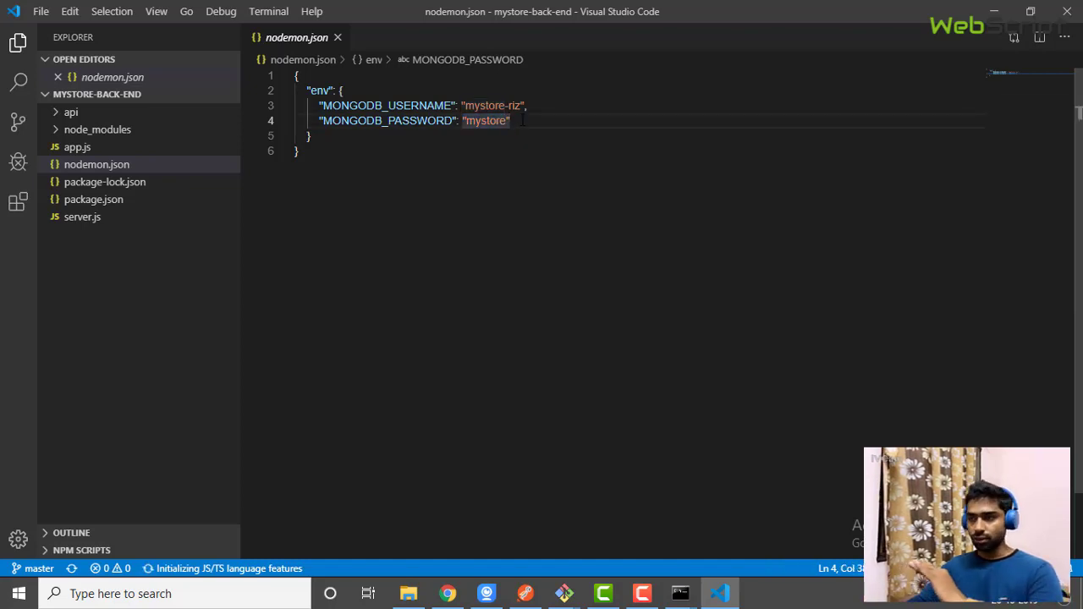
{"action": "left_click", "coordinate": [990, 15]}
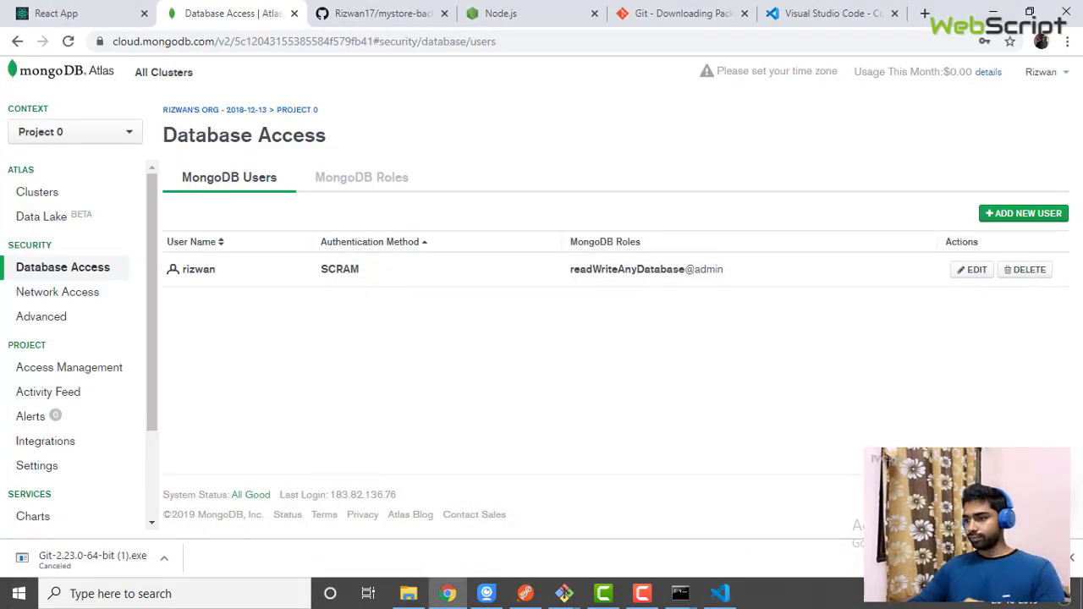
{"action": "left_click", "coordinate": [720, 593]}
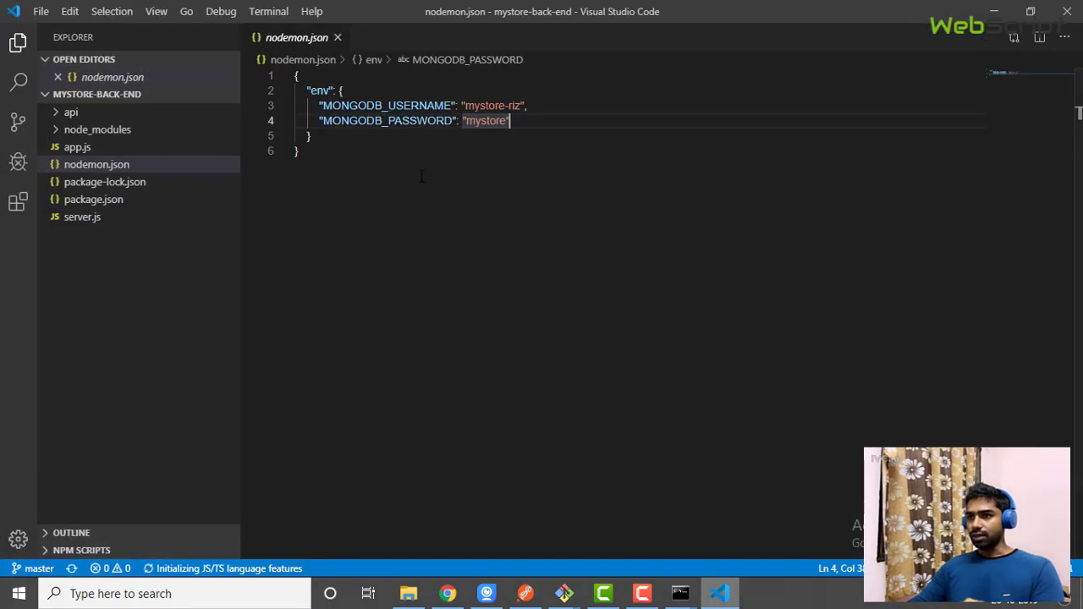
{"action": "left_click", "coordinate": [295, 77]}
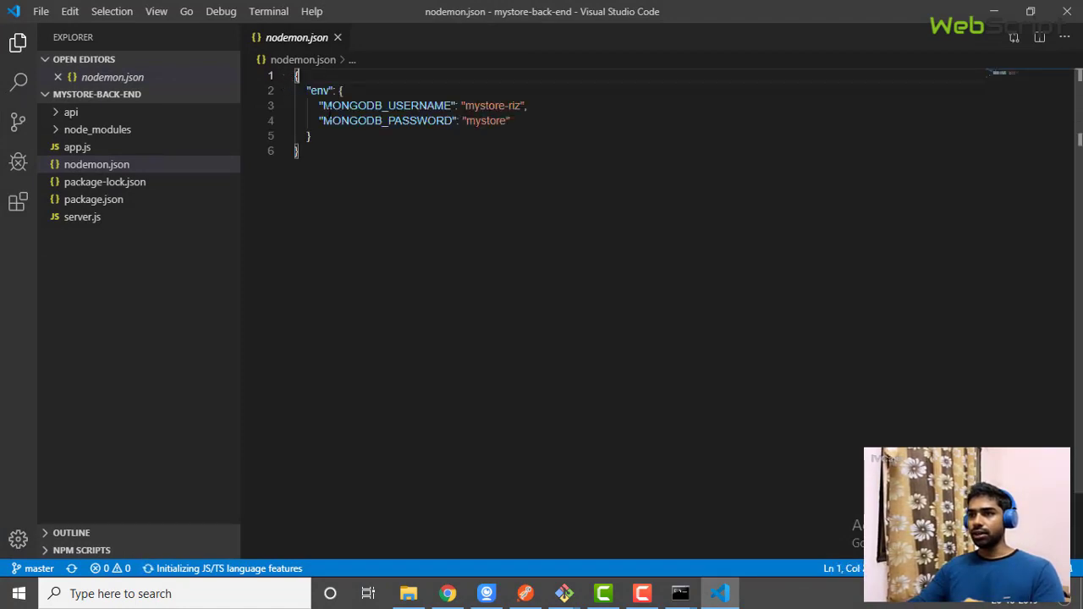
{"action": "key", "text": "Down"}
{"action": "key", "text": "Down"}
{"action": "left_click", "coordinate": [358, 89]}
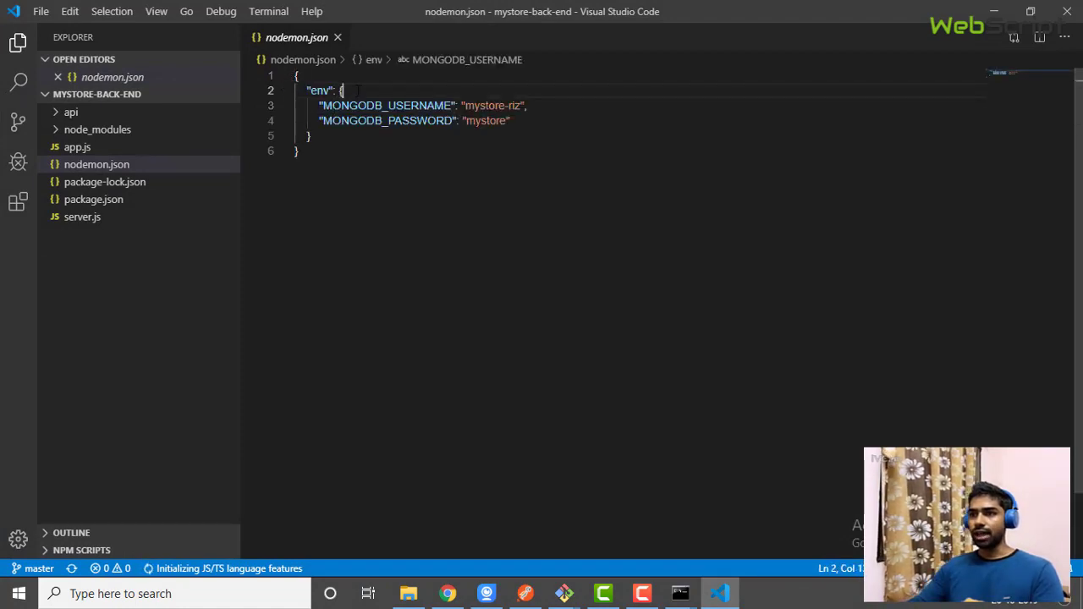
{"action": "left_click", "coordinate": [324, 133]}
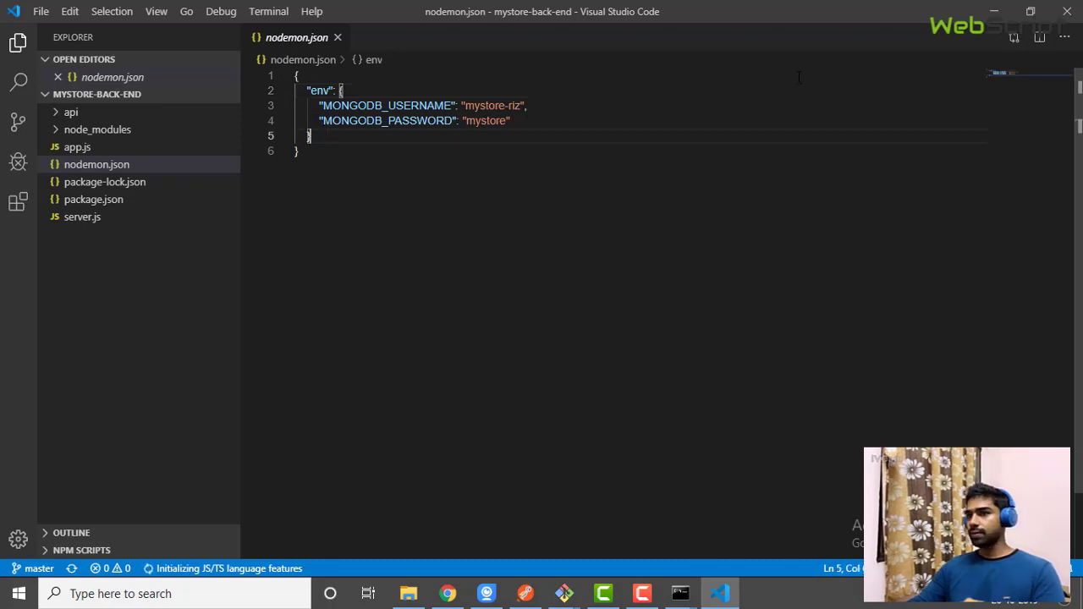
Run npm start in the mystore-back-end prompt to launch nodemon server.js, then tidy the windows
{"action": "mouse_move", "coordinate": [682, 599]}
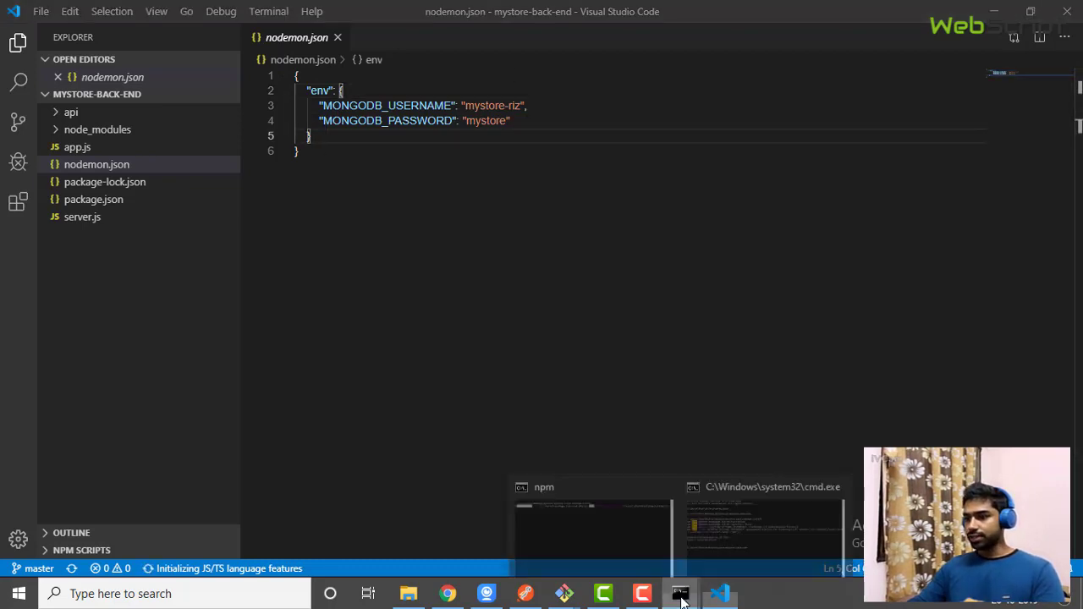
{"action": "left_click", "coordinate": [737, 528]}
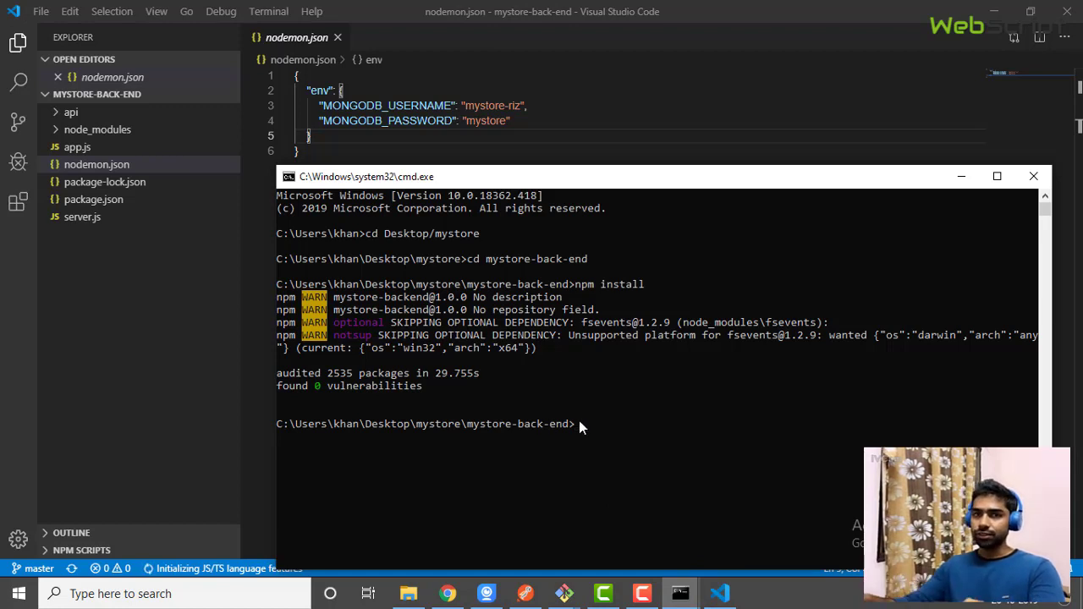
{"action": "type", "text": "npm "}
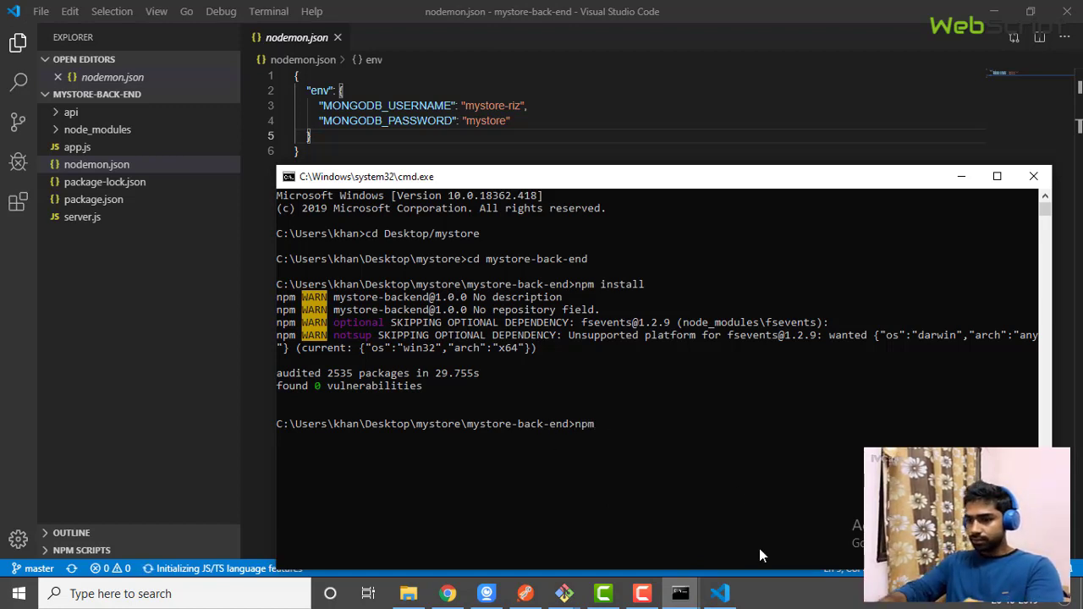
{"action": "type", "text": "start"}
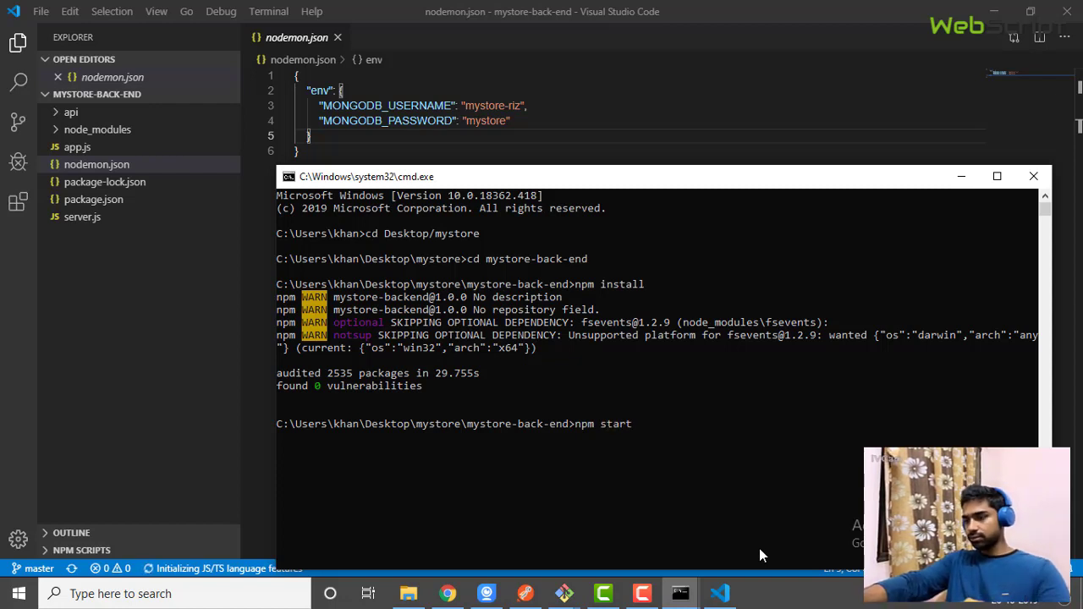
{"action": "key", "text": "Return"}
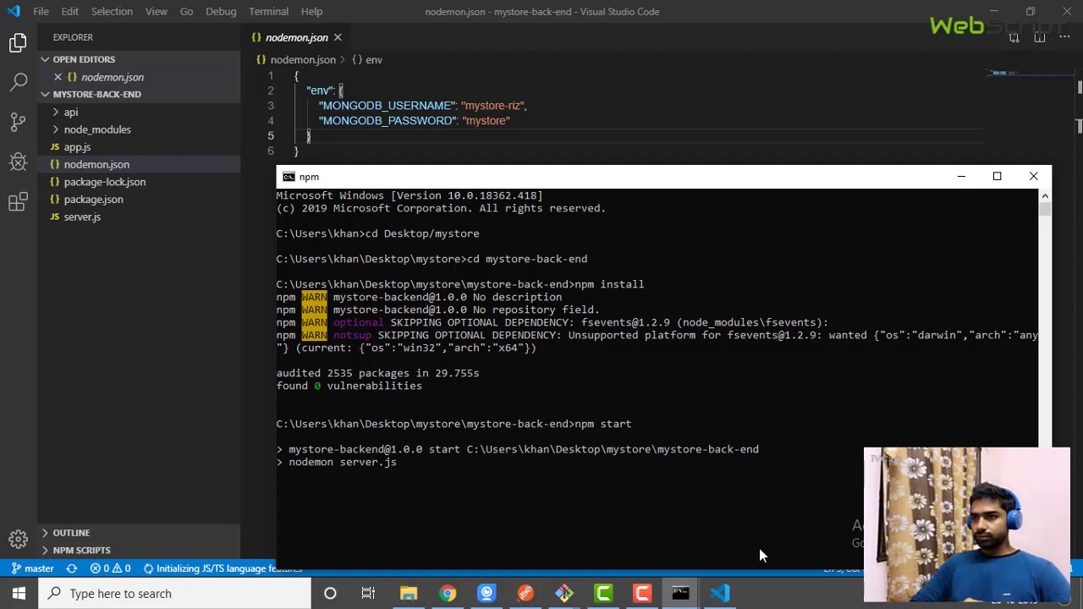
{"action": "left_click", "coordinate": [1005, 7]}
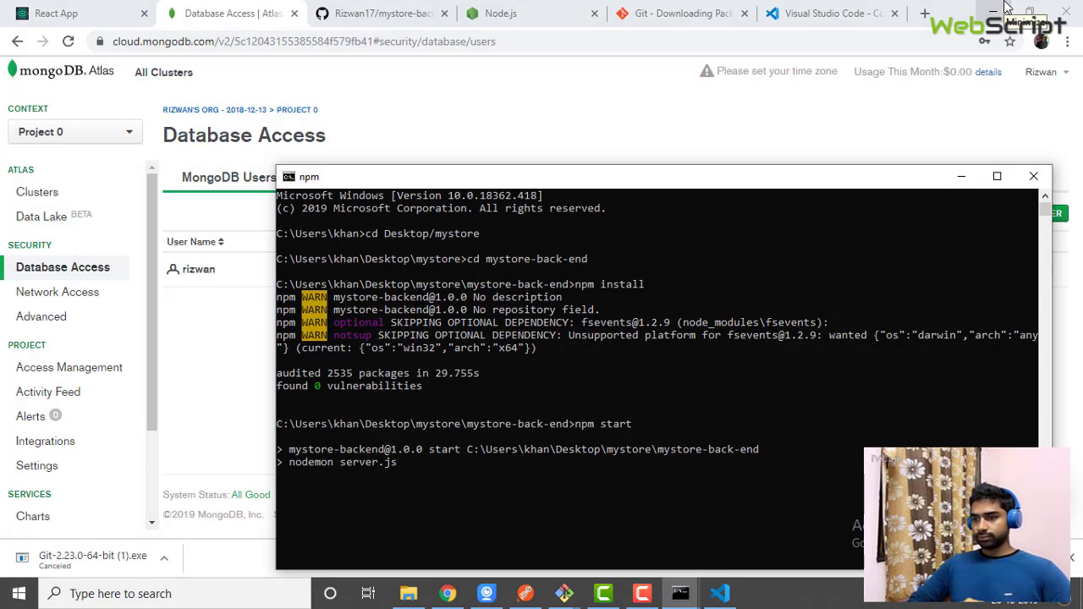
{"action": "left_click_drag", "start_coordinate": [635, 177], "coordinate": [609, 117]}
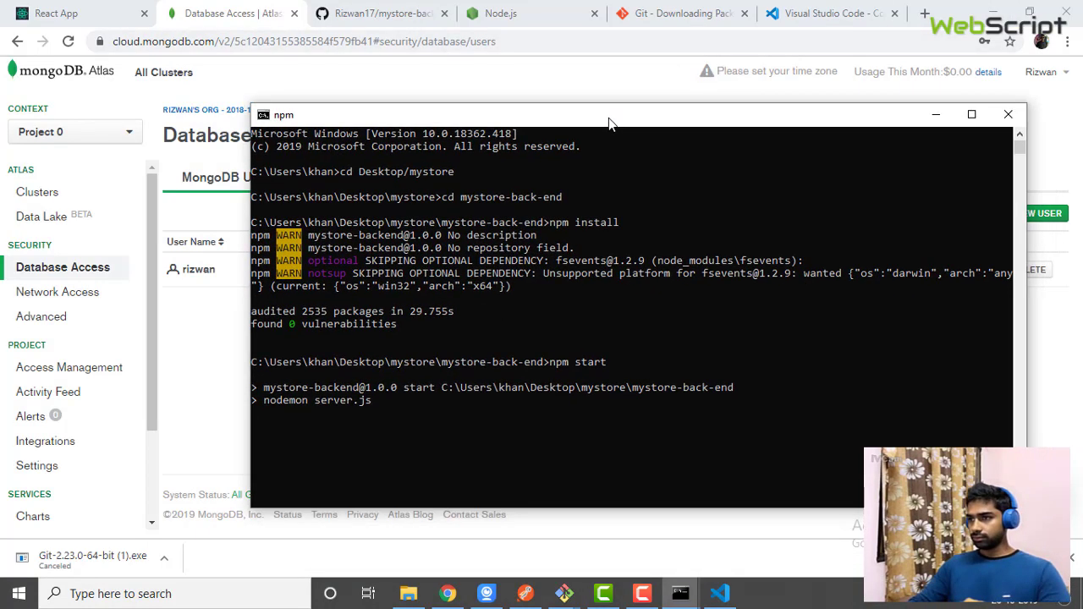
After npm install finishes in the front-end window, run npm start to serve localhost:3000
{"action": "mouse_move", "coordinate": [678, 603]}
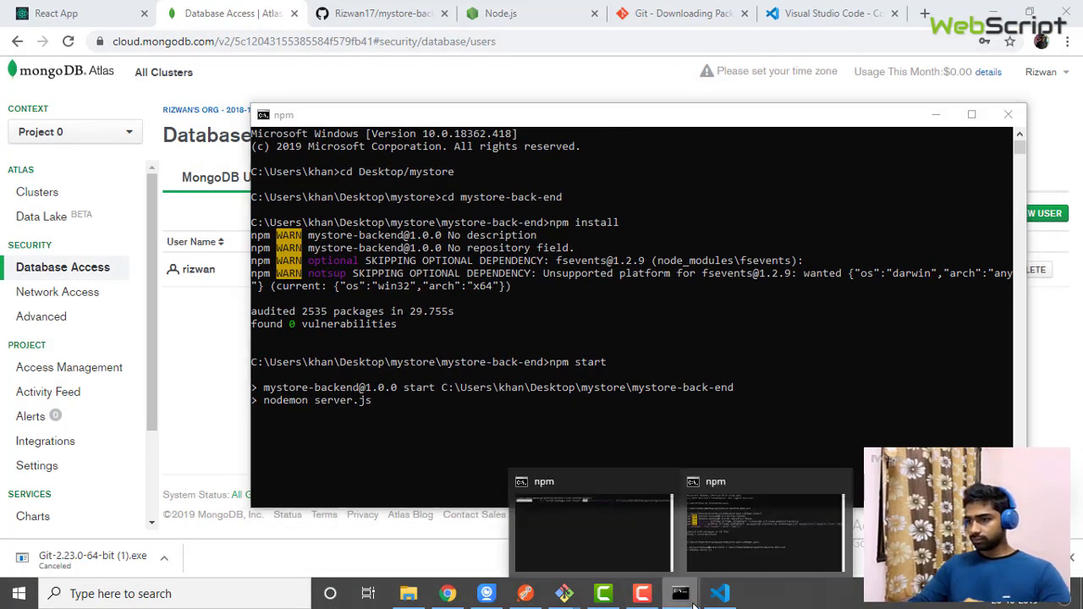
{"action": "left_click", "coordinate": [622, 553]}
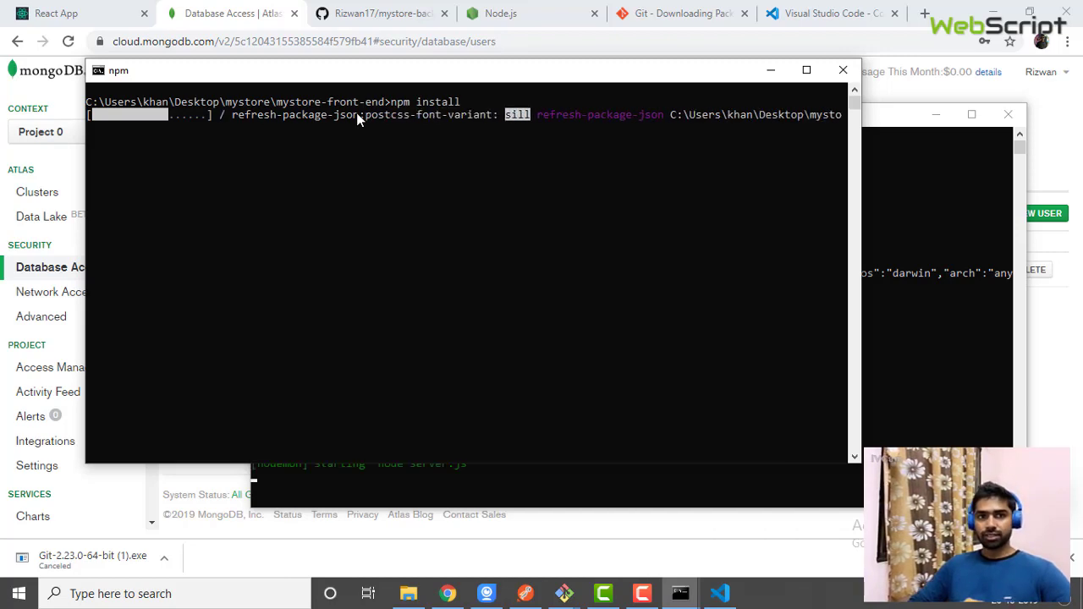
{"action": "left_click", "coordinate": [644, 595]}
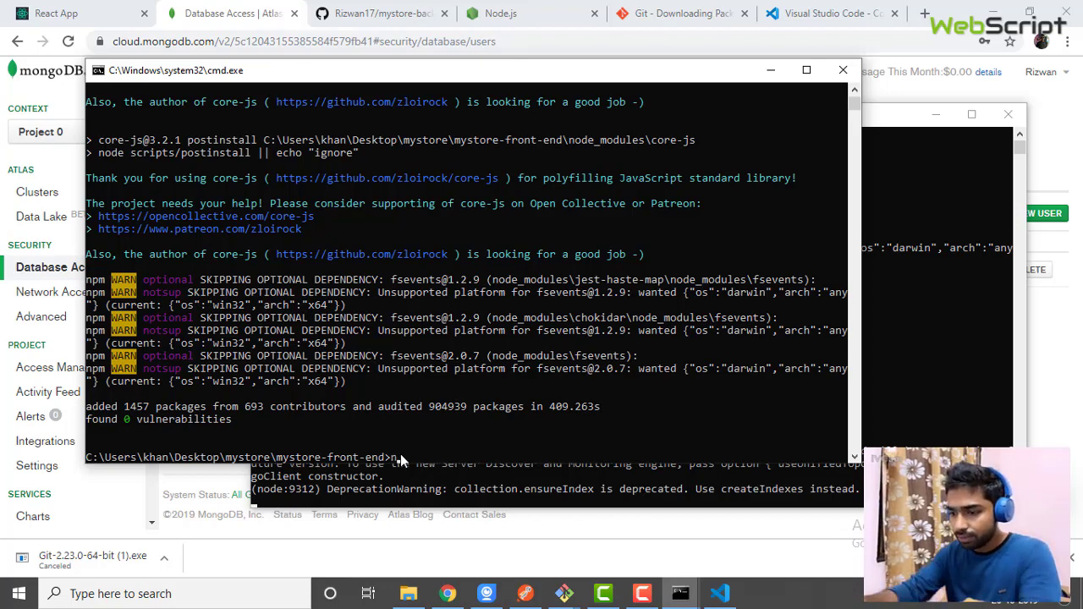
{"action": "type", "text": "m star"}
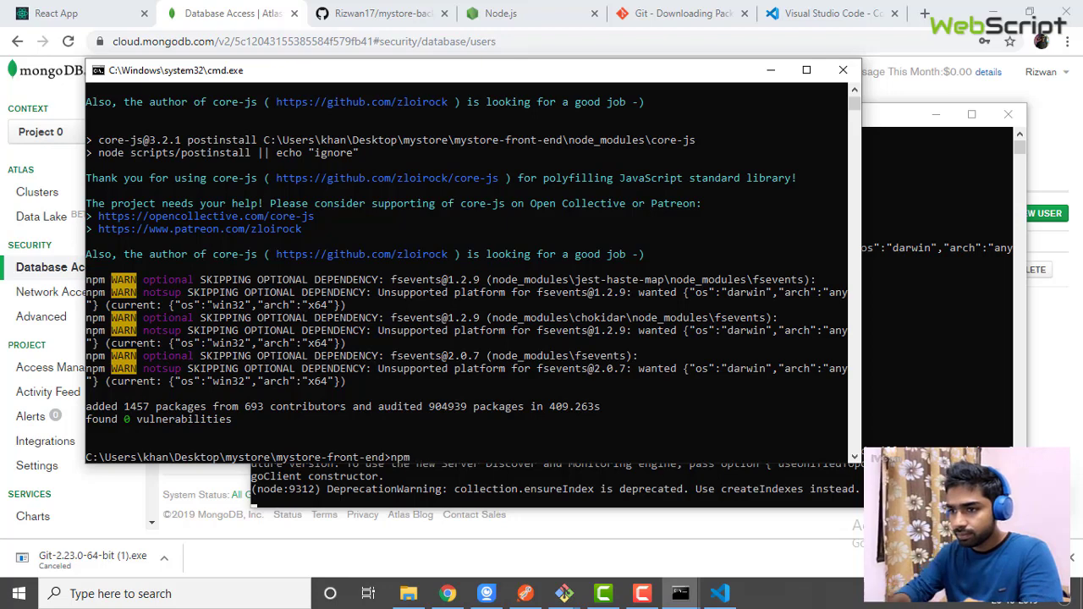
{"action": "type", "text": "t"}
{"action": "key", "text": "Return"}
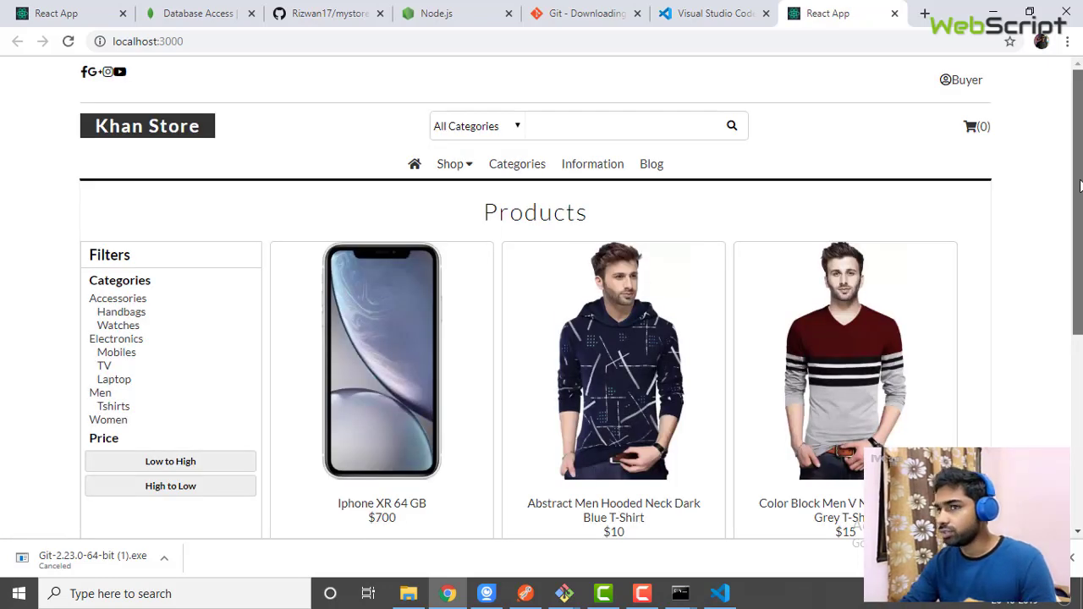
Filter Khan Store to Tshirts and sort by price Low to High, then High to Low
{"action": "left_click_drag", "start_coordinate": [1071, 215], "coordinate": [1072, 426]}
{"action": "scroll", "coordinate": [324, 212], "scroll_direction": "up", "scroll_amount": 5}
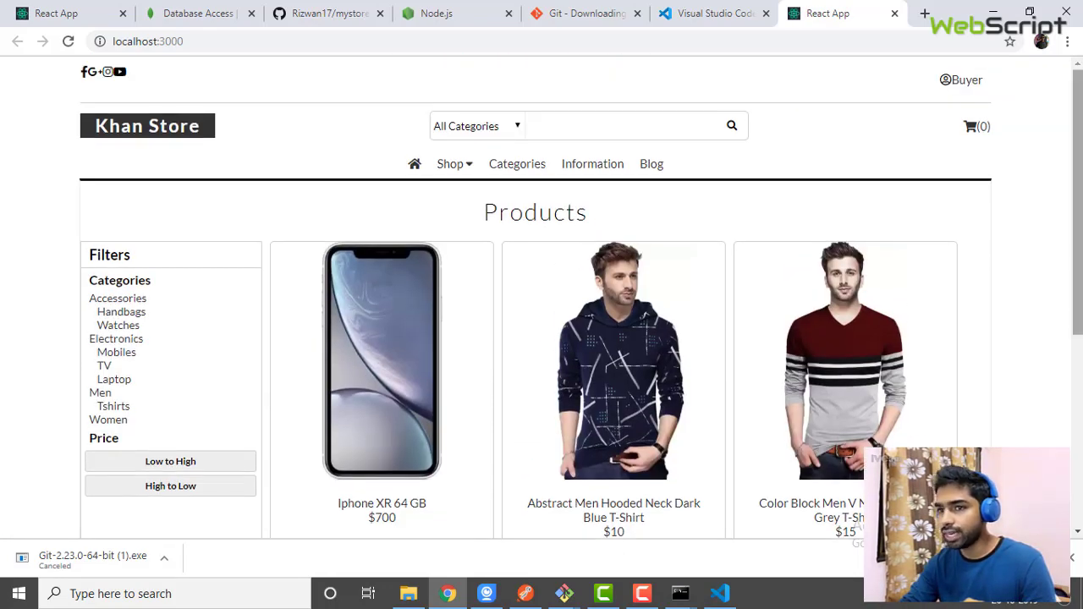
{"action": "left_click", "coordinate": [107, 407]}
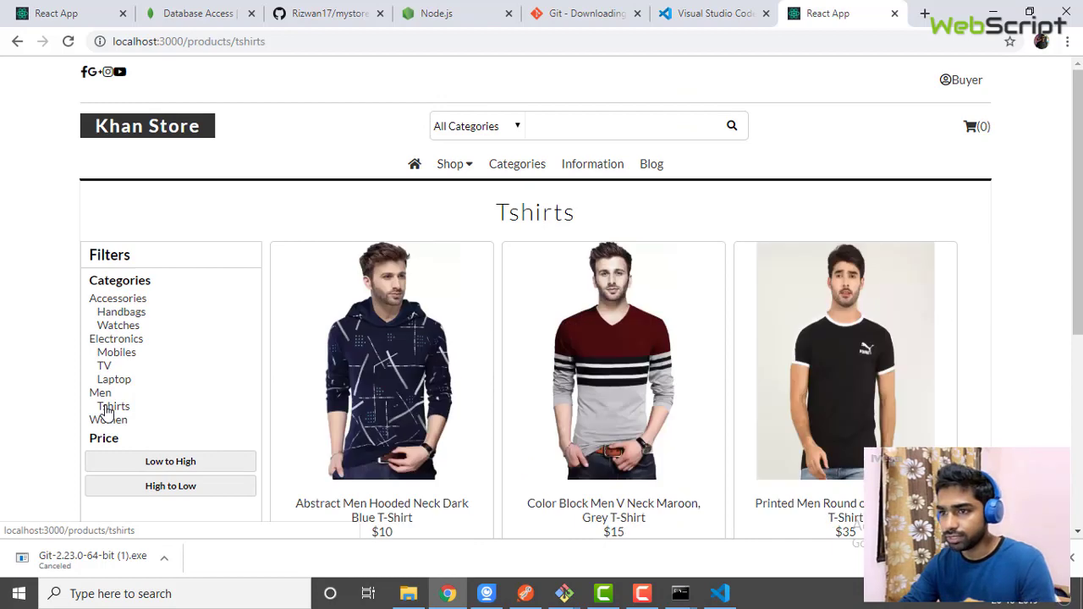
{"action": "left_click", "coordinate": [178, 463]}
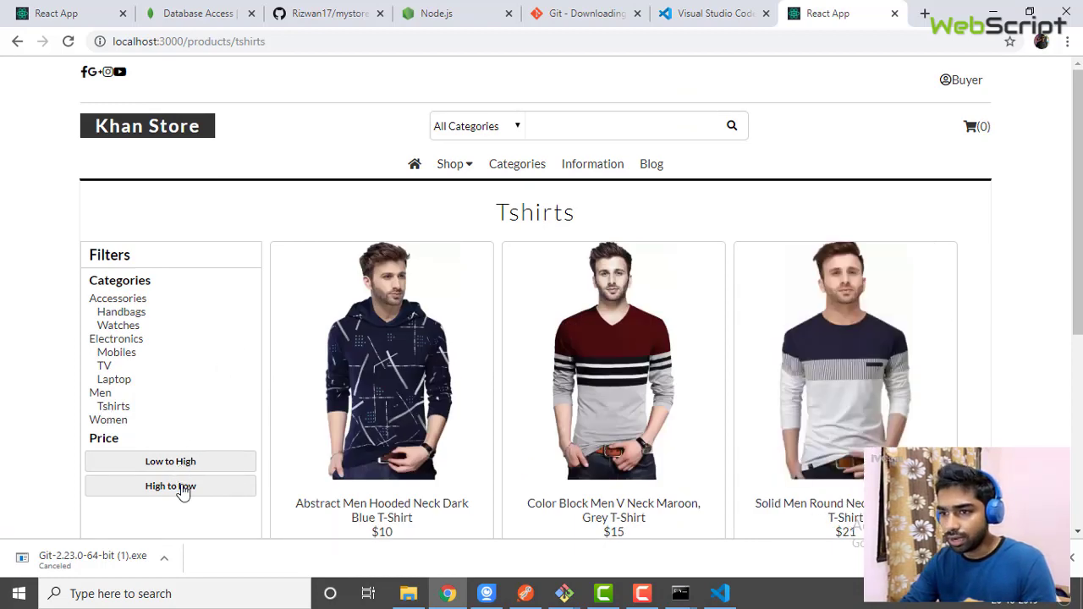
{"action": "left_click", "coordinate": [181, 489]}
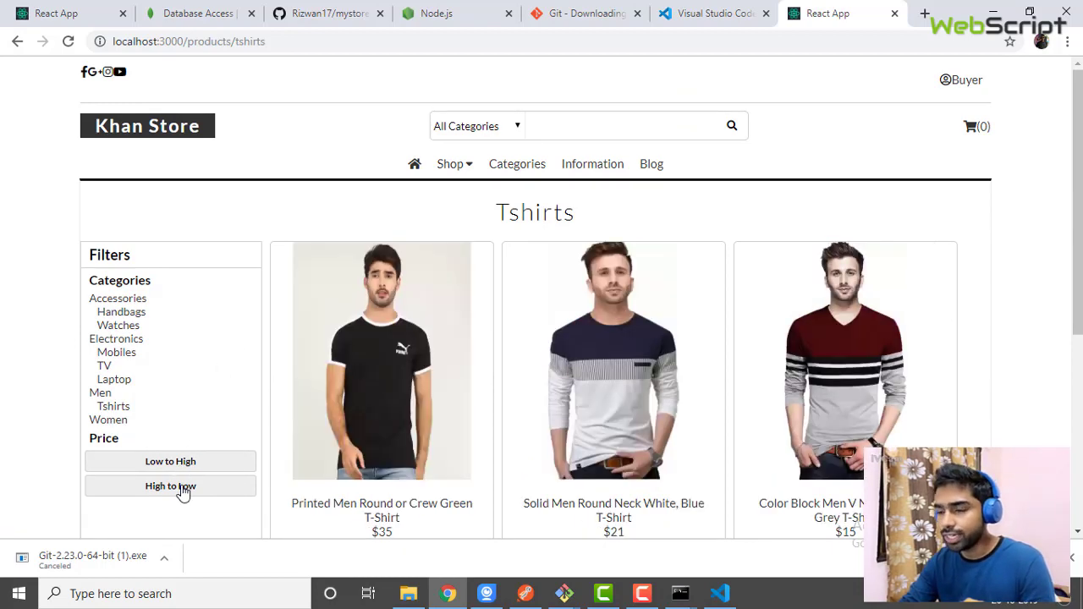
{"action": "left_click", "coordinate": [173, 10]}
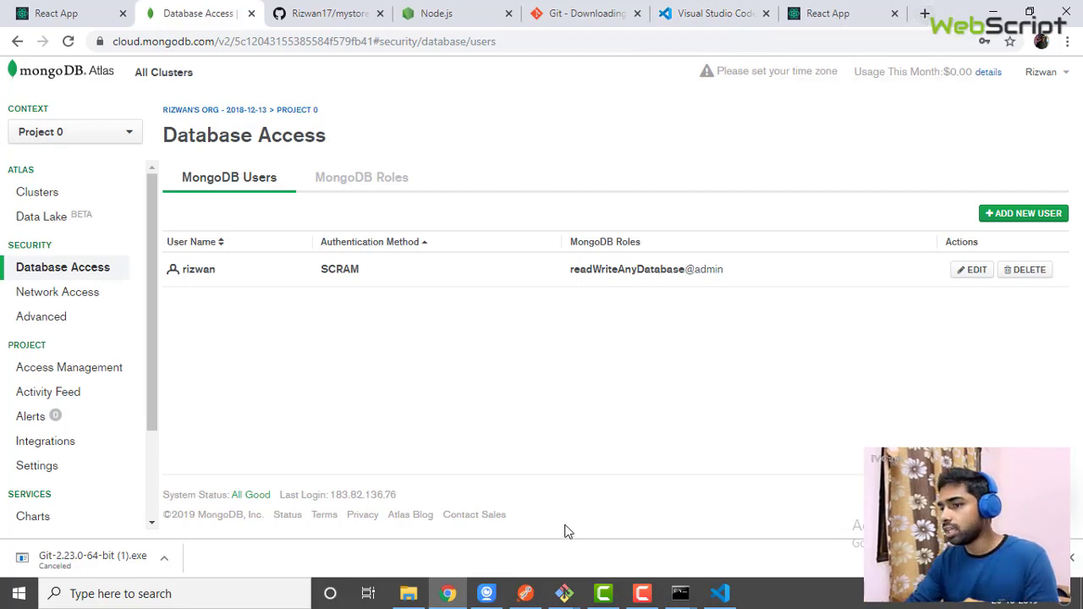
Search 'postman chrome' in a new tab, open Postman's Chrome Web Store page, and dismiss the download bar
{"action": "left_click", "coordinate": [927, 13]}
{"action": "type", "text": "post"}
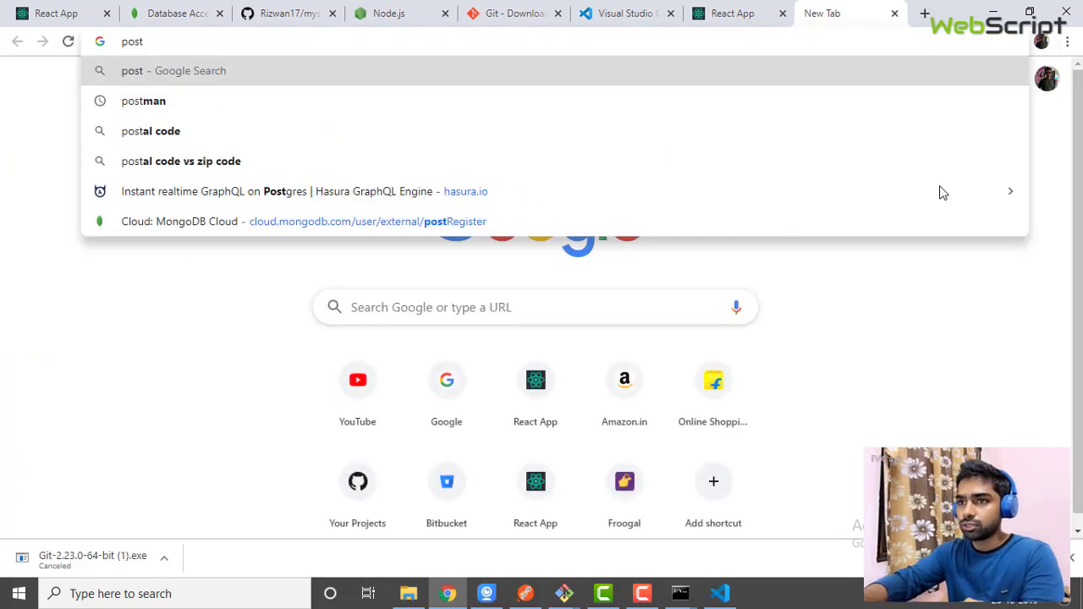
{"action": "type", "text": "man"}
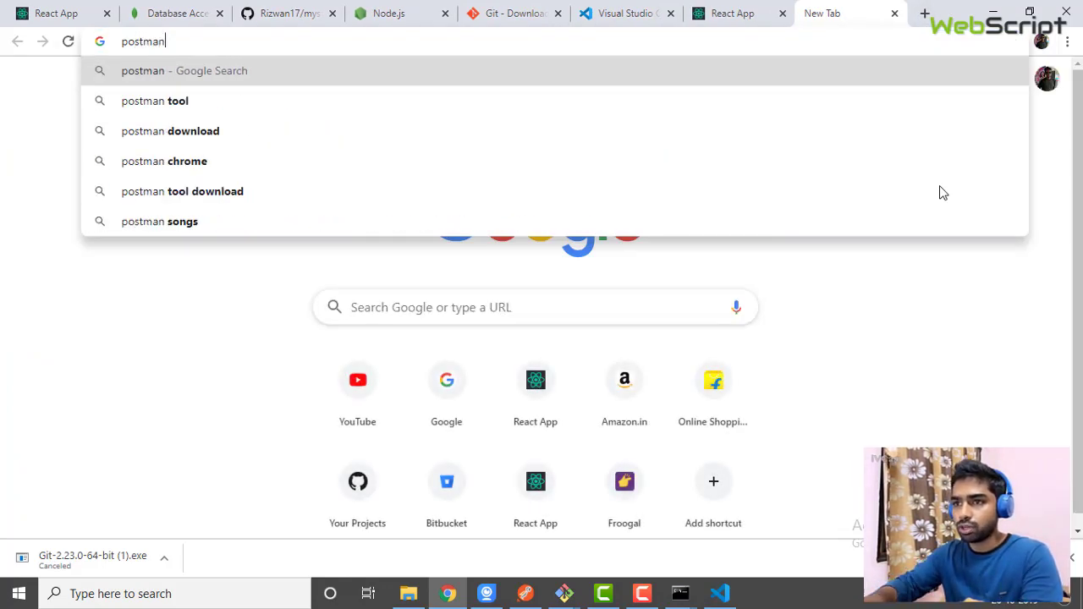
{"action": "left_click", "coordinate": [237, 165]}
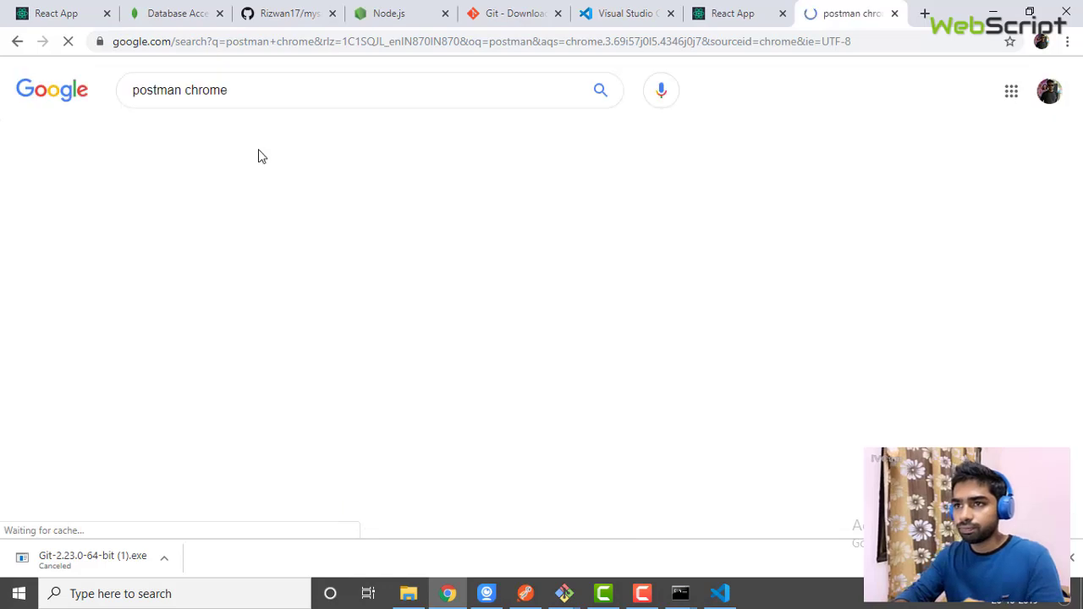
{"action": "left_click", "coordinate": [279, 206]}
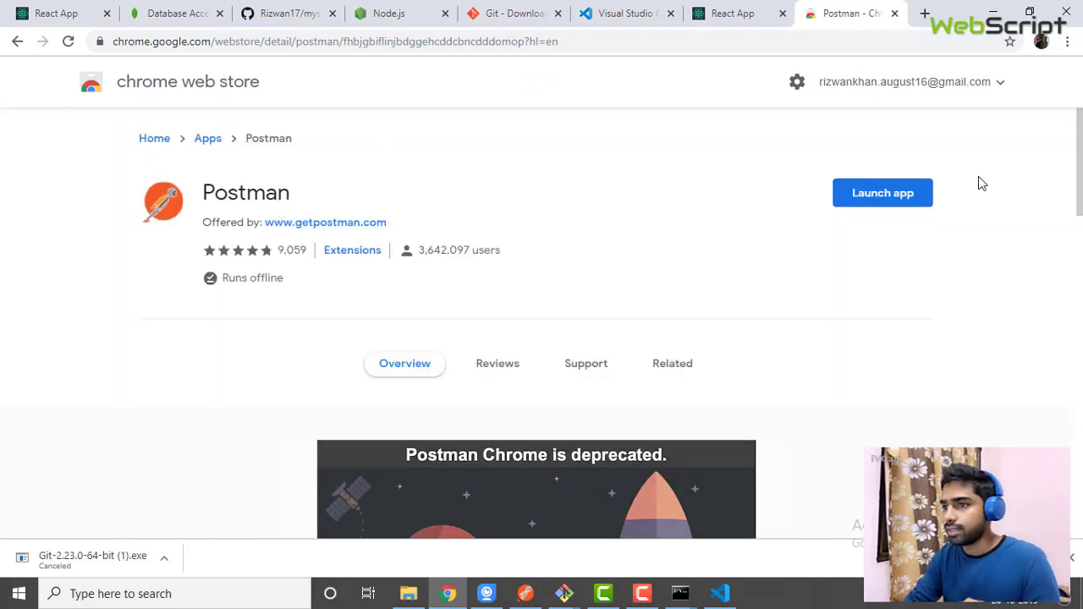
{"action": "scroll", "coordinate": [934, 193], "scroll_direction": "down", "scroll_amount": 1}
{"action": "scroll", "coordinate": [934, 194], "scroll_direction": "up", "scroll_amount": 1}
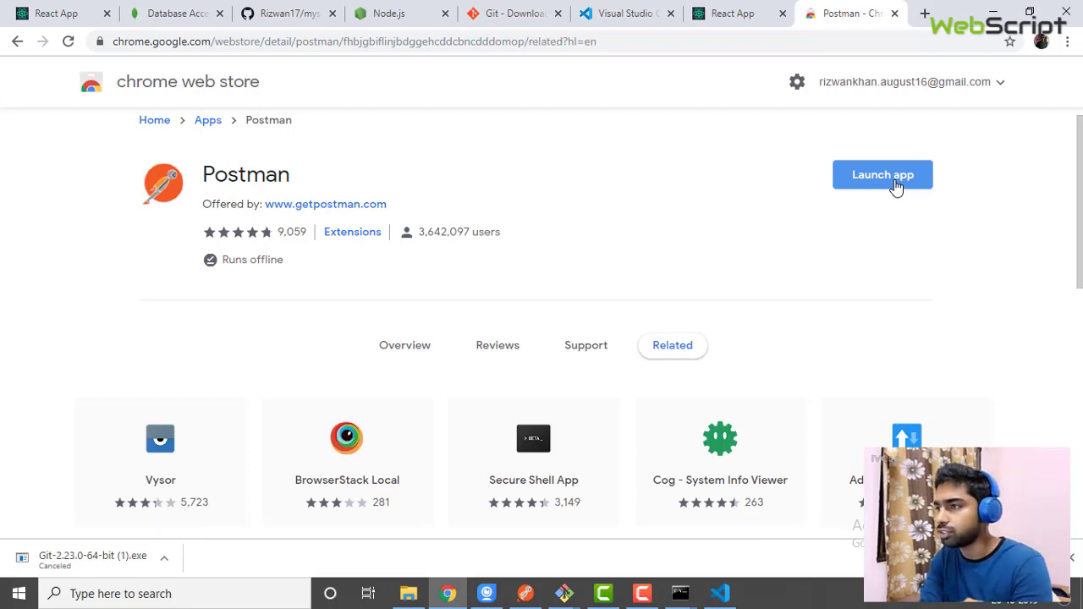
{"action": "left_click", "coordinate": [1075, 557]}
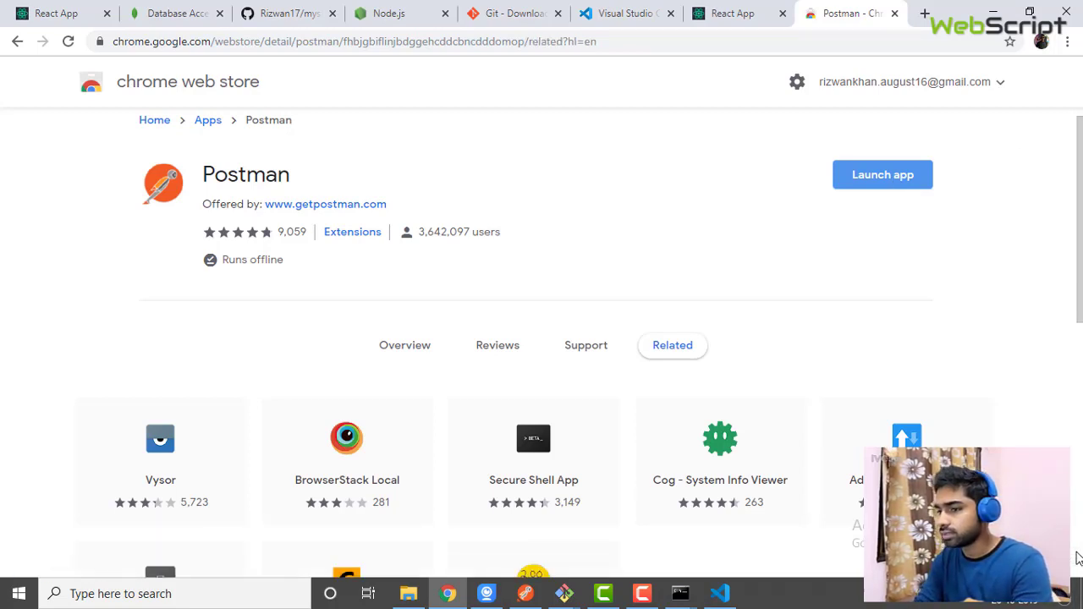
Review Postman's GET /category response, then minimise VS Code, Postman and Chrome to reveal the npm console
{"action": "left_click", "coordinate": [528, 595]}
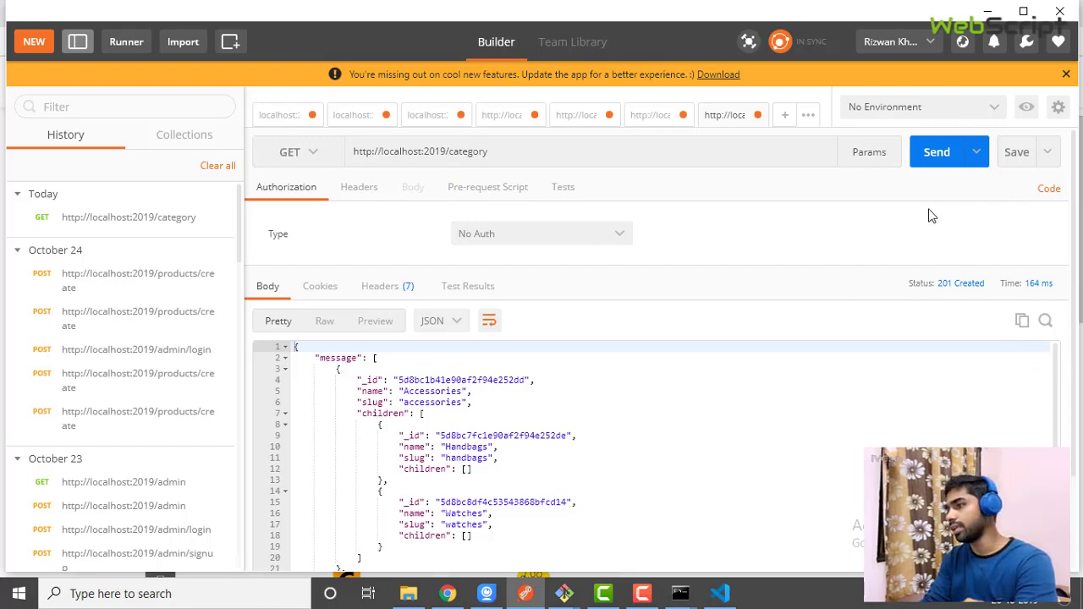
{"action": "left_click", "coordinate": [718, 595]}
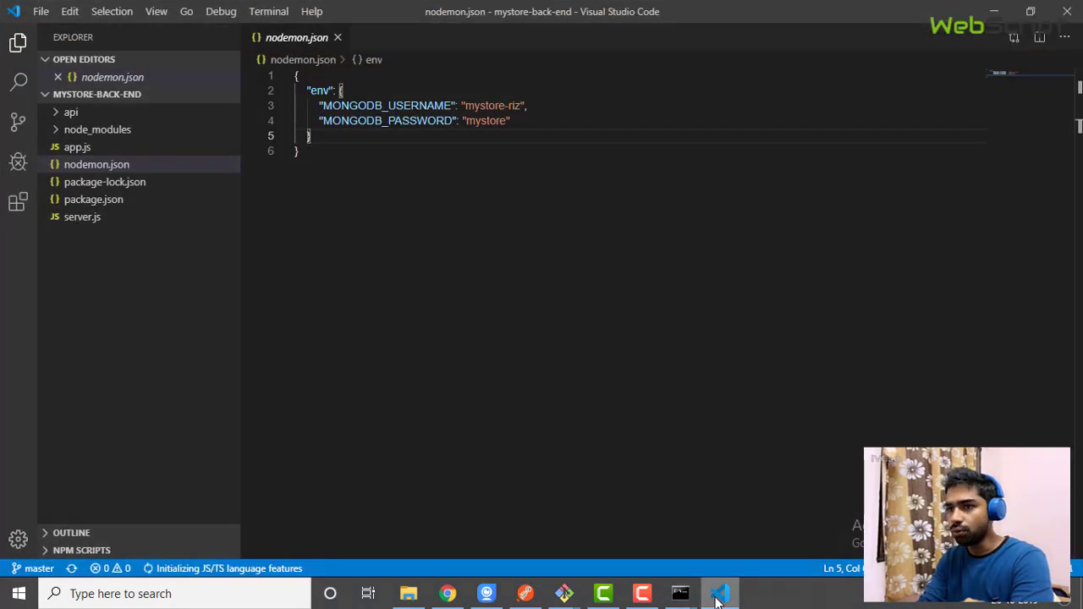
{"action": "left_click", "coordinate": [719, 595]}
{"action": "left_click", "coordinate": [718, 595]}
{"action": "left_click", "coordinate": [719, 595]}
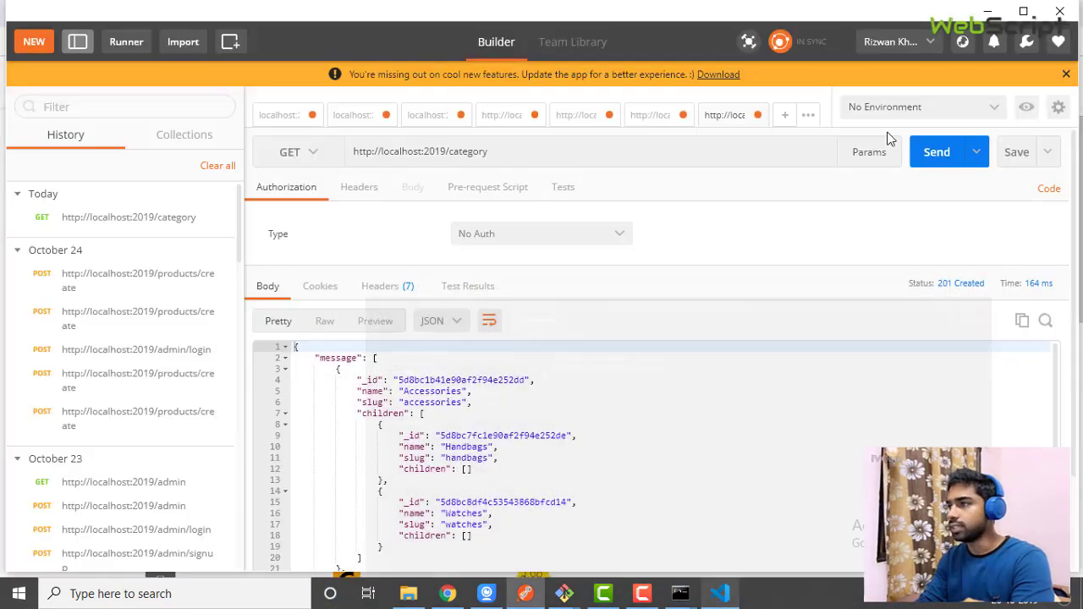
{"action": "left_click", "coordinate": [989, 9]}
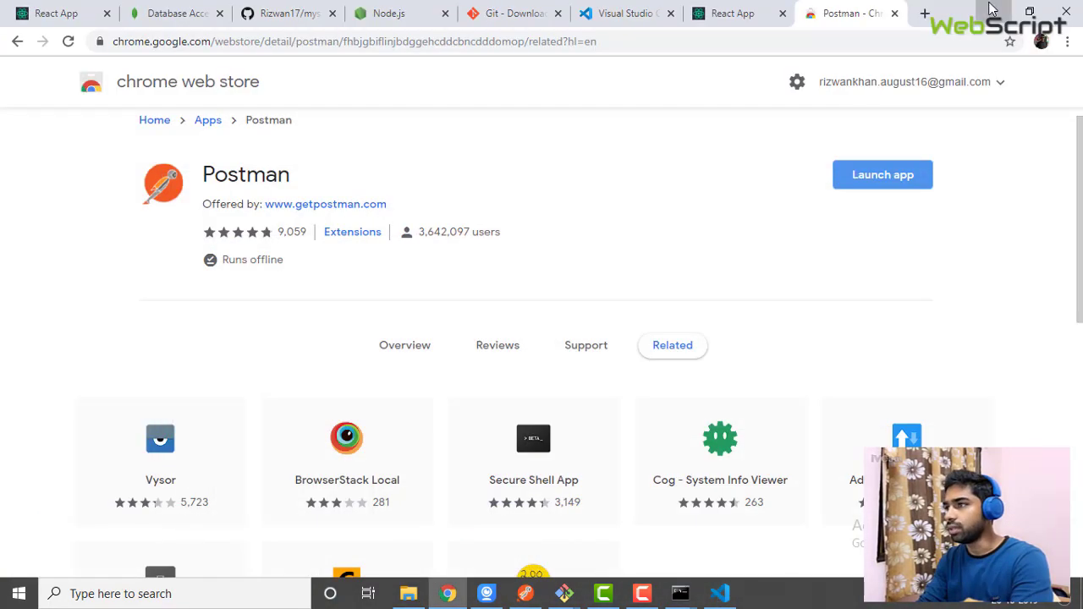
{"action": "left_click", "coordinate": [990, 8]}
Minimise the npm, nodemon and git console windows to clear the desktop
{"action": "left_click", "coordinate": [767, 70]}
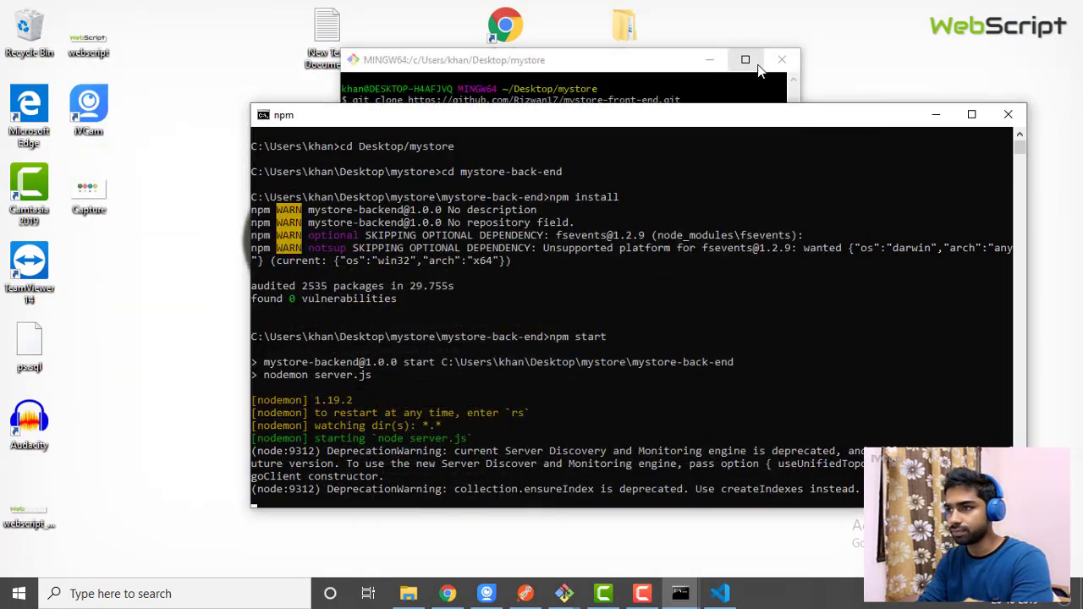
{"action": "left_click", "coordinate": [935, 115]}
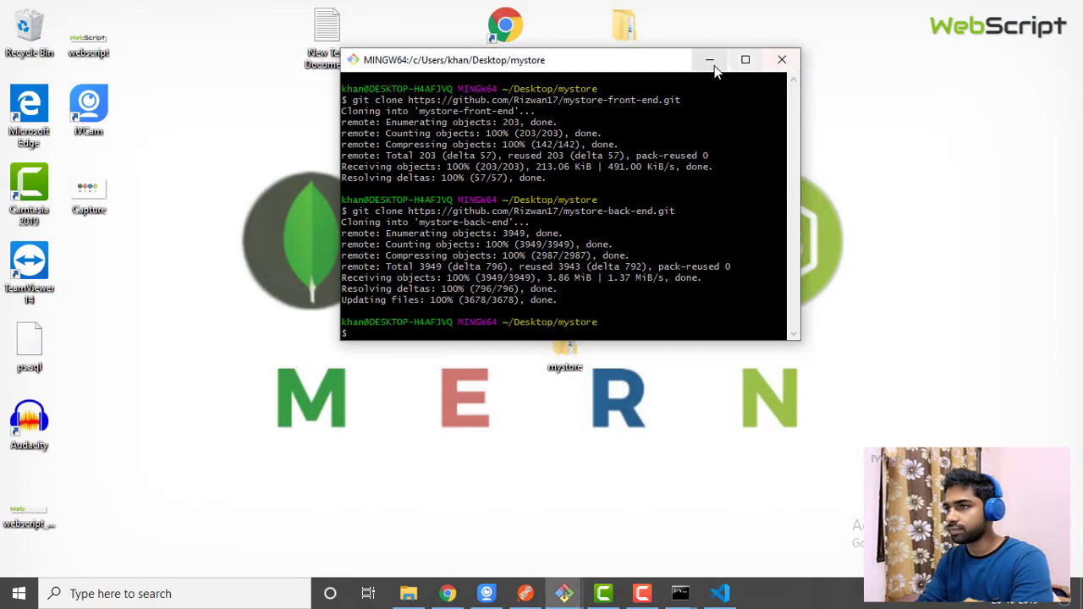
{"action": "left_click", "coordinate": [710, 59]}
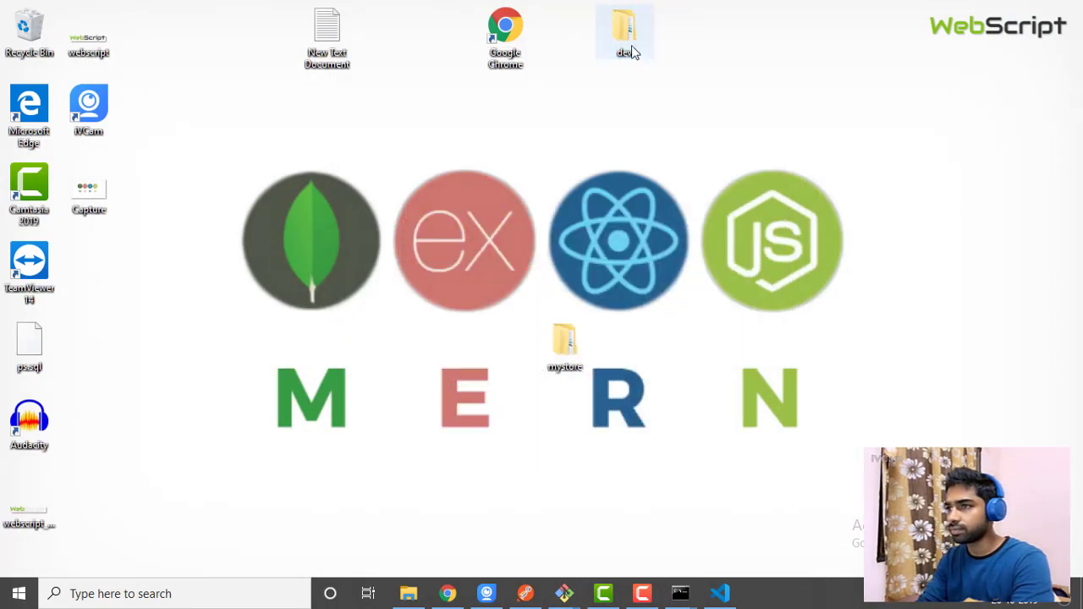
Open the api text file from dev\youtube in Notepad
{"action": "double_click", "coordinate": [633, 38]}
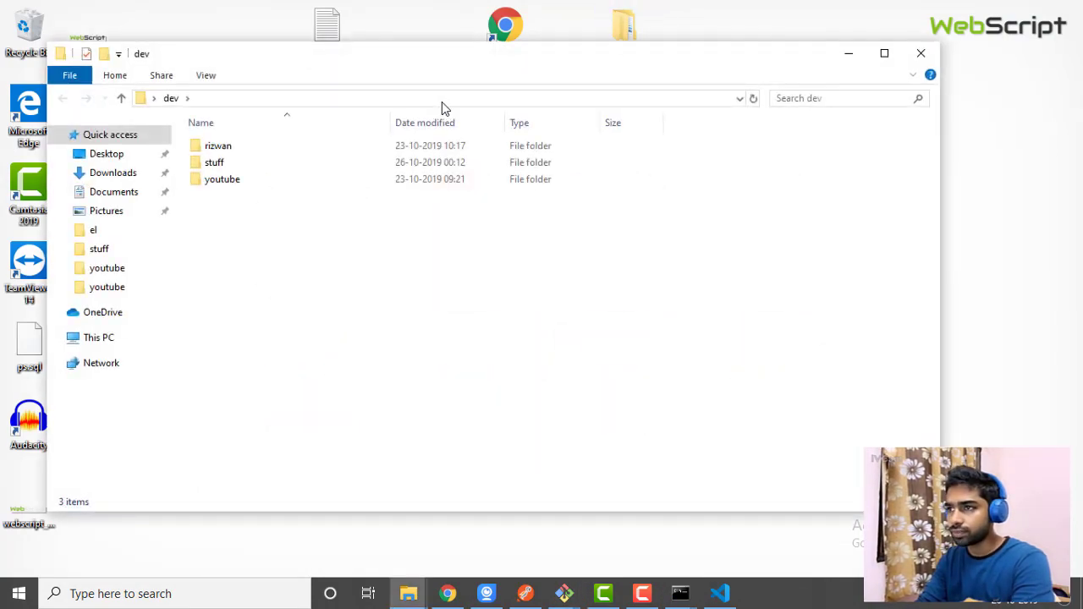
{"action": "double_click", "coordinate": [225, 179]}
{"action": "left_click", "coordinate": [209, 182]}
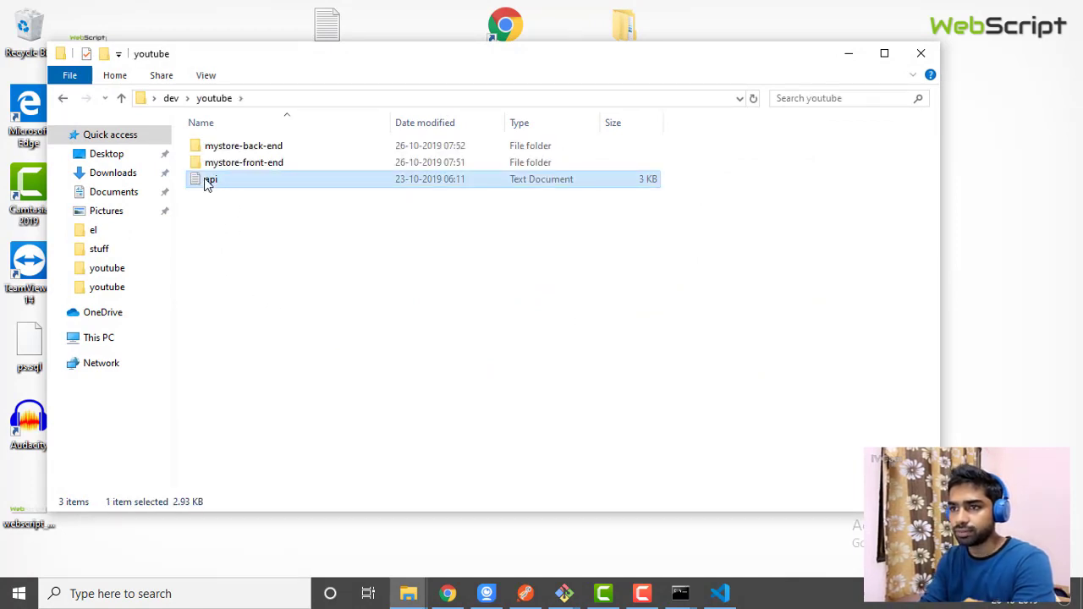
{"action": "double_click", "coordinate": [208, 182]}
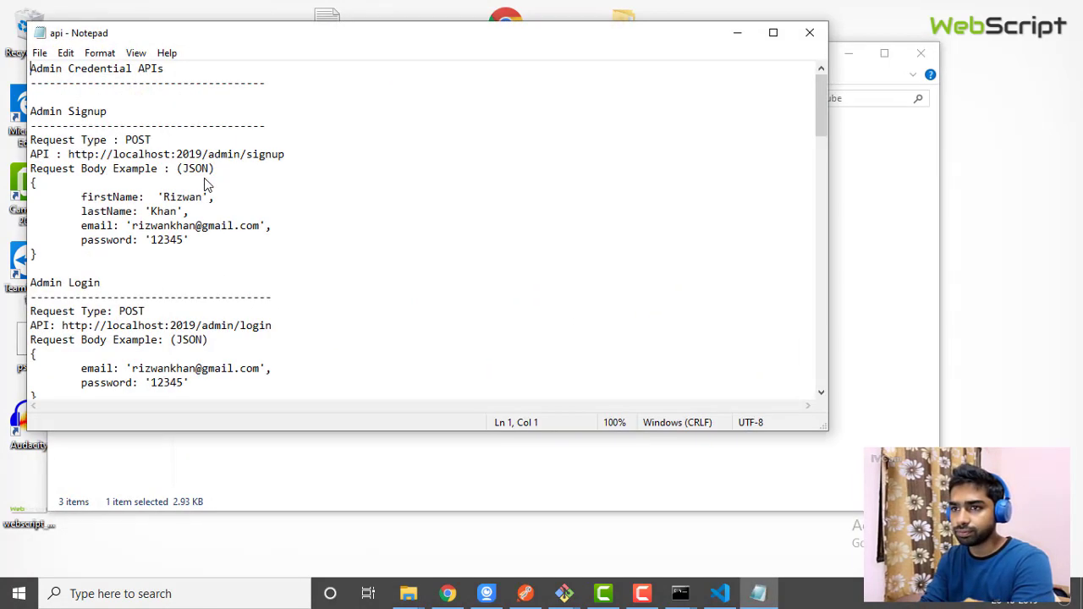
Maximise Notepad and highlight the Admin Signup API URL
{"action": "left_click", "coordinate": [773, 33]}
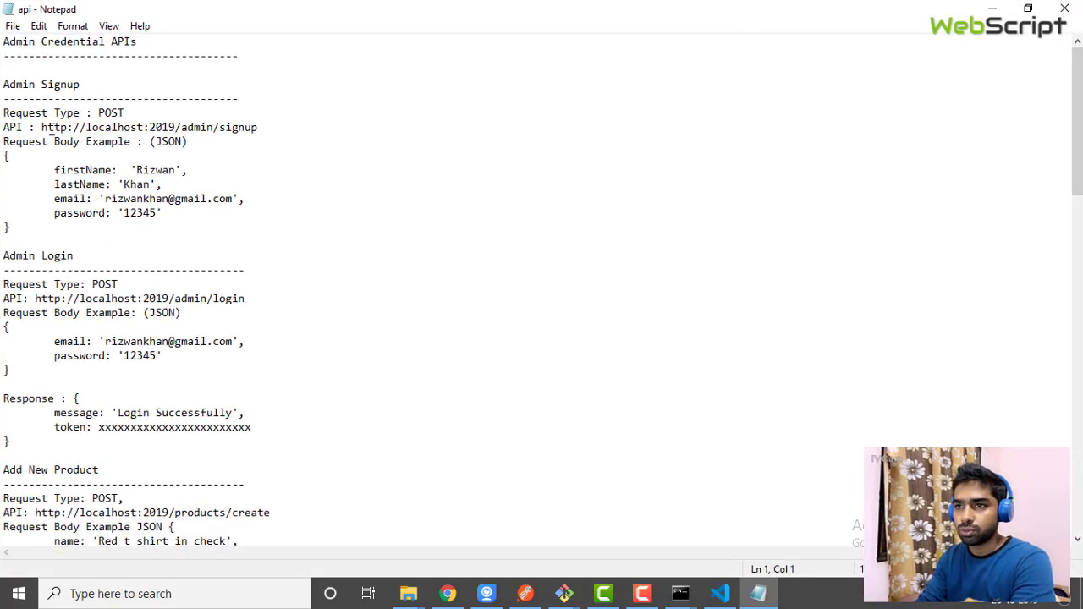
{"action": "left_click_drag", "start_coordinate": [41, 127], "coordinate": [265, 127]}
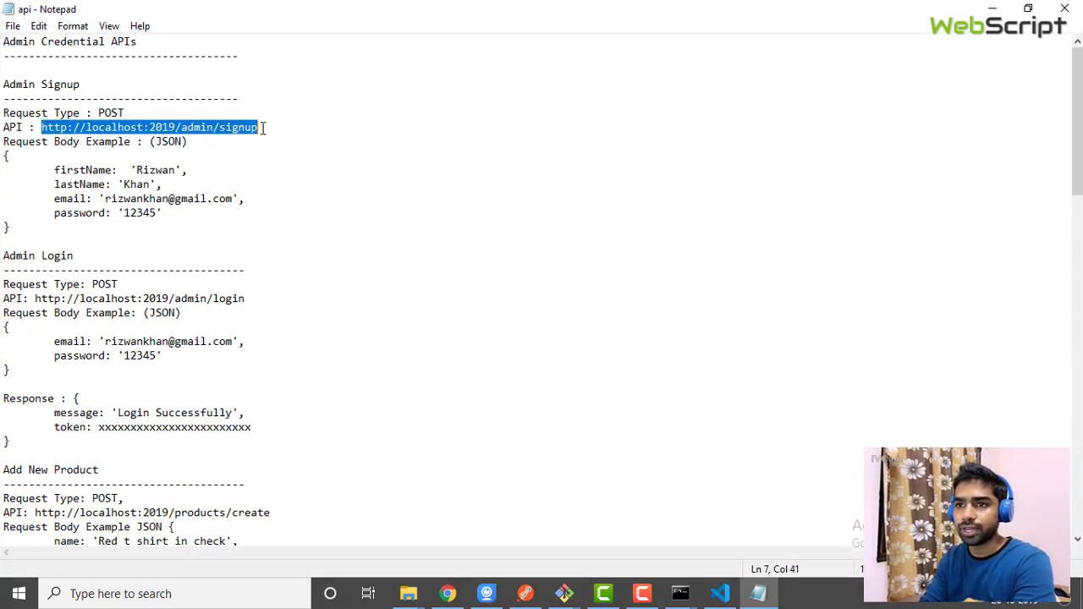
{"action": "left_click", "coordinate": [91, 152]}
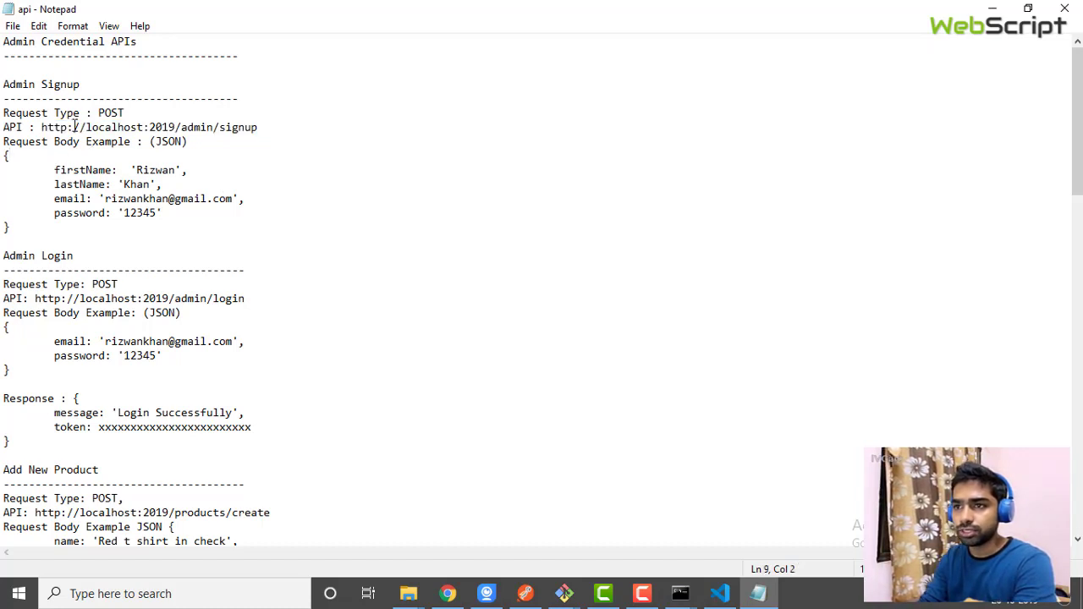
{"action": "left_click", "coordinate": [46, 127]}
{"action": "left_click", "coordinate": [262, 112], "text": "shift"}
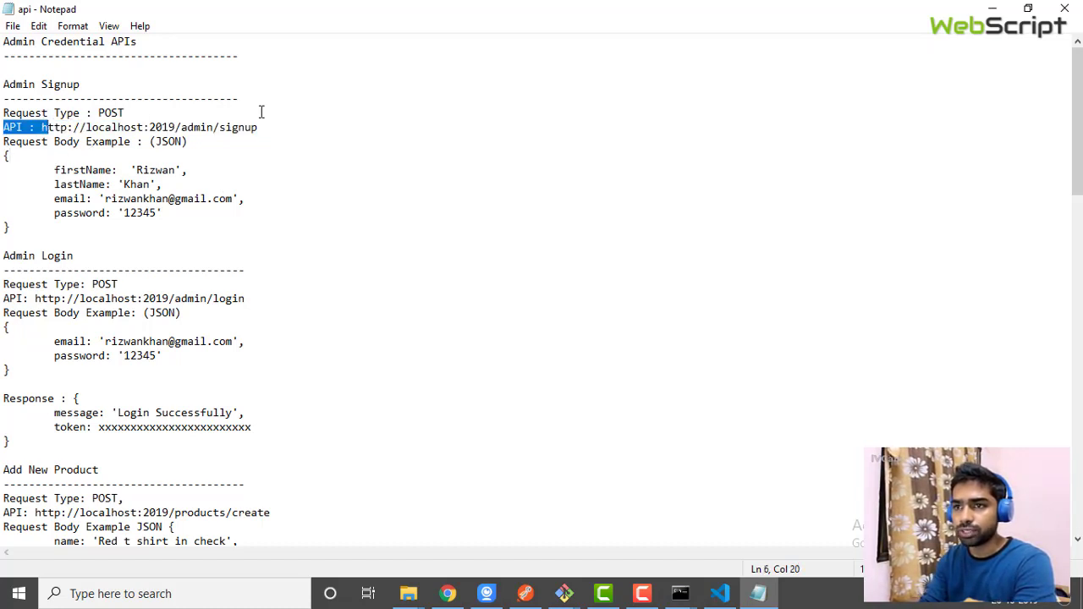
{"action": "left_click", "coordinate": [262, 113]}
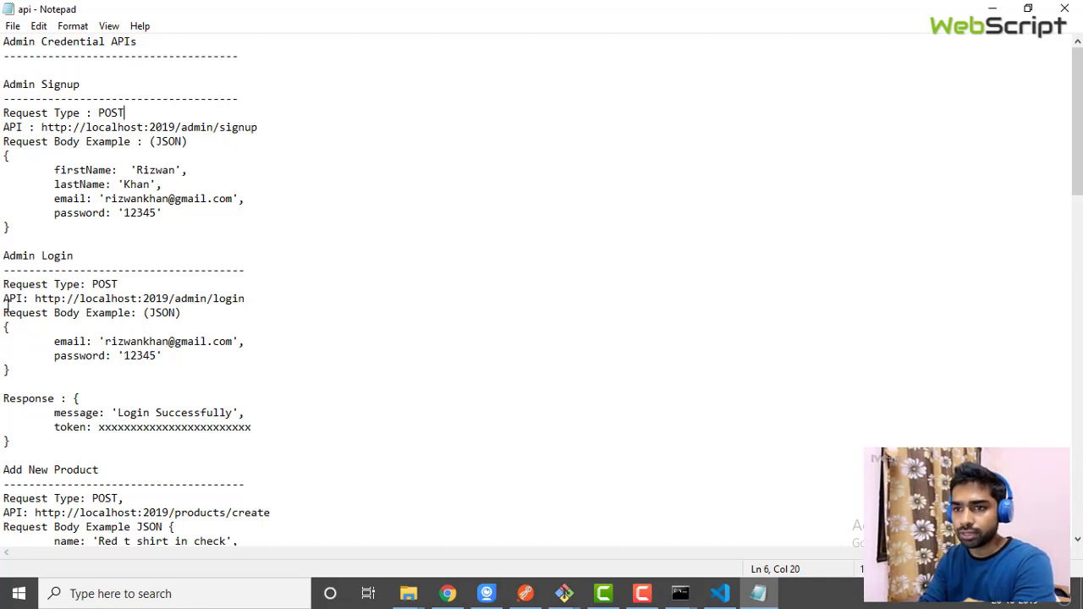
Highlight the Admin Login API block with its request body, then the response's token field
{"action": "left_click_drag", "start_coordinate": [7, 305], "coordinate": [17, 355]}
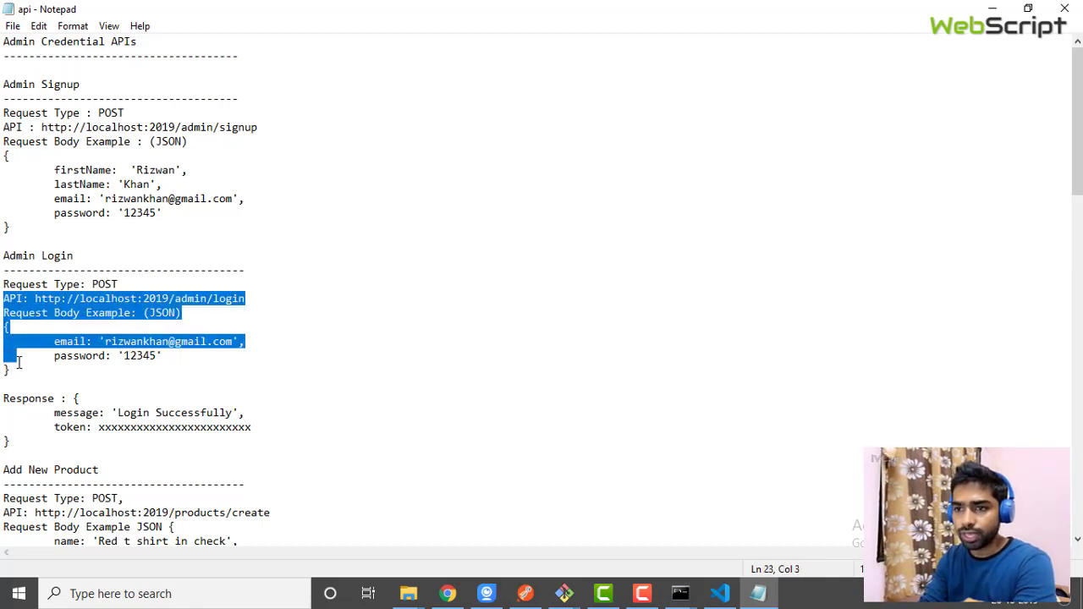
{"action": "left_click", "coordinate": [17, 364]}
{"action": "left_click_drag", "start_coordinate": [93, 427], "coordinate": [243, 414]}
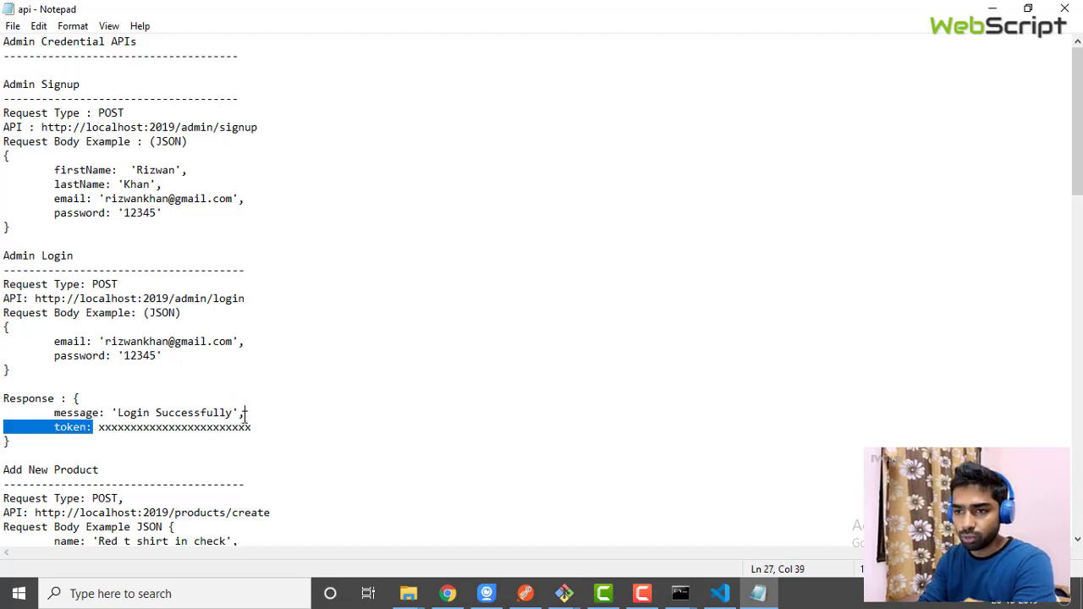